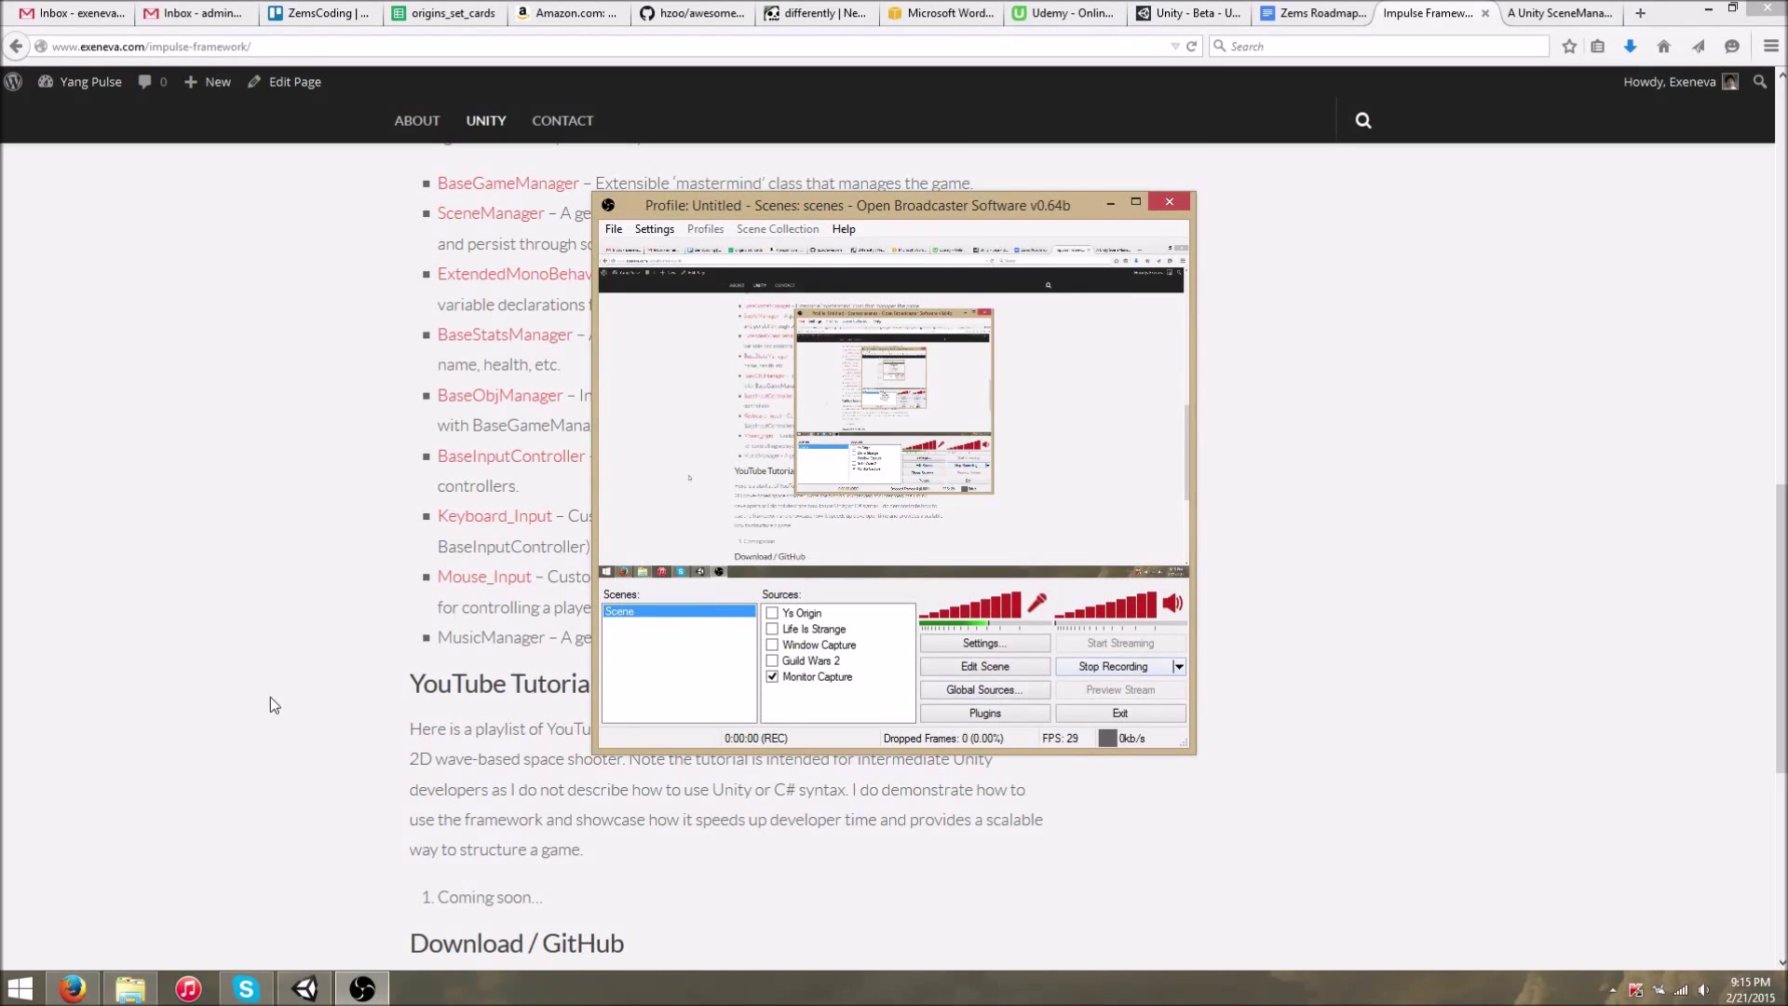
- Scroll the Impulse Framework page in Firefox back to its top
{"action": "scroll", "coordinate": [240, 675], "scroll_direction": "up", "scroll_amount": 15}
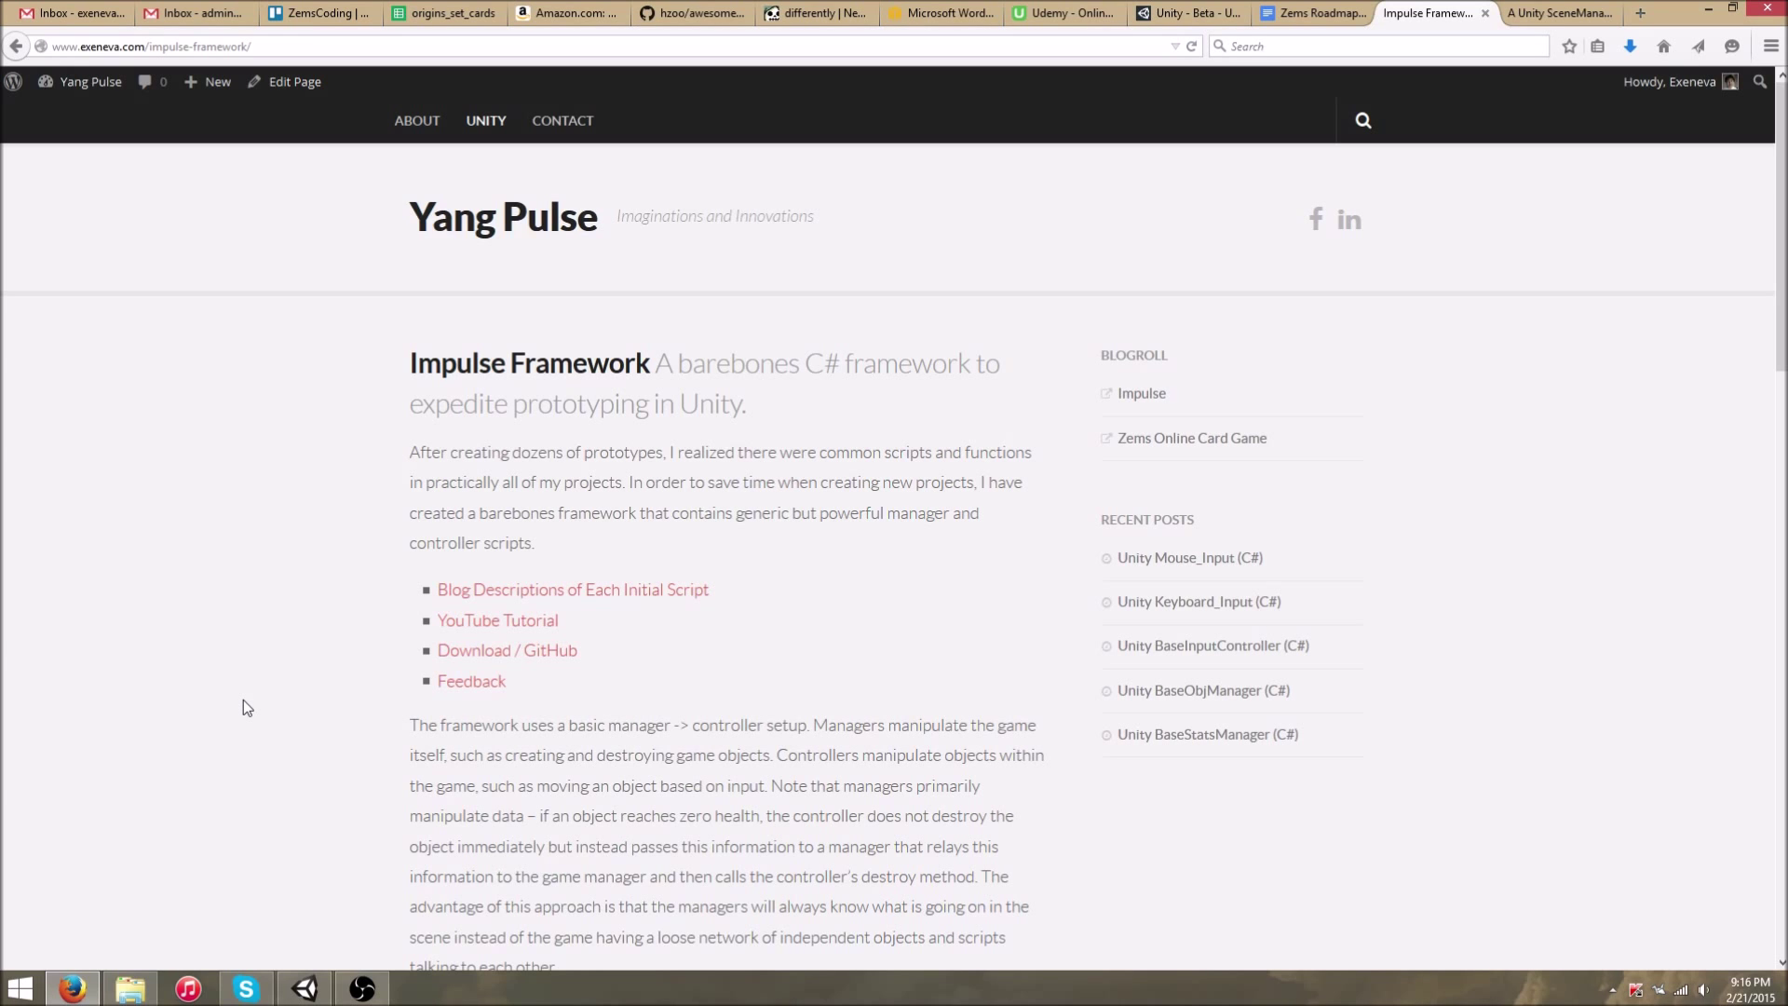
- Scroll down to the 'Blog Descriptions of Each Initial Script' section, BaseGameManager through MusicManager
{"action": "scroll", "coordinate": [243, 700], "scroll_direction": "down", "scroll_amount": 10}
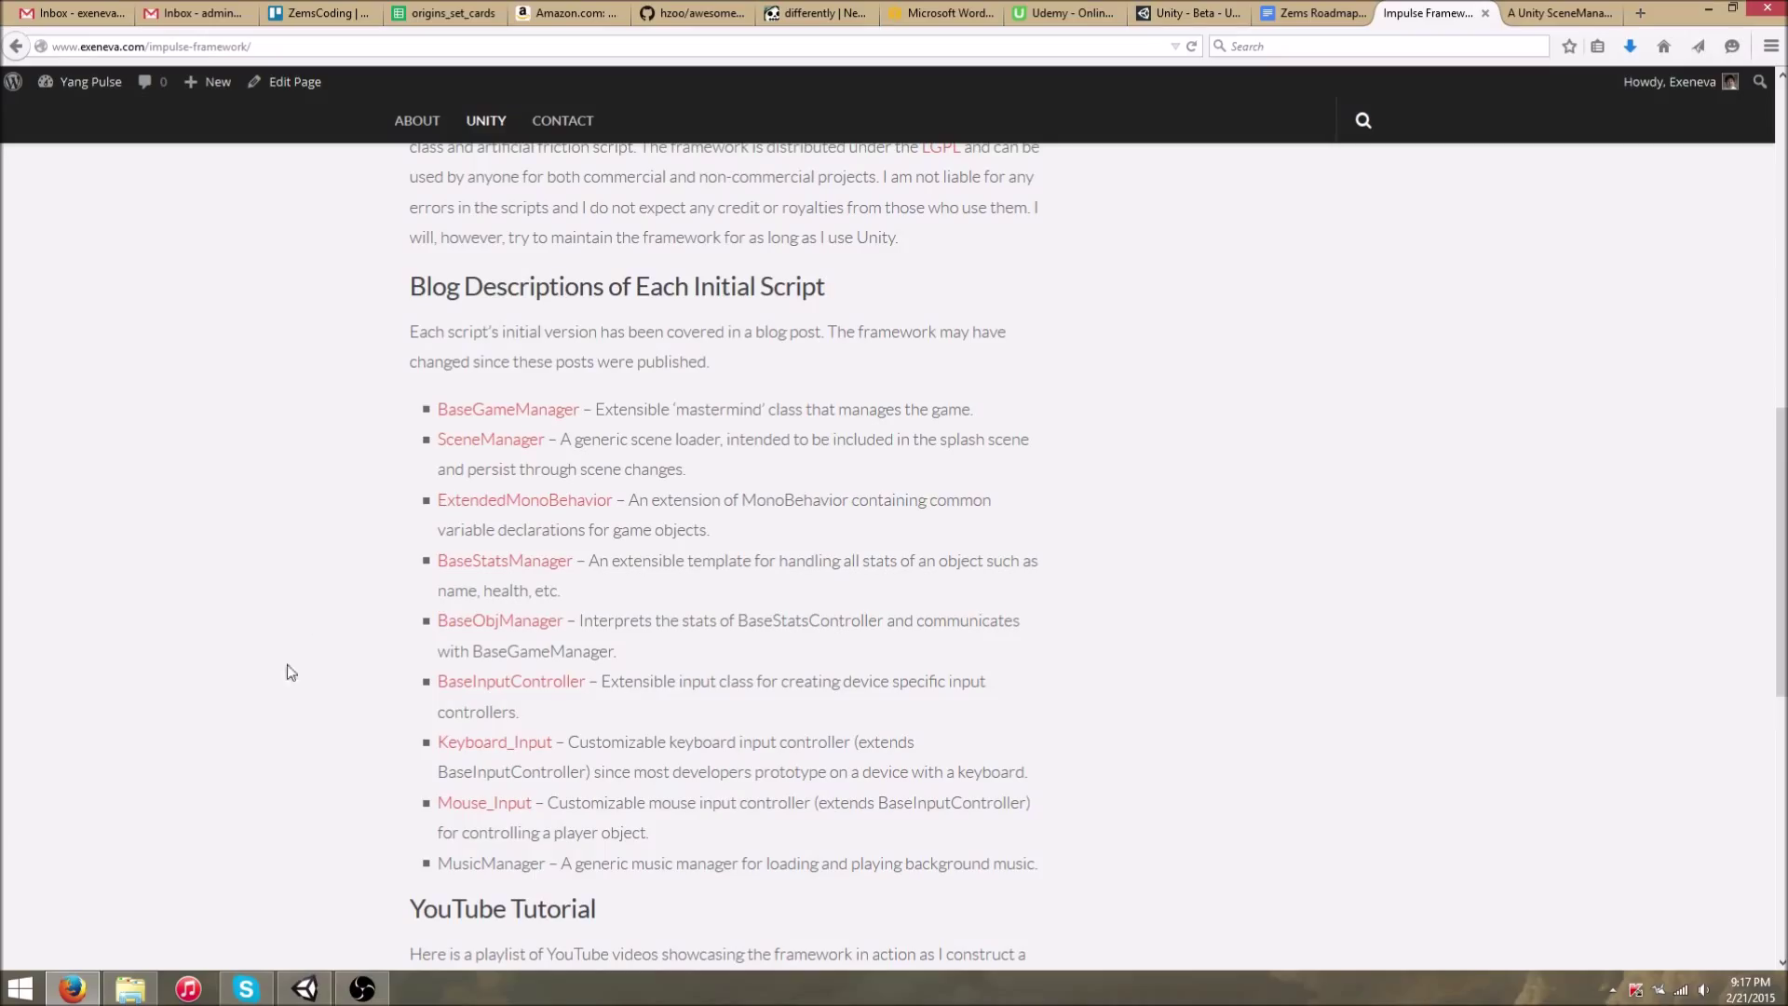
- Minimize OBS, bring Unity forward and open its Build Settings
{"action": "left_click", "coordinate": [362, 989]}
{"action": "left_click", "coordinate": [362, 988]}
{"action": "left_click", "coordinate": [304, 988]}
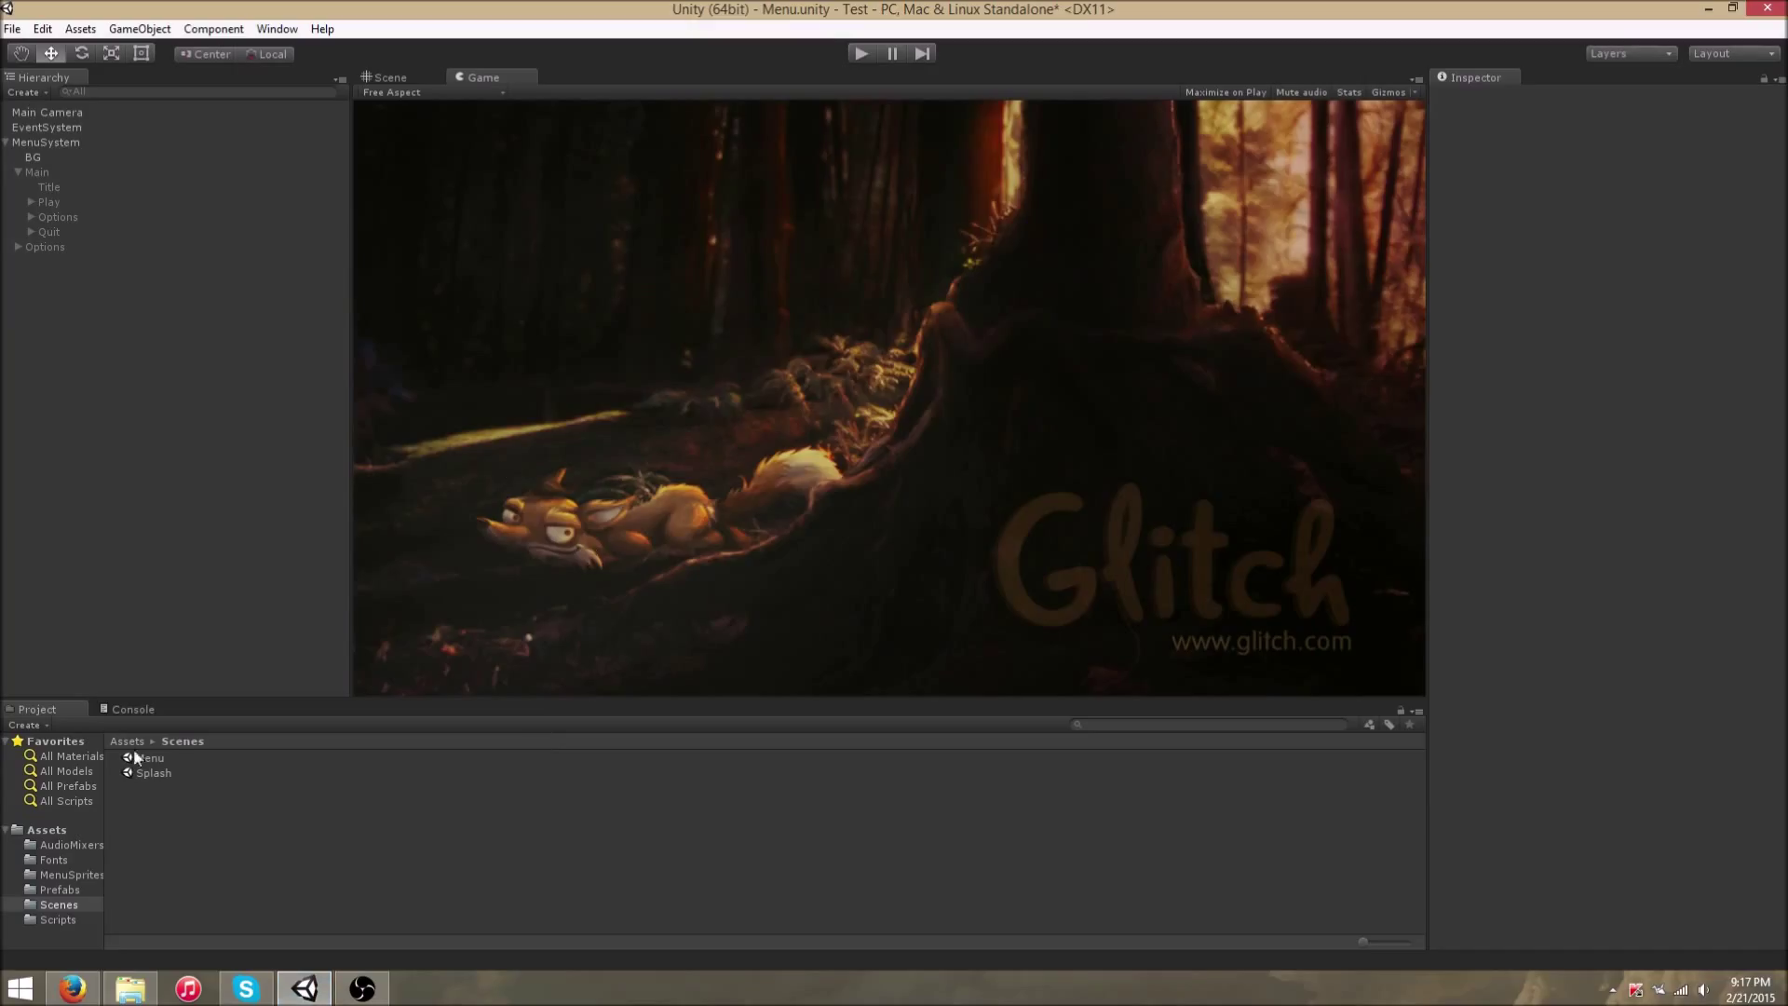
{"action": "left_click", "coordinate": [12, 29]}
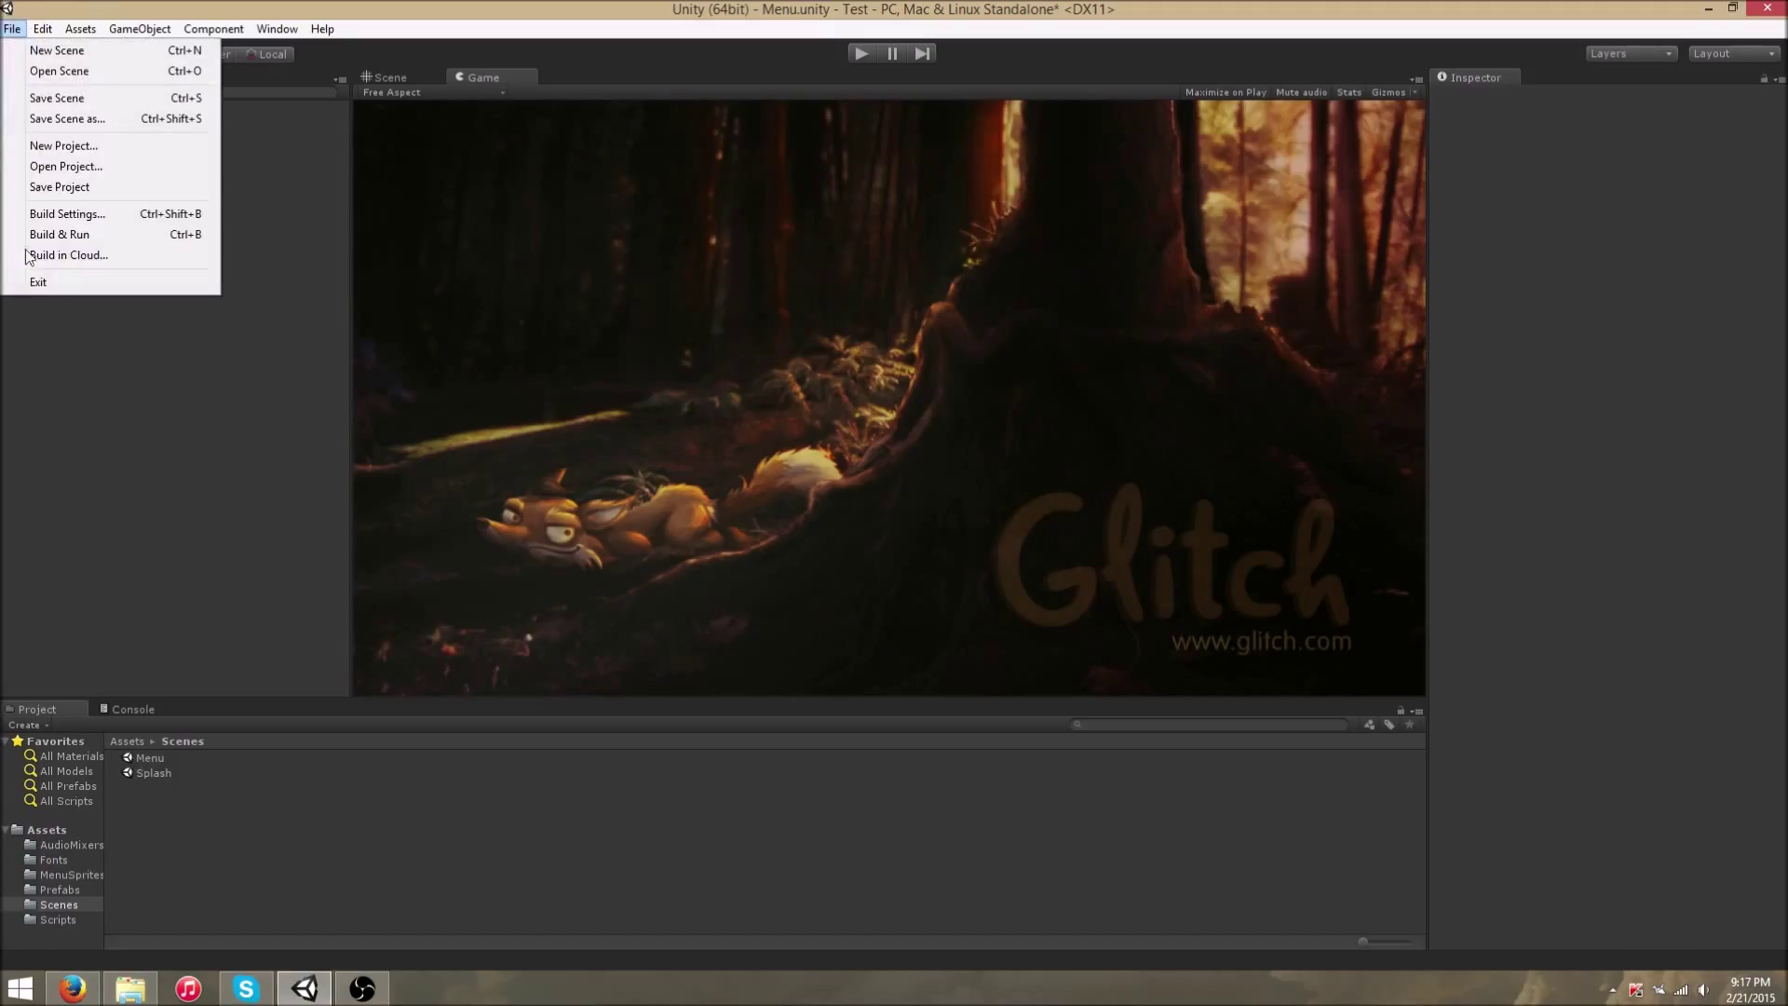
{"action": "left_click", "coordinate": [85, 212]}
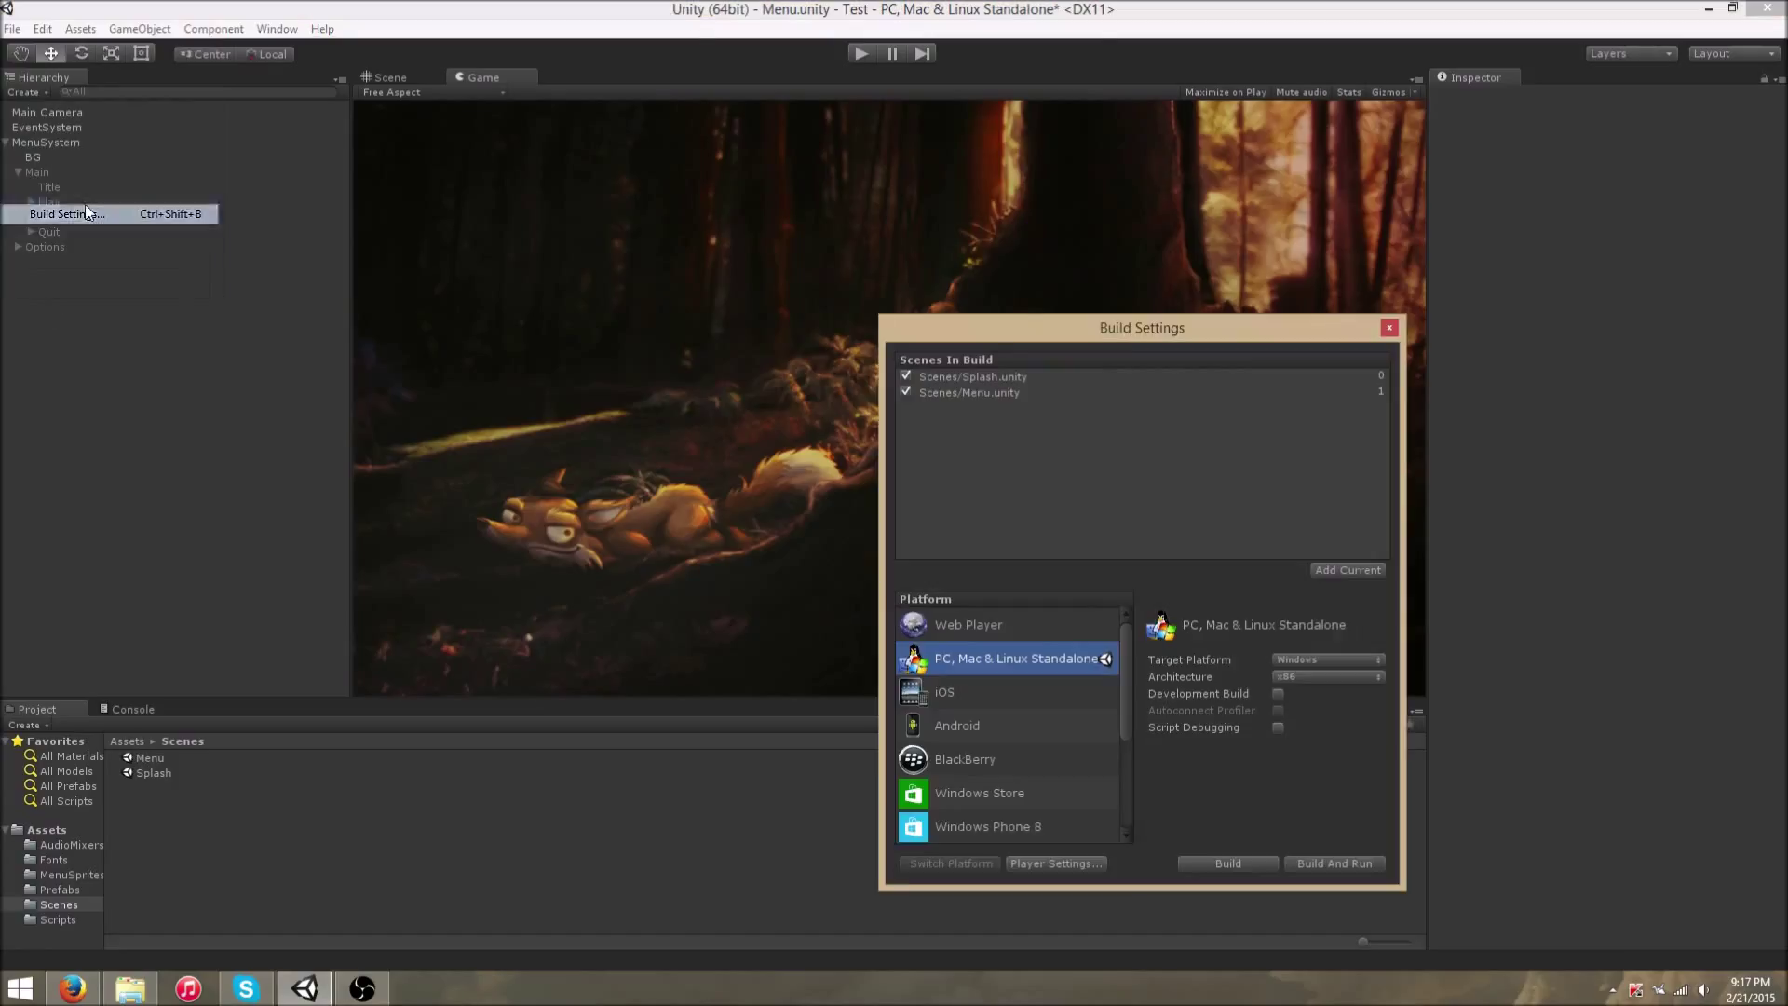
- Review Splash (0) and Menu (1) in Scenes In Build, then close and open Splash
{"action": "left_click", "coordinate": [1076, 377]}
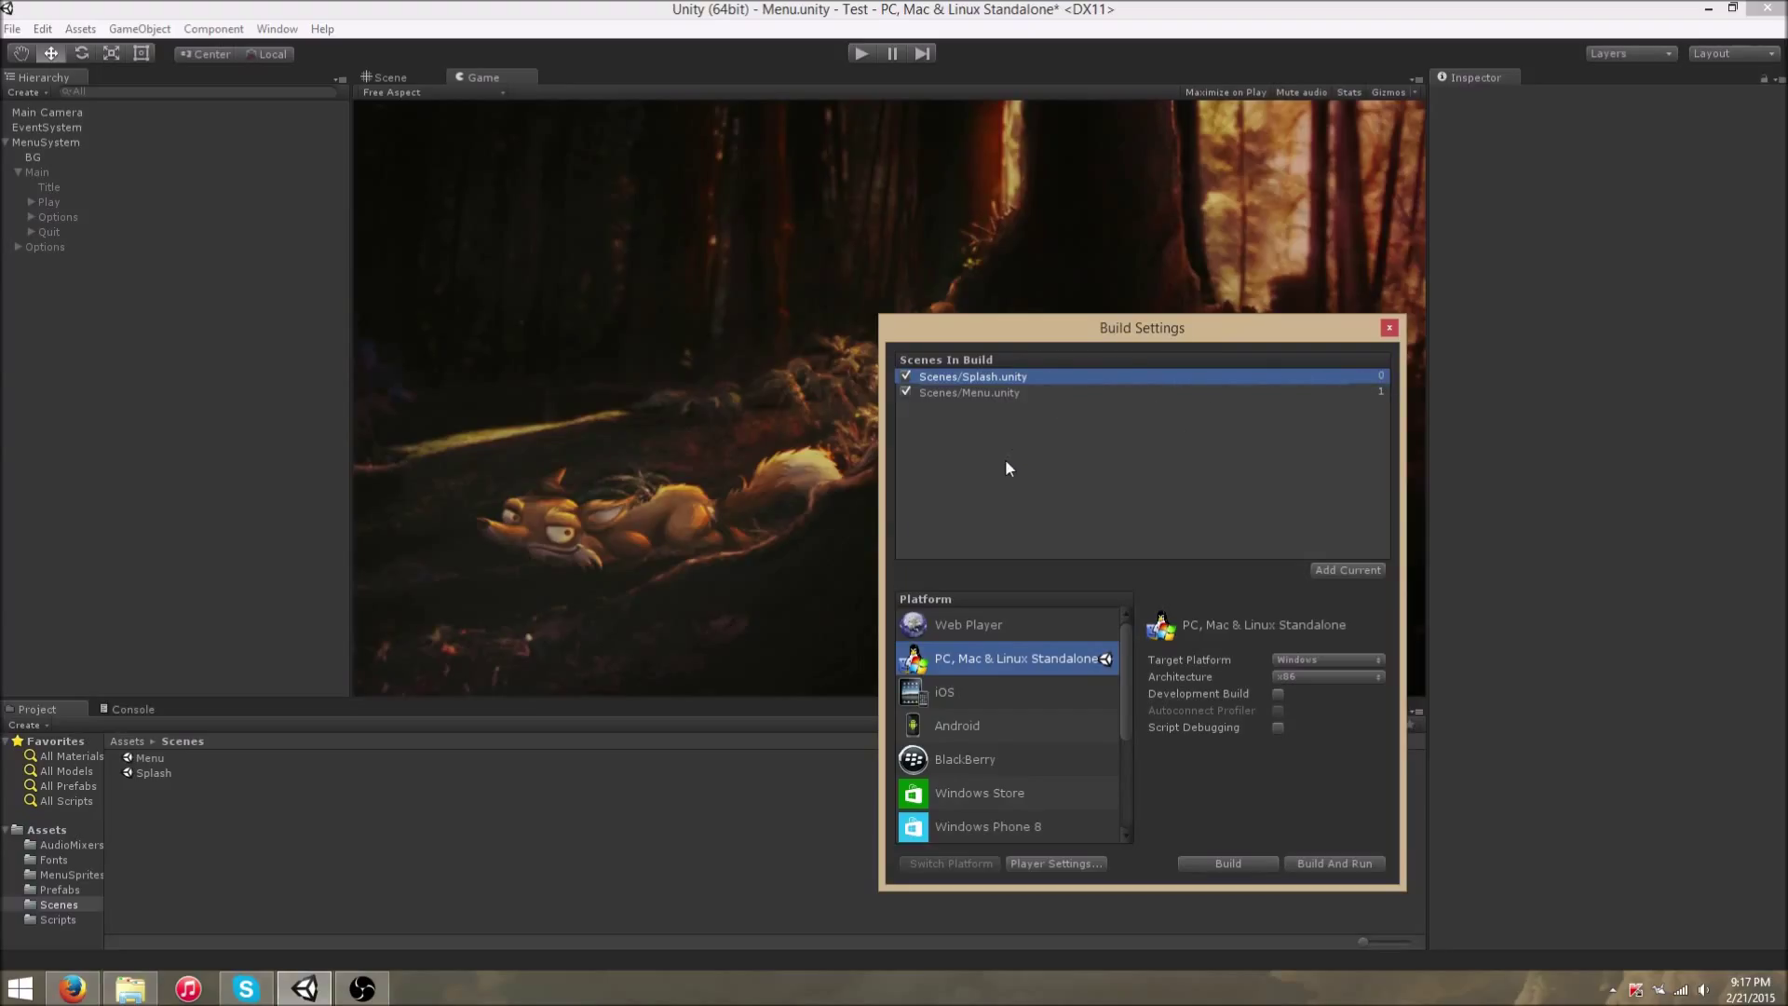
{"action": "left_click", "coordinate": [1038, 393]}
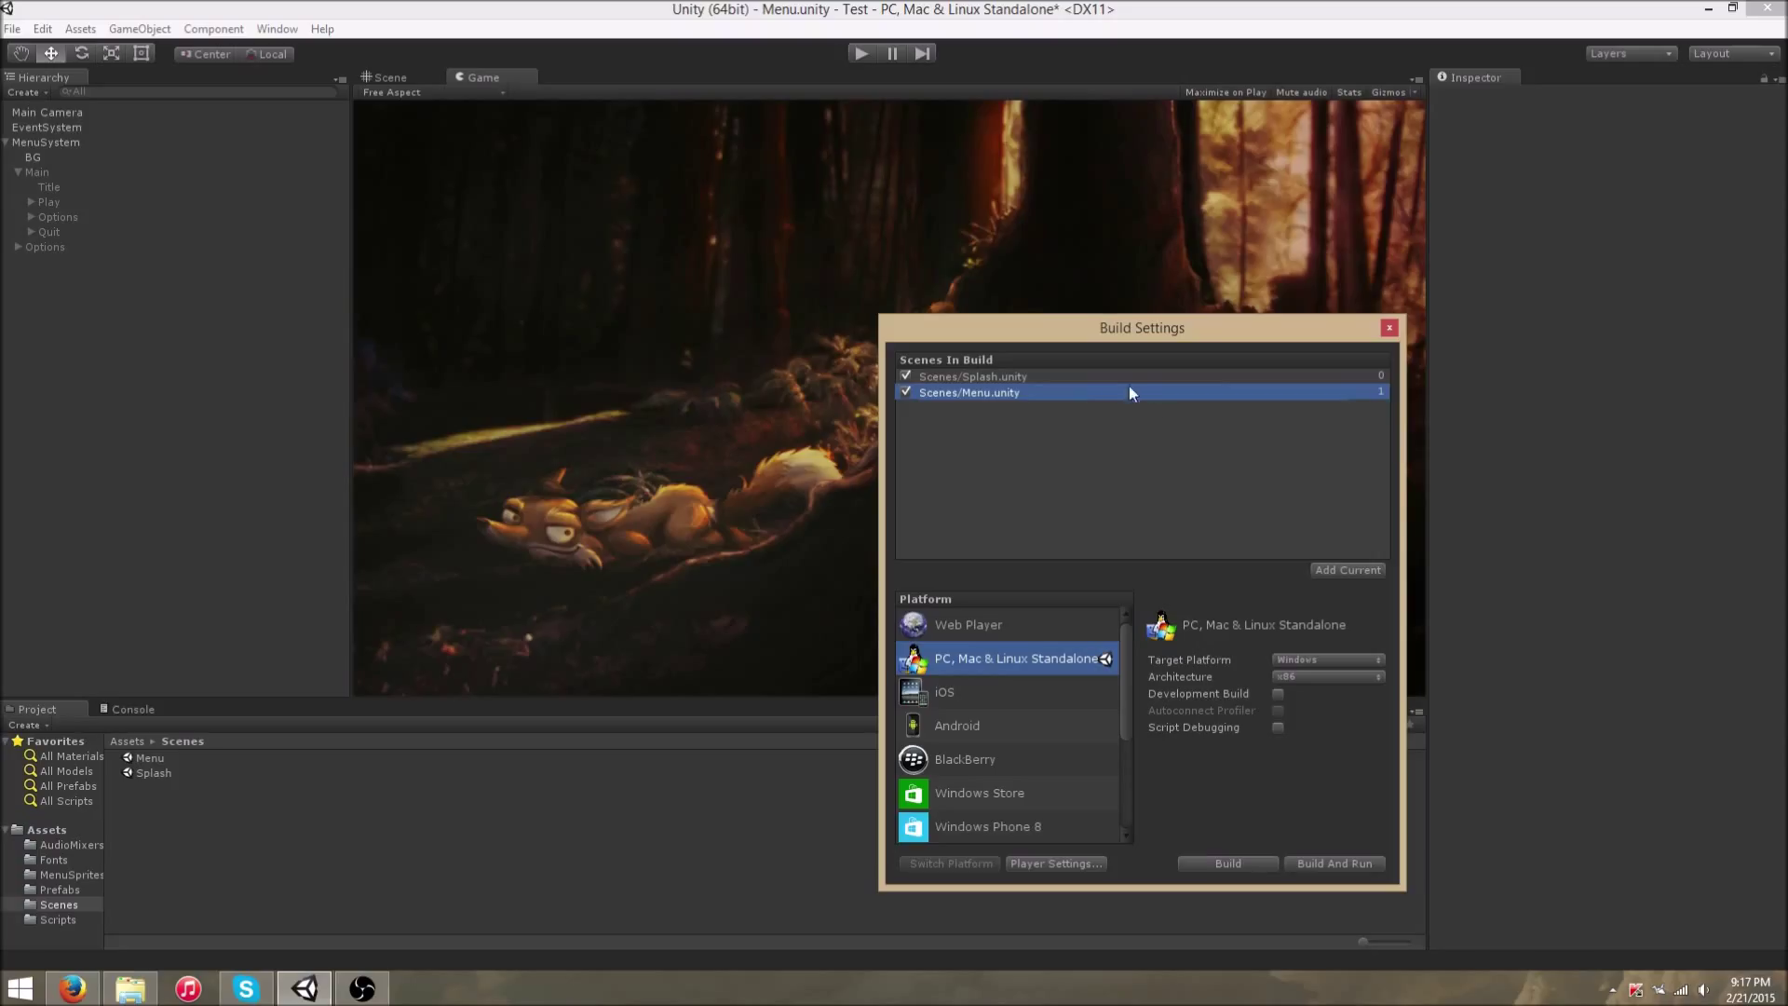
{"action": "left_click", "coordinate": [1076, 377]}
{"action": "left_click", "coordinate": [1386, 328]}
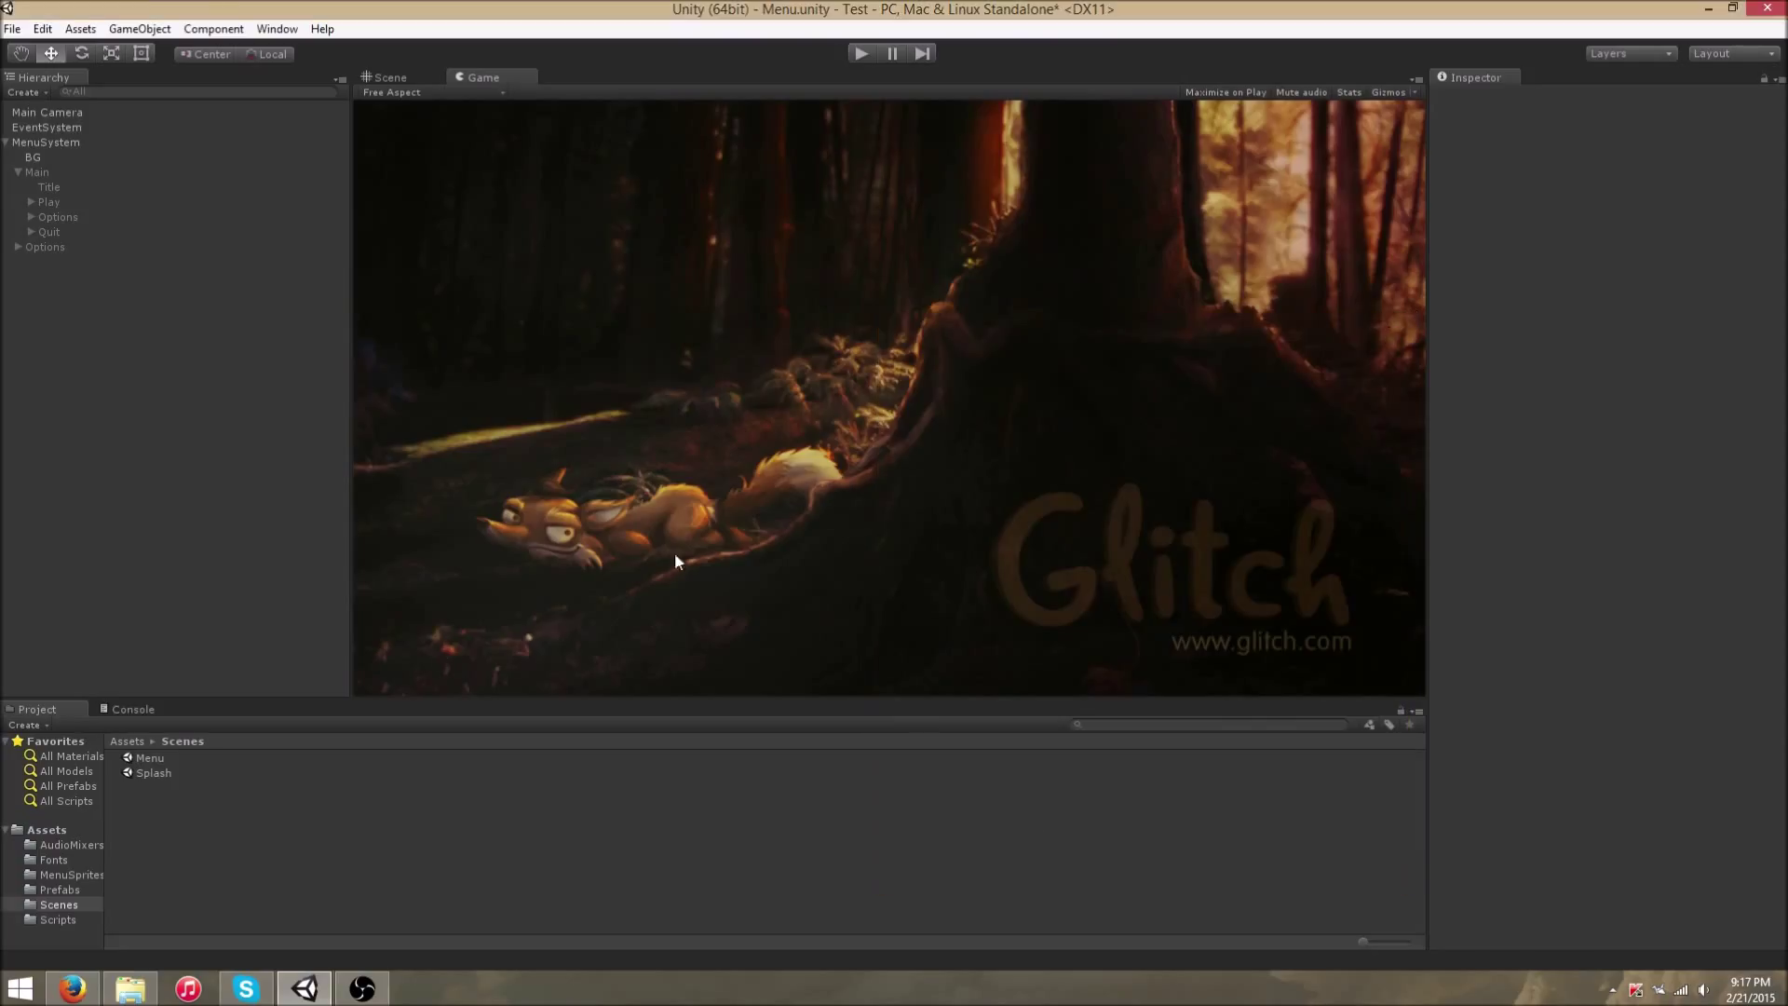
{"action": "double_click", "coordinate": [156, 772]}
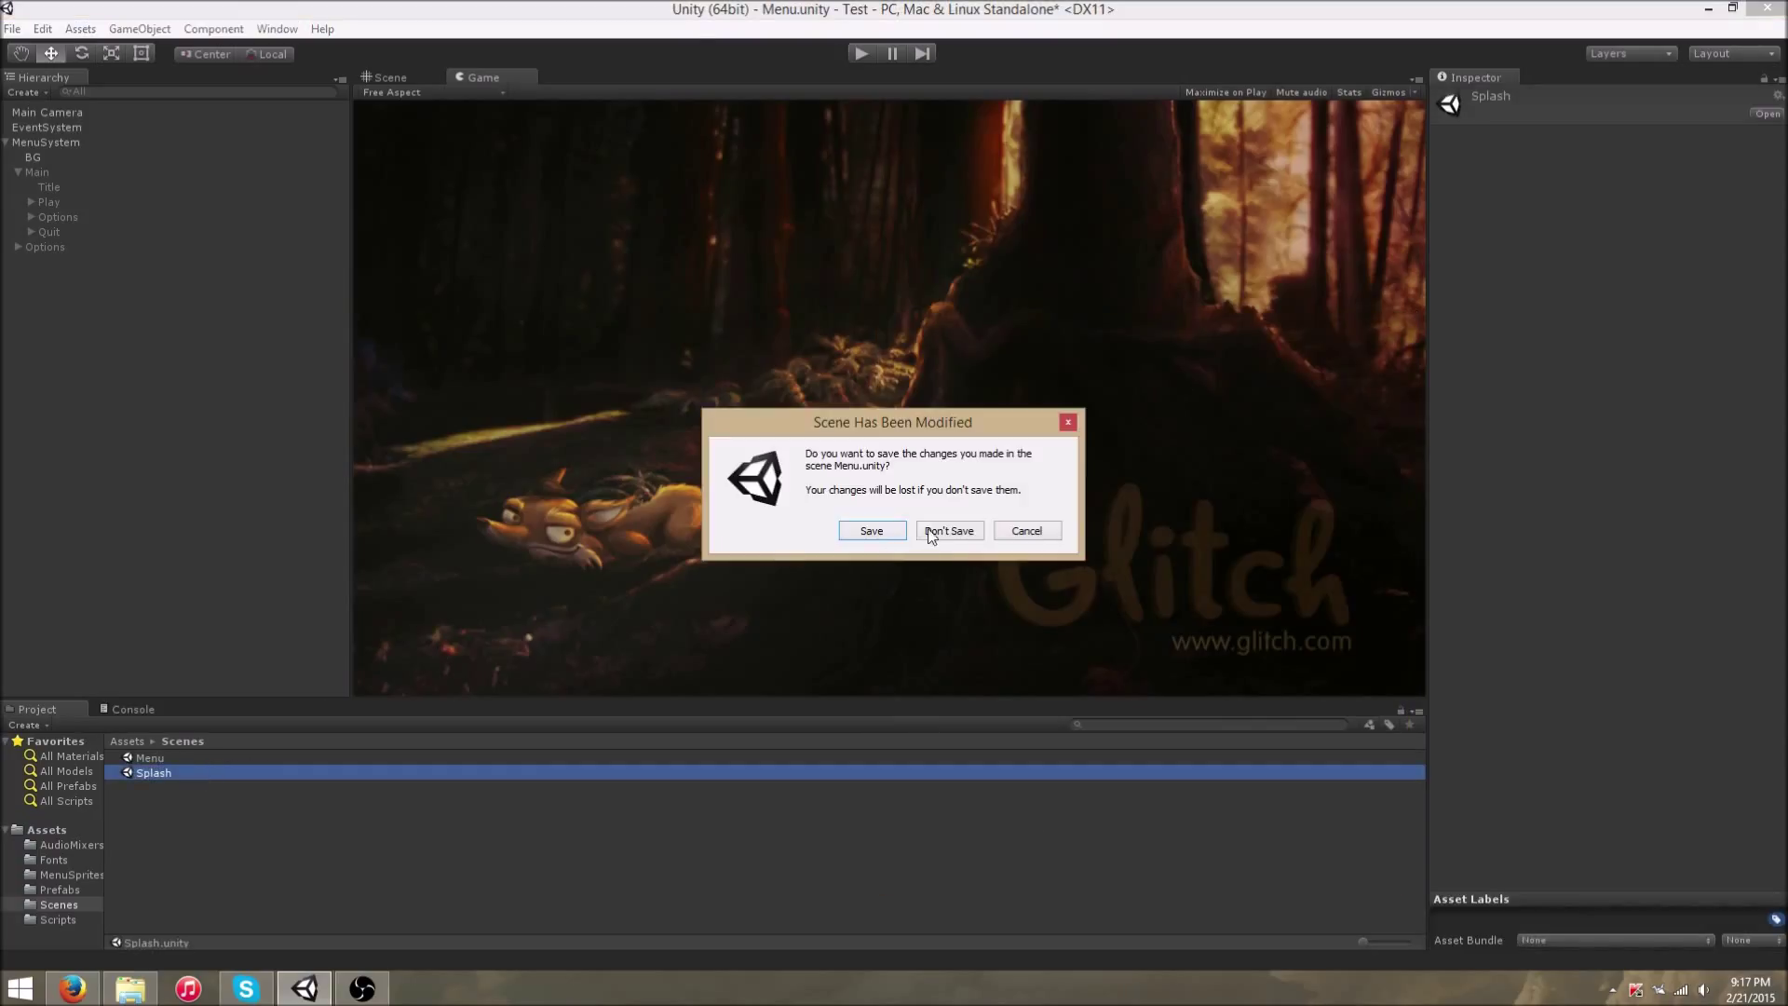
- Open Splash without saving Menu and inspect Scene Manager: SplashFadeIn, Duration 2, Overlay canvas group
{"action": "left_click", "coordinate": [933, 535]}
{"action": "left_click", "coordinate": [127, 741]}
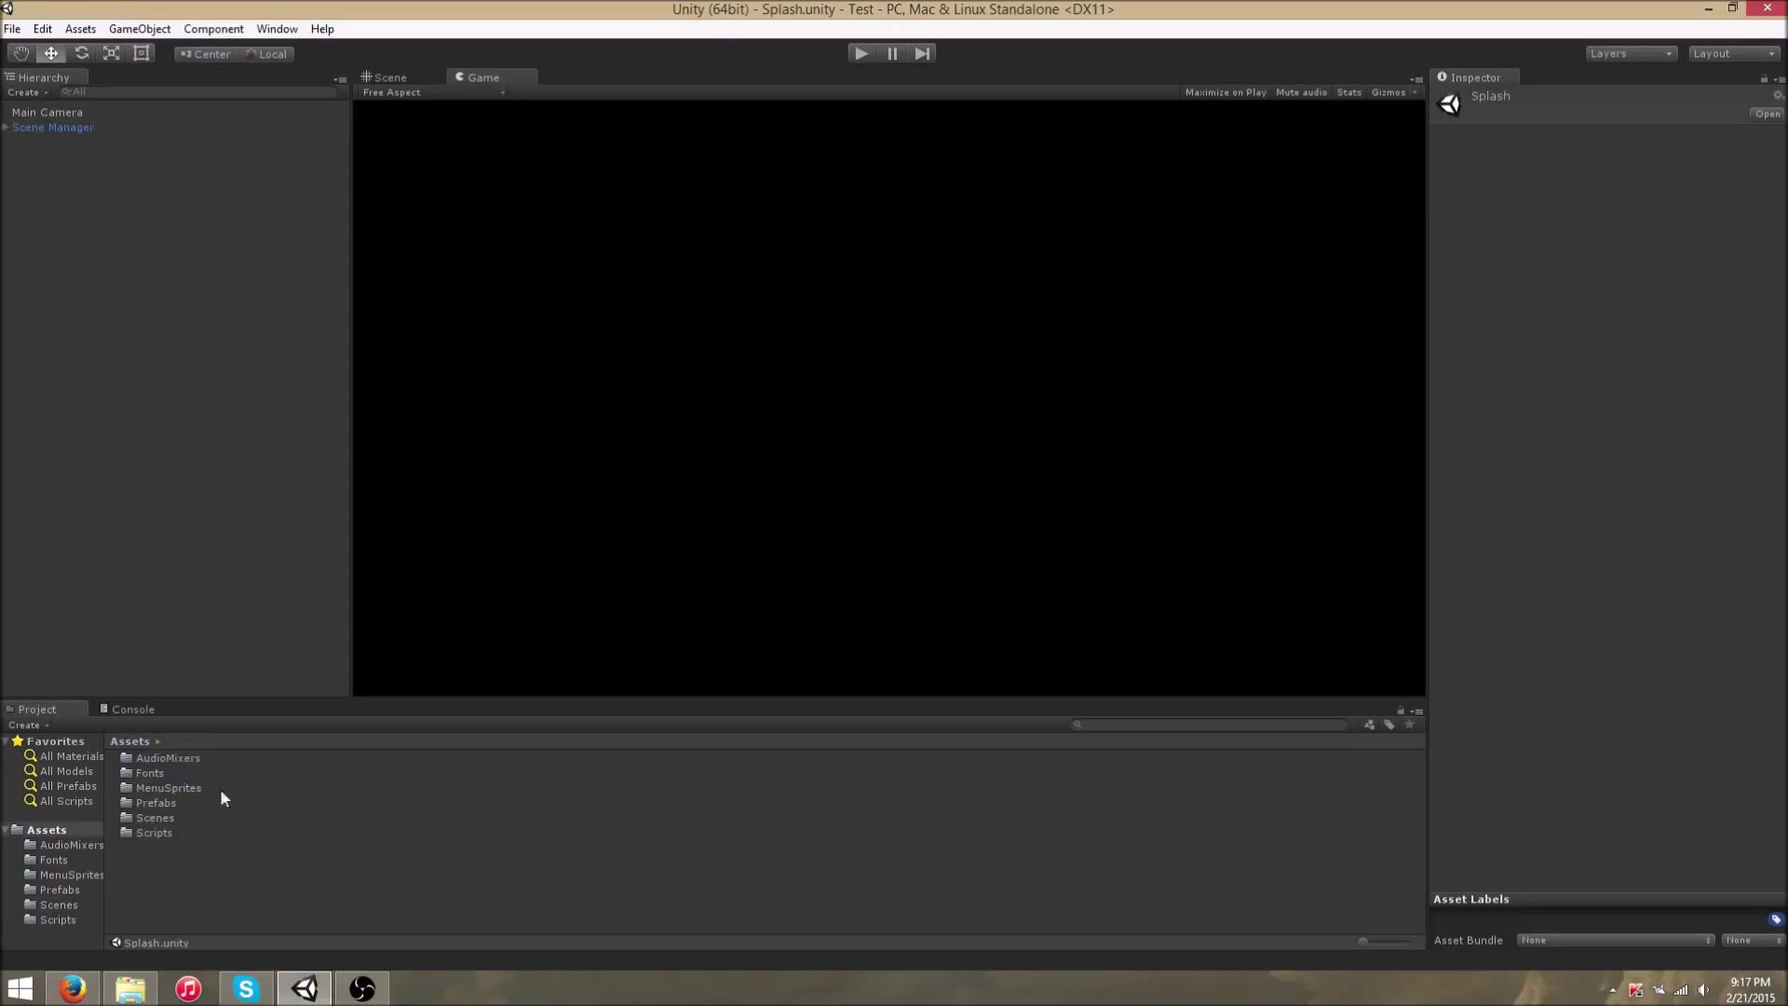
{"action": "left_click", "coordinate": [5, 129]}
{"action": "left_click", "coordinate": [63, 126]}
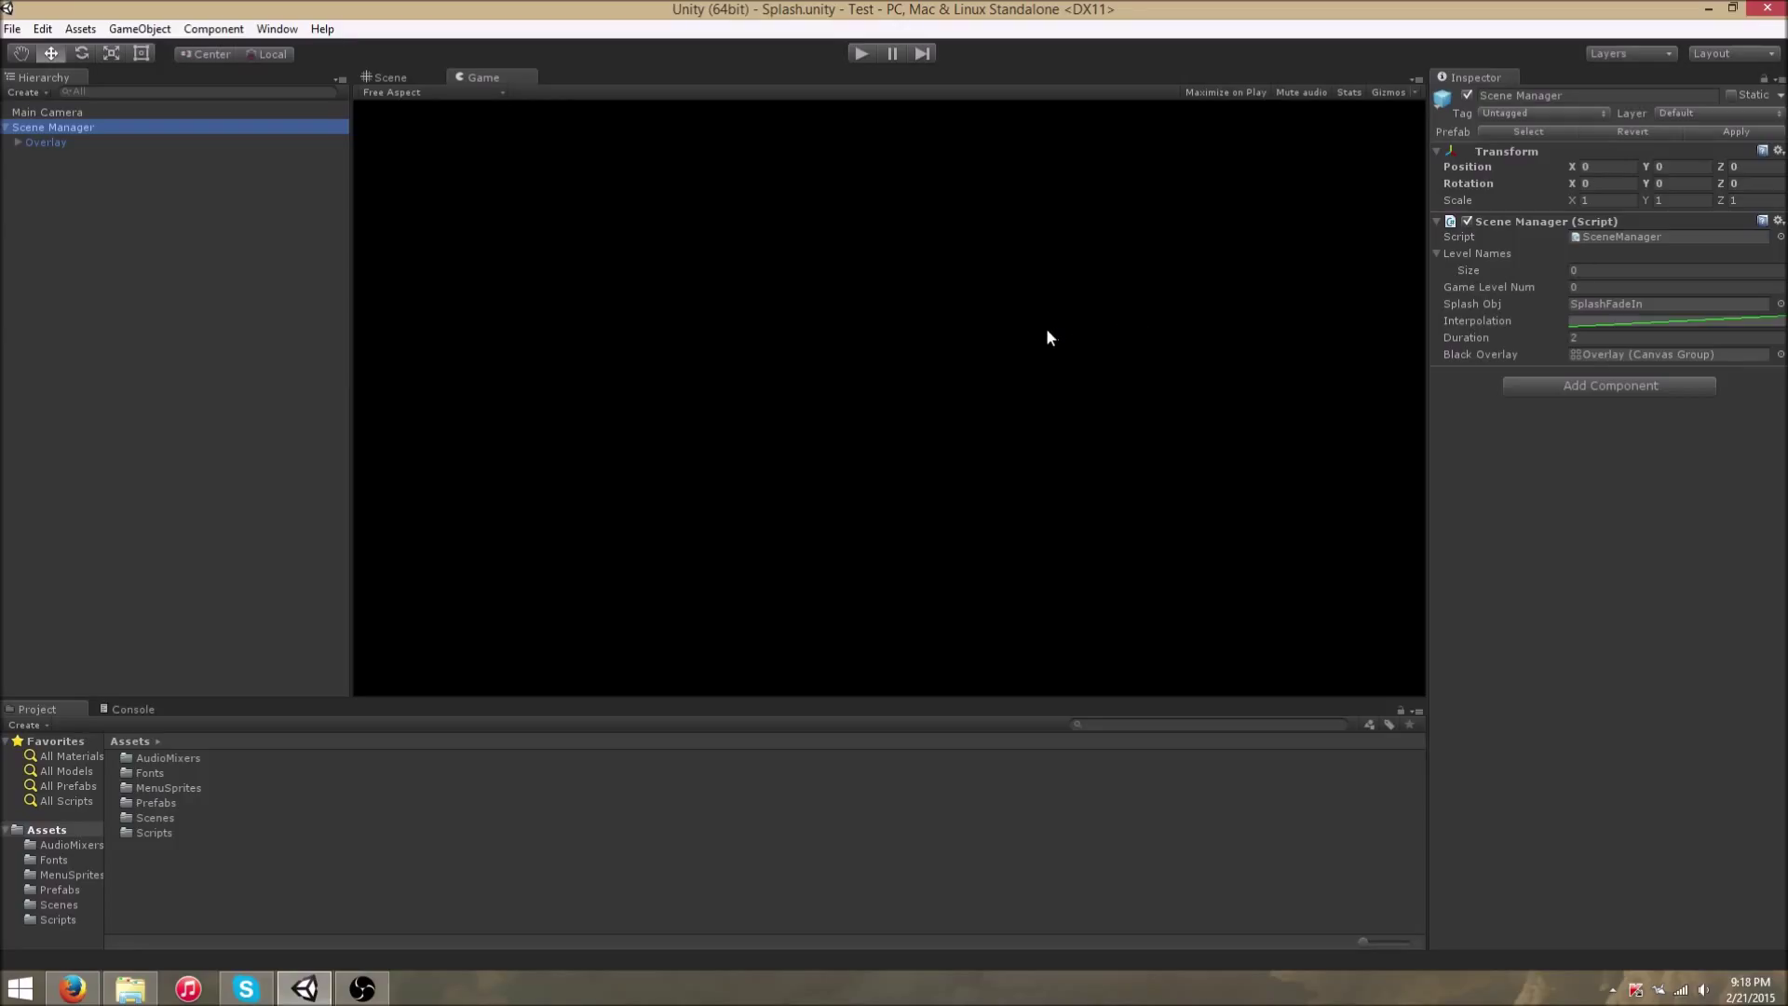
{"action": "left_click", "coordinate": [12, 29]}
{"action": "left_click", "coordinate": [58, 215]}
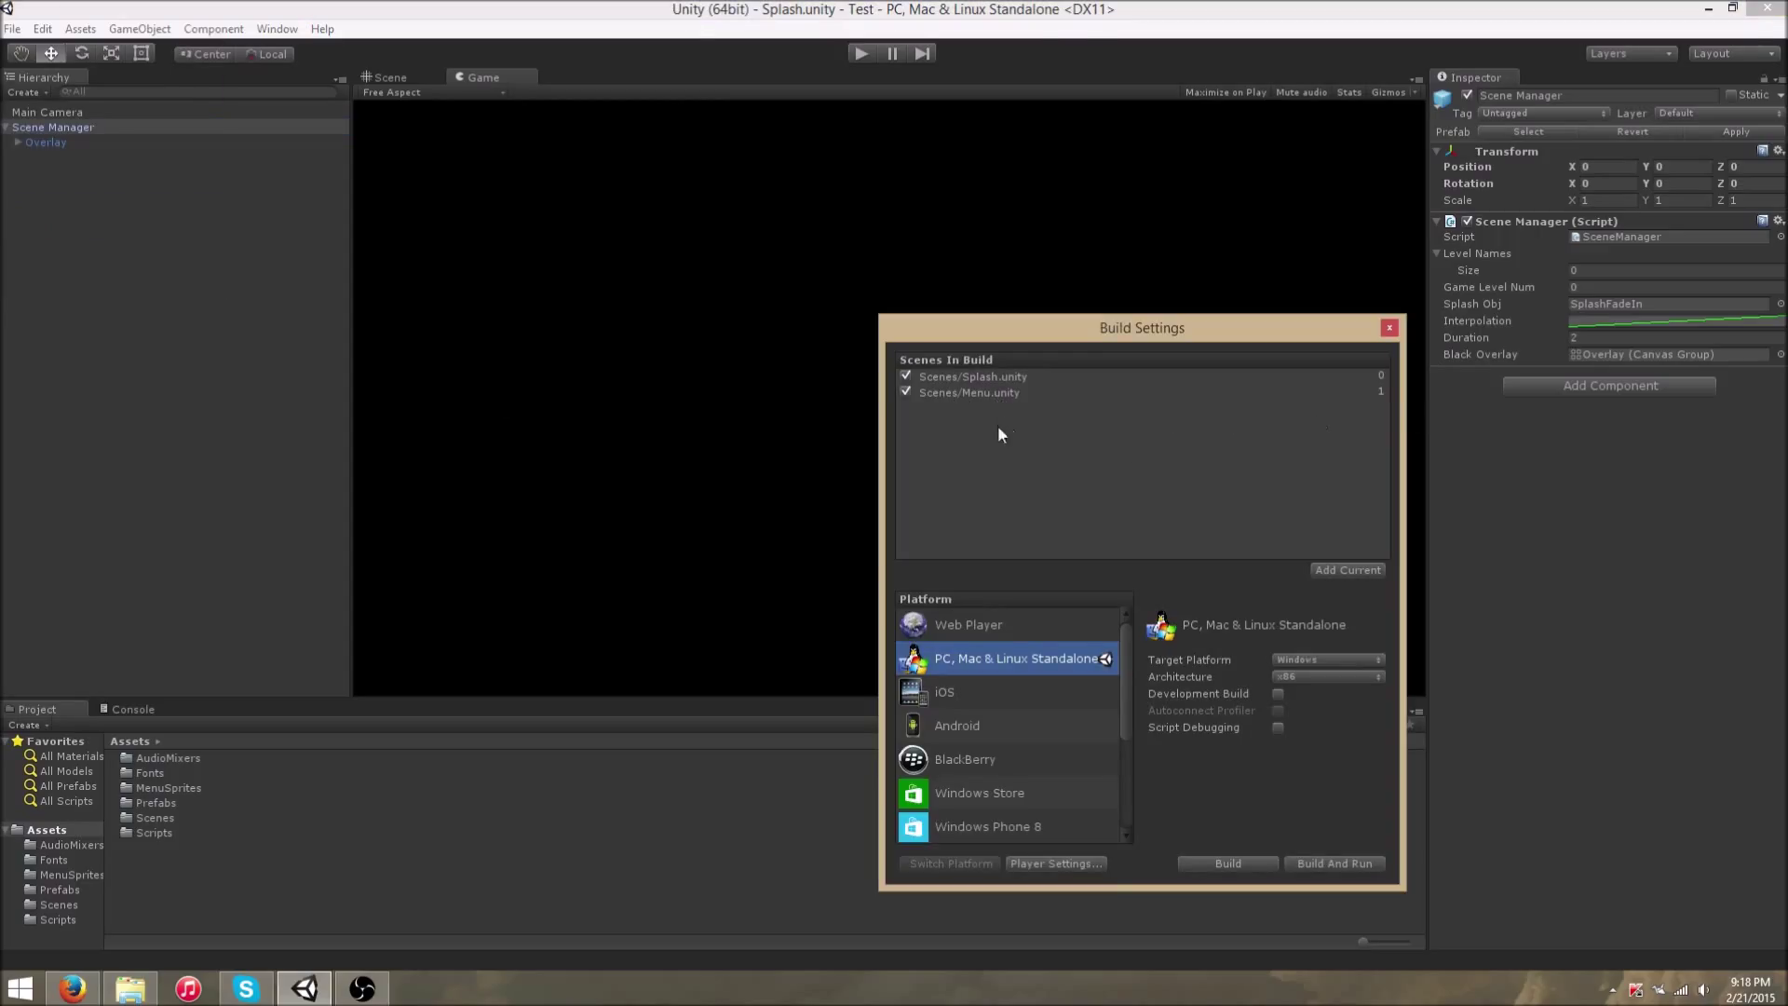
{"action": "left_click_drag", "start_coordinate": [1170, 337], "coordinate": [1161, 318]}
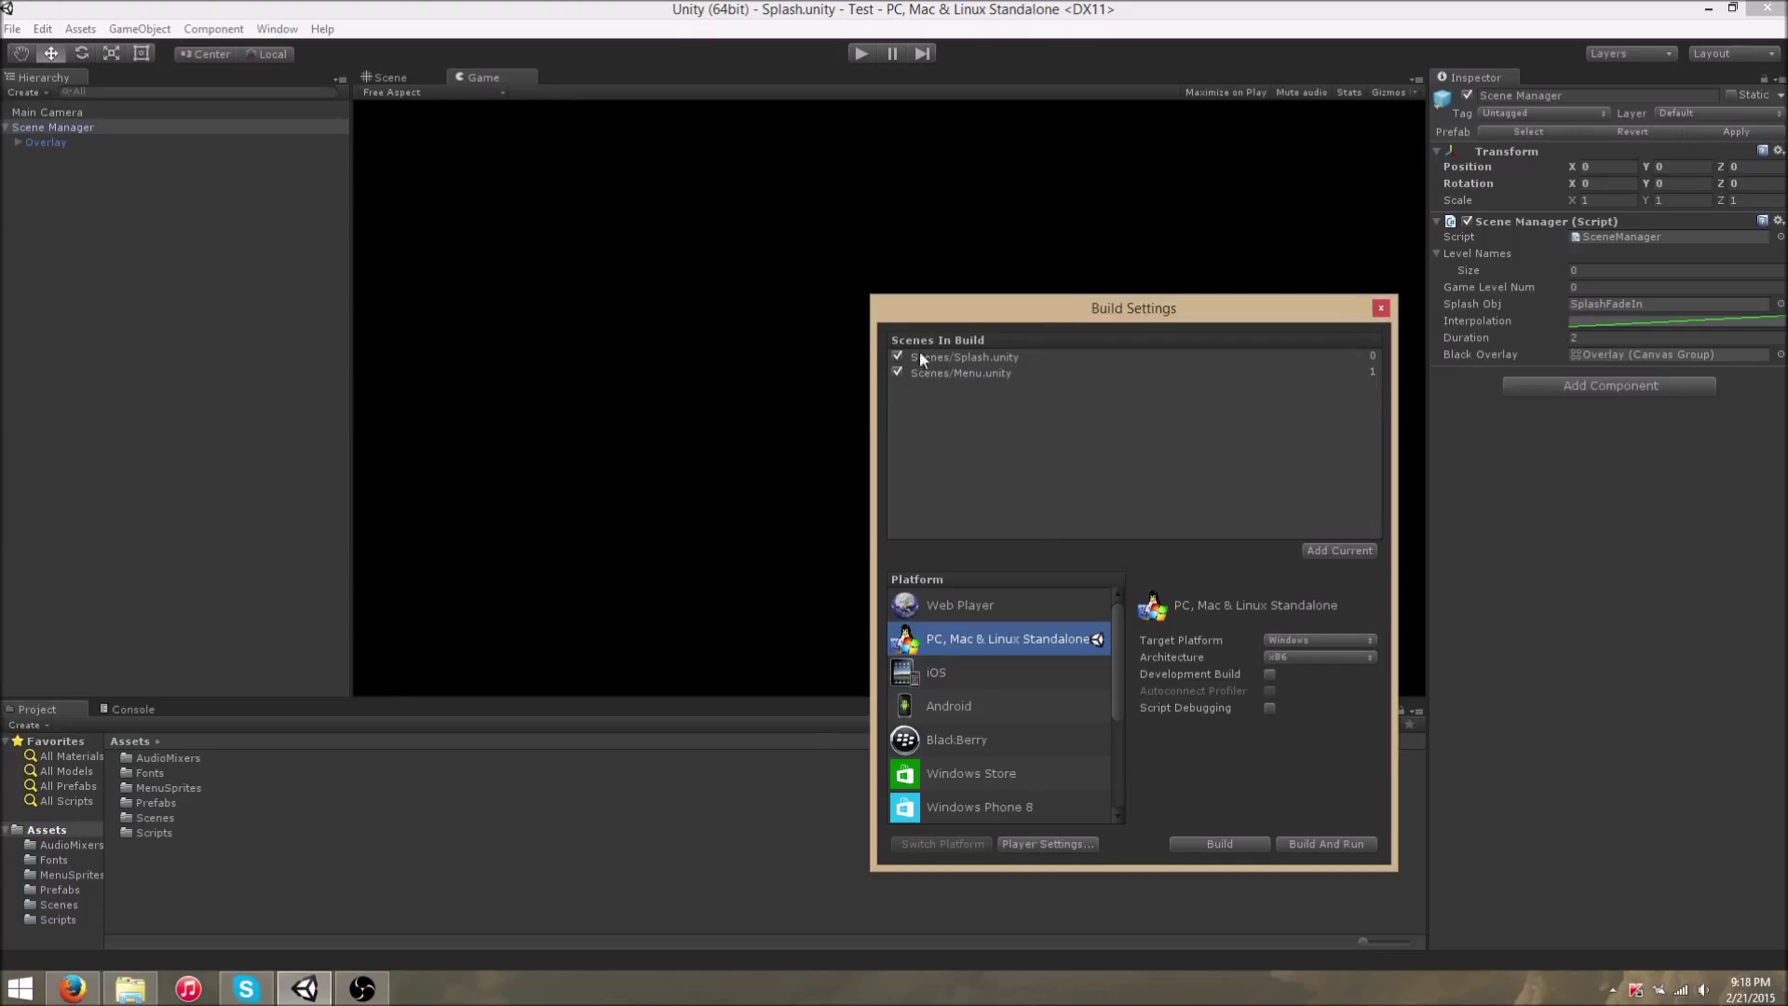
{"action": "left_click_drag", "start_coordinate": [1084, 308], "coordinate": [1014, 311]}
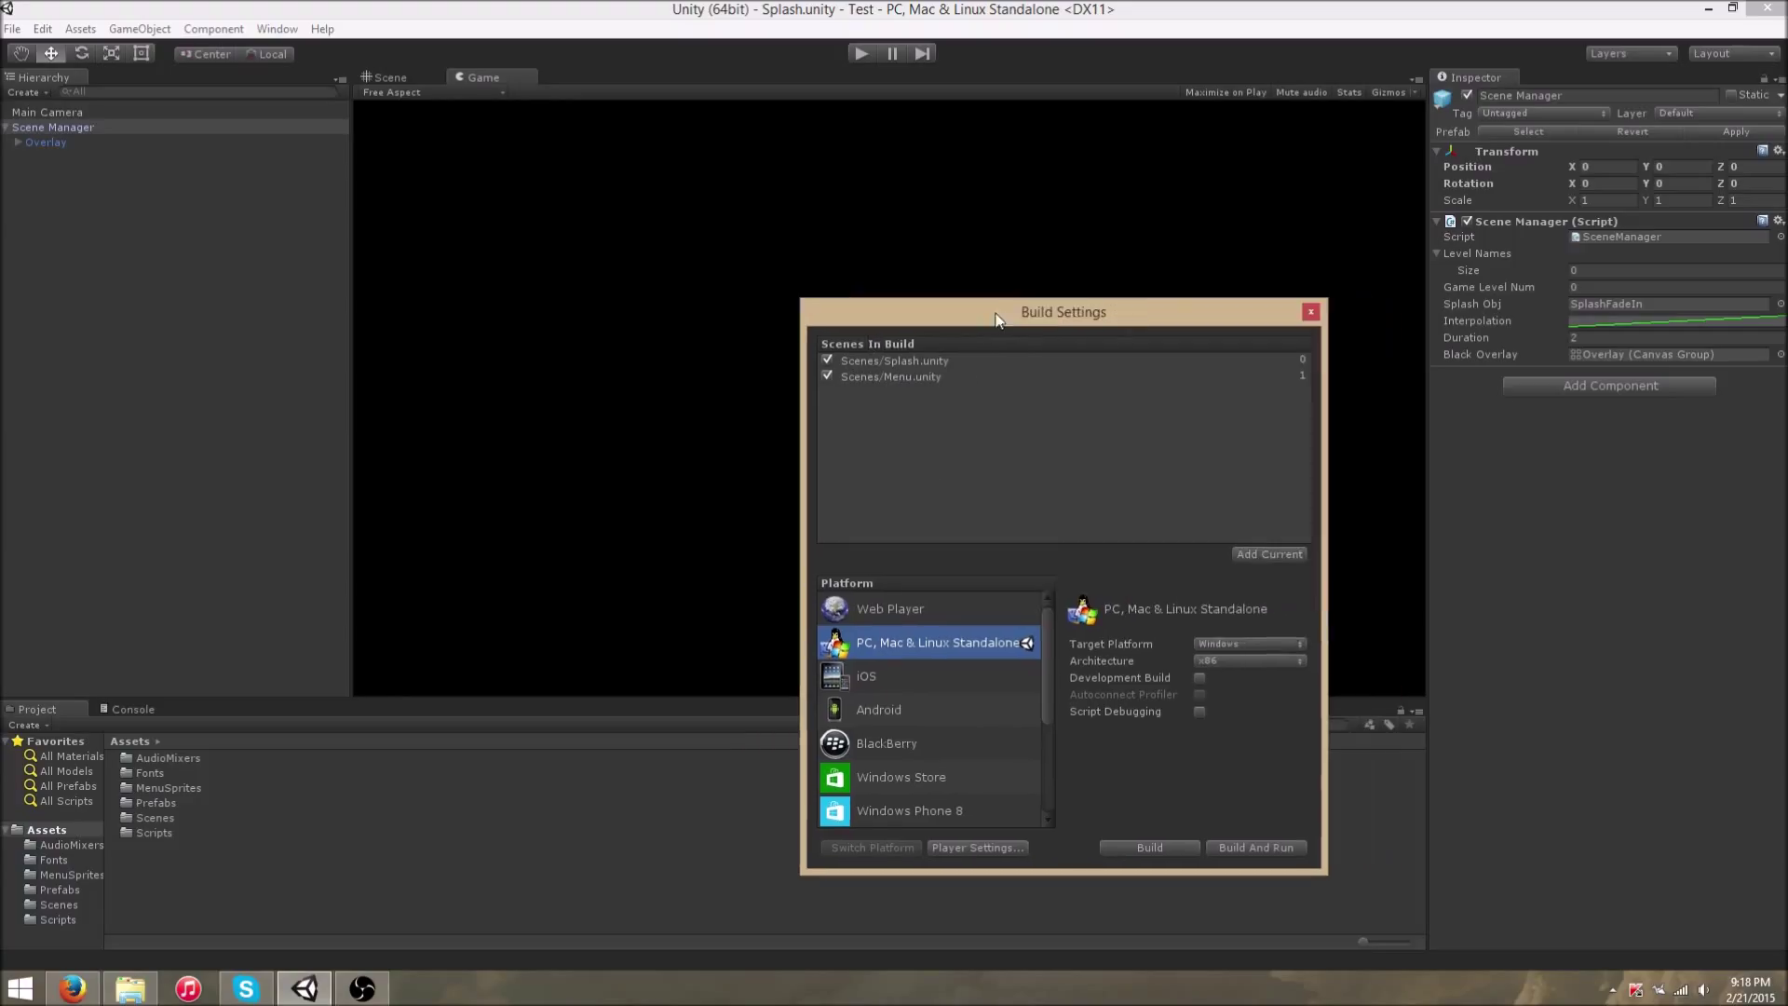
{"action": "left_click", "coordinate": [1309, 312]}
{"action": "left_click", "coordinate": [1578, 270]}
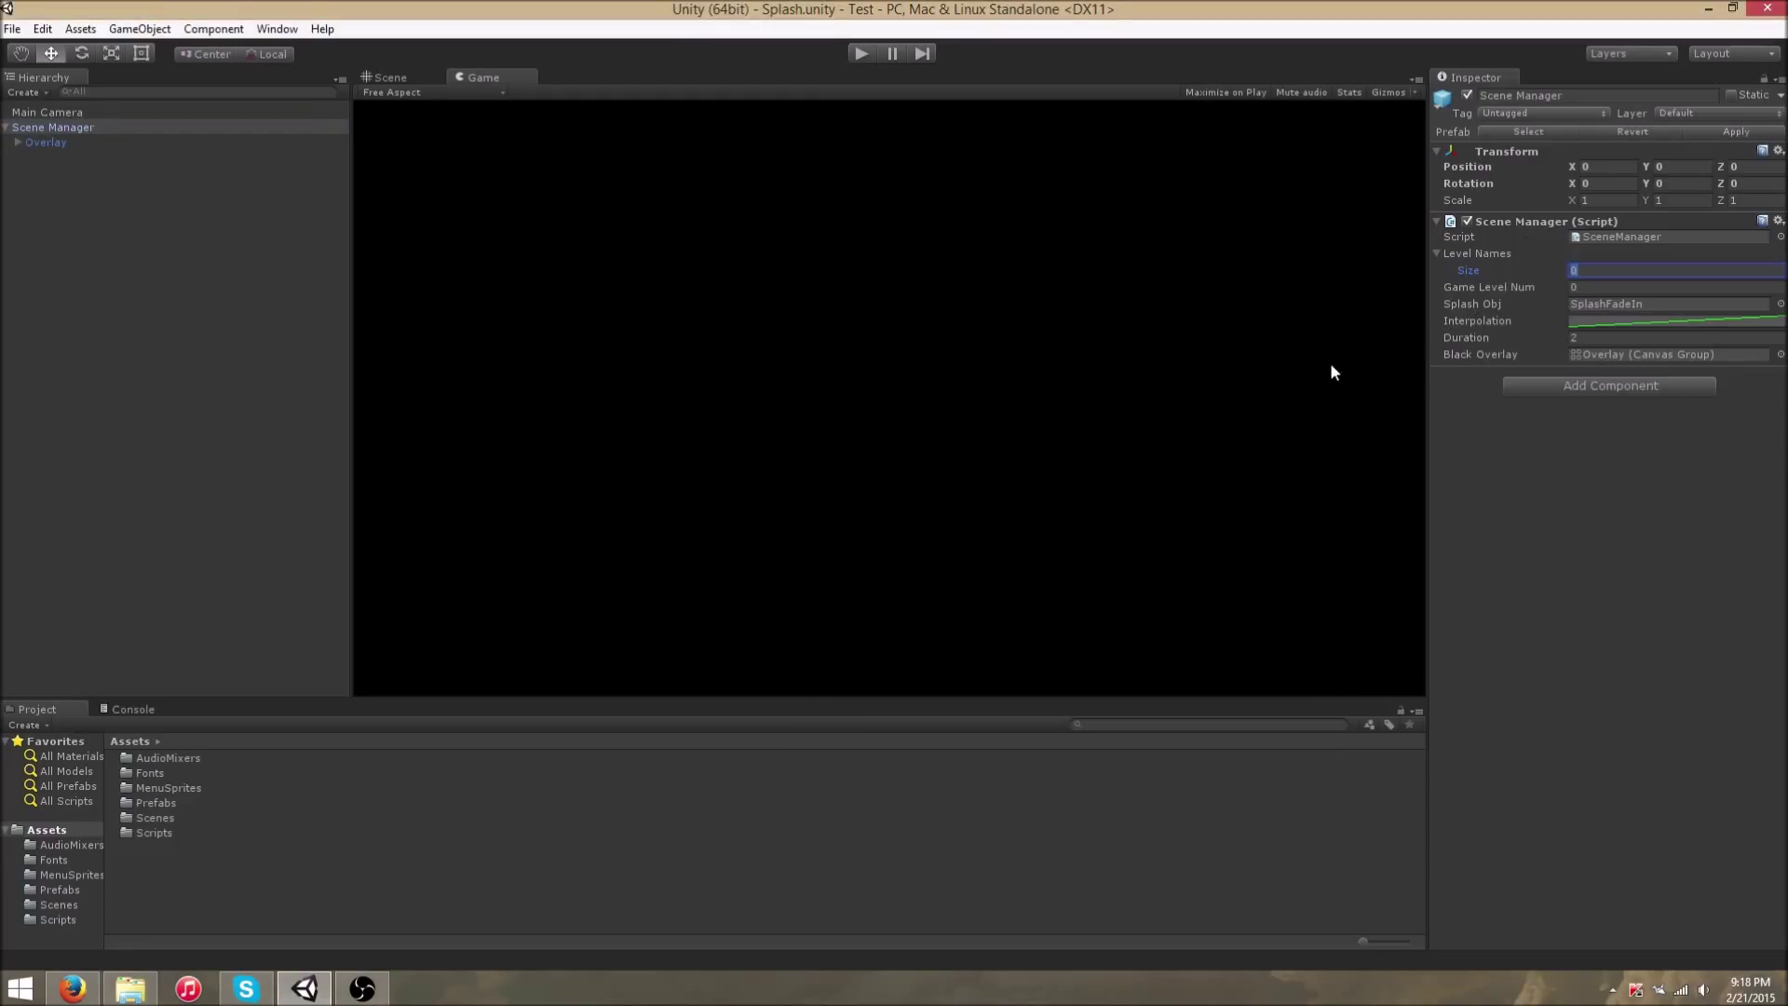
{"action": "type", "text": "3"}
{"action": "key", "text": "Return"}
{"action": "left_click", "coordinate": [1600, 288]}
{"action": "left_click", "coordinate": [1588, 304]}
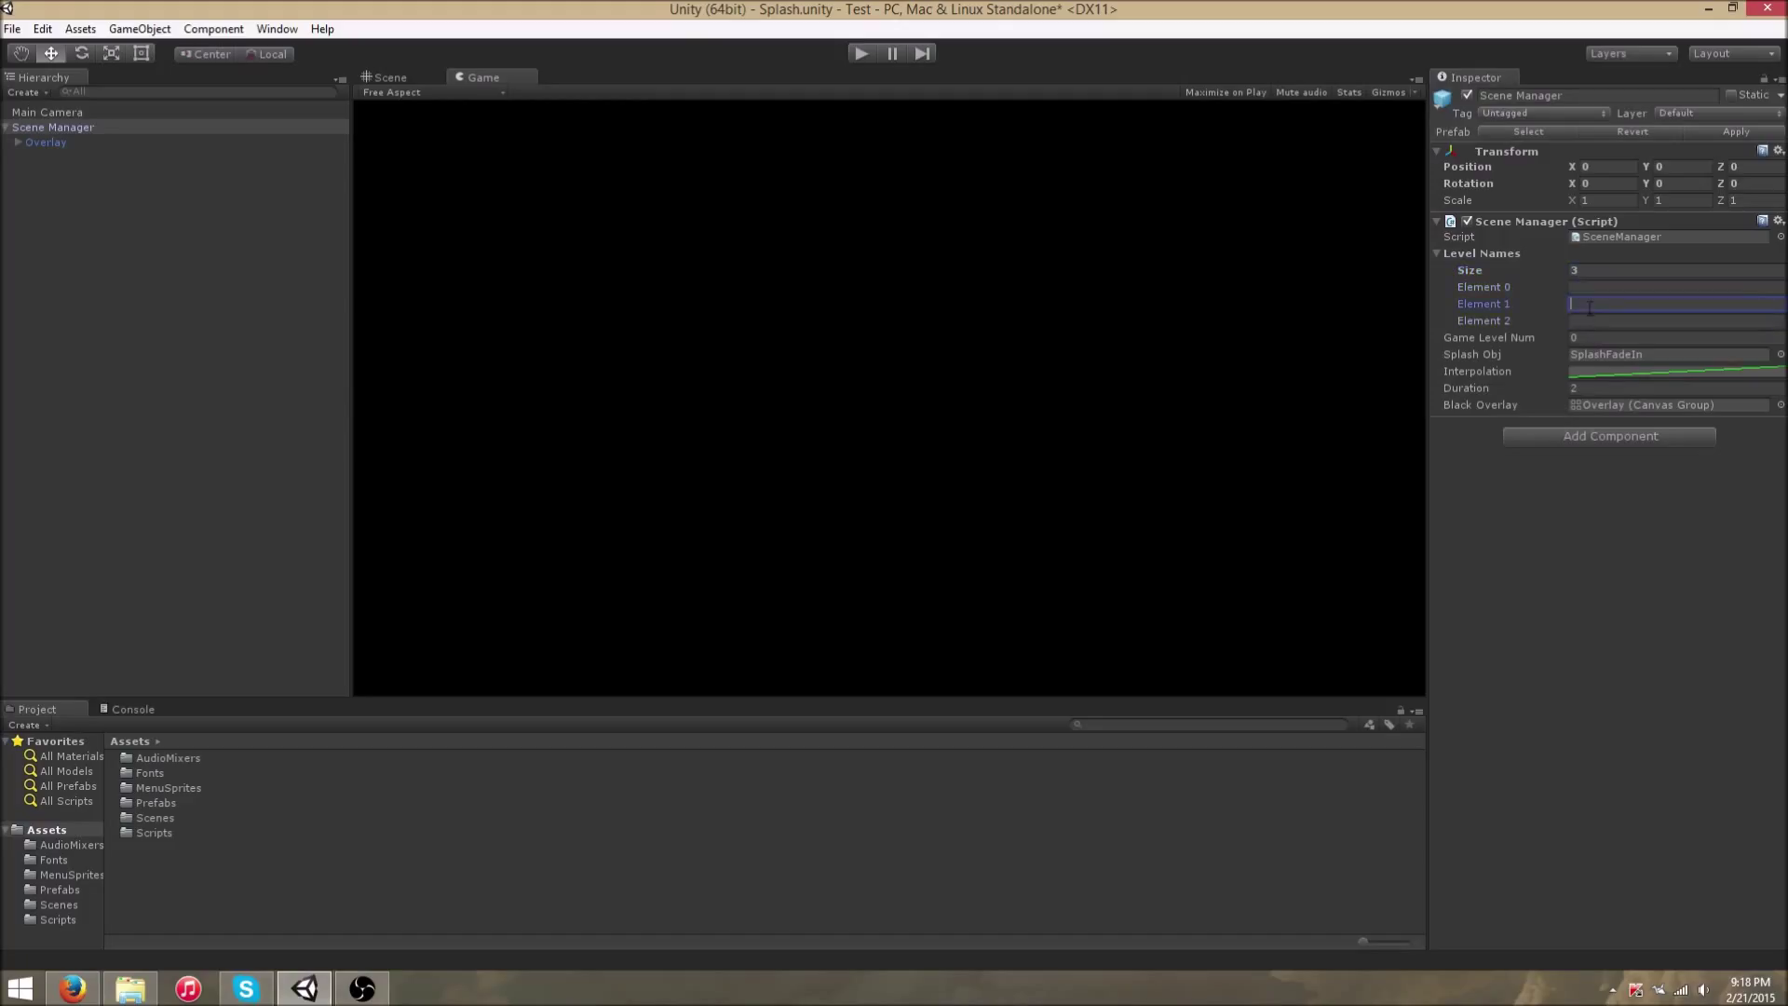
{"action": "left_click", "coordinate": [1589, 321]}
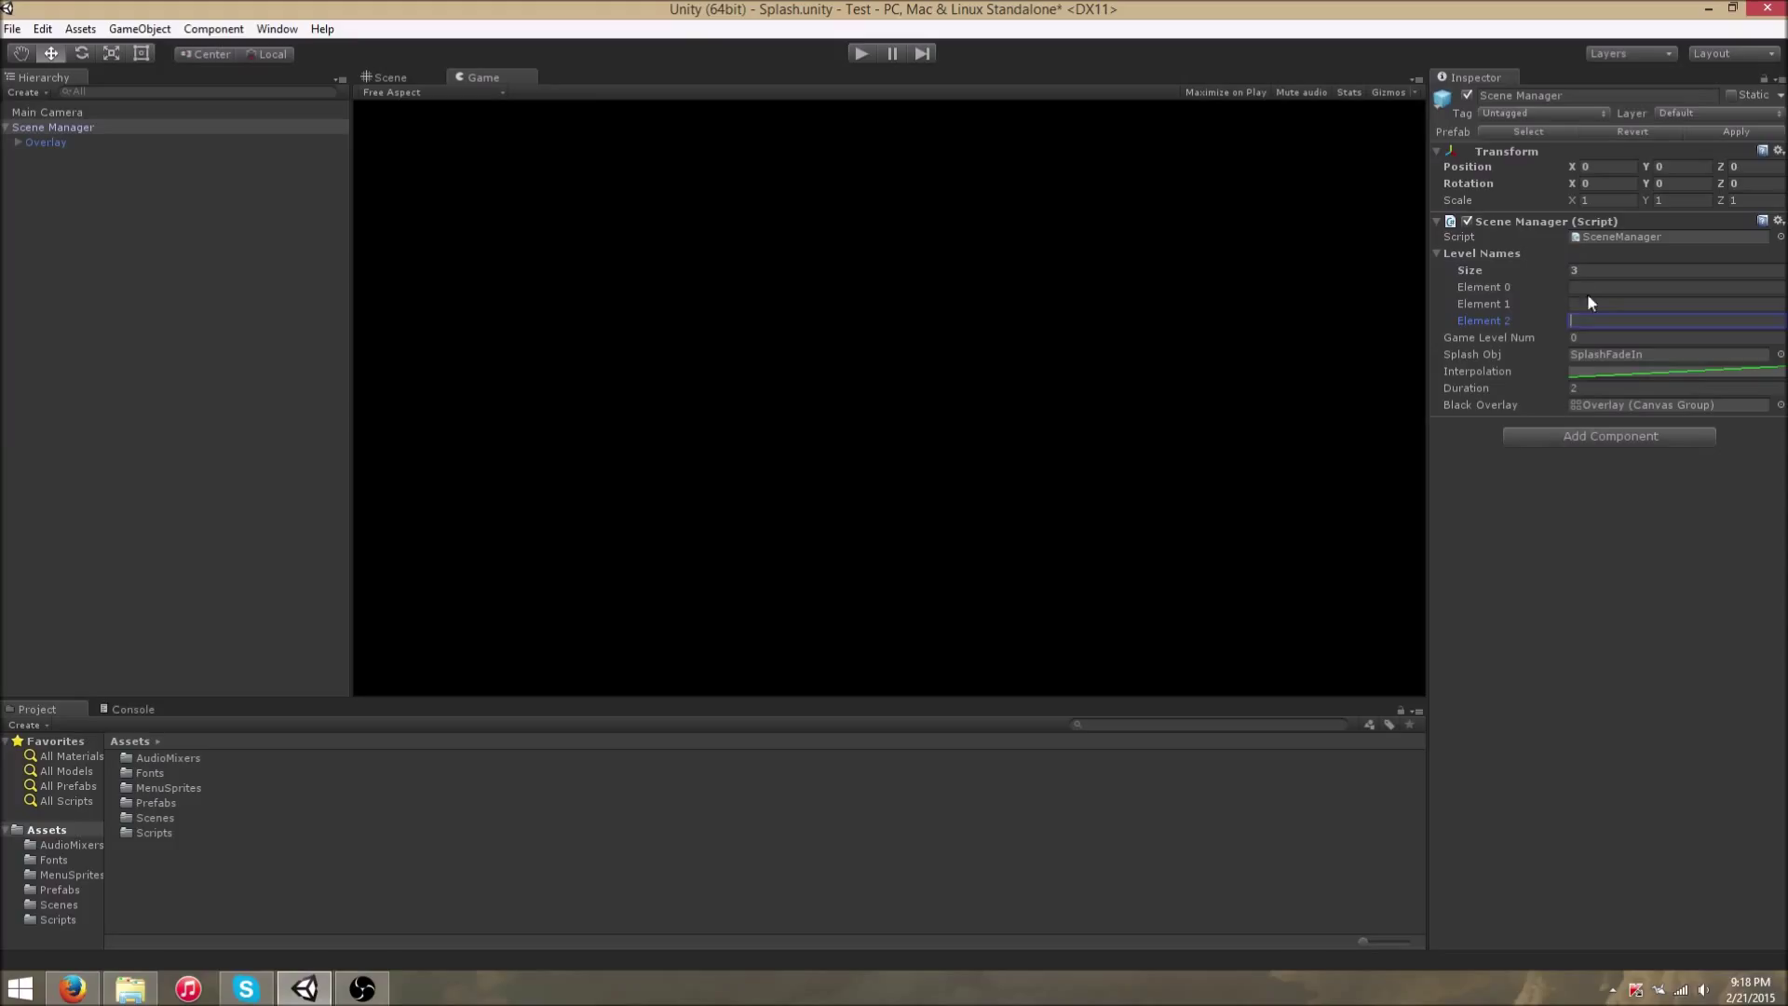
{"action": "left_click", "coordinate": [1589, 304]}
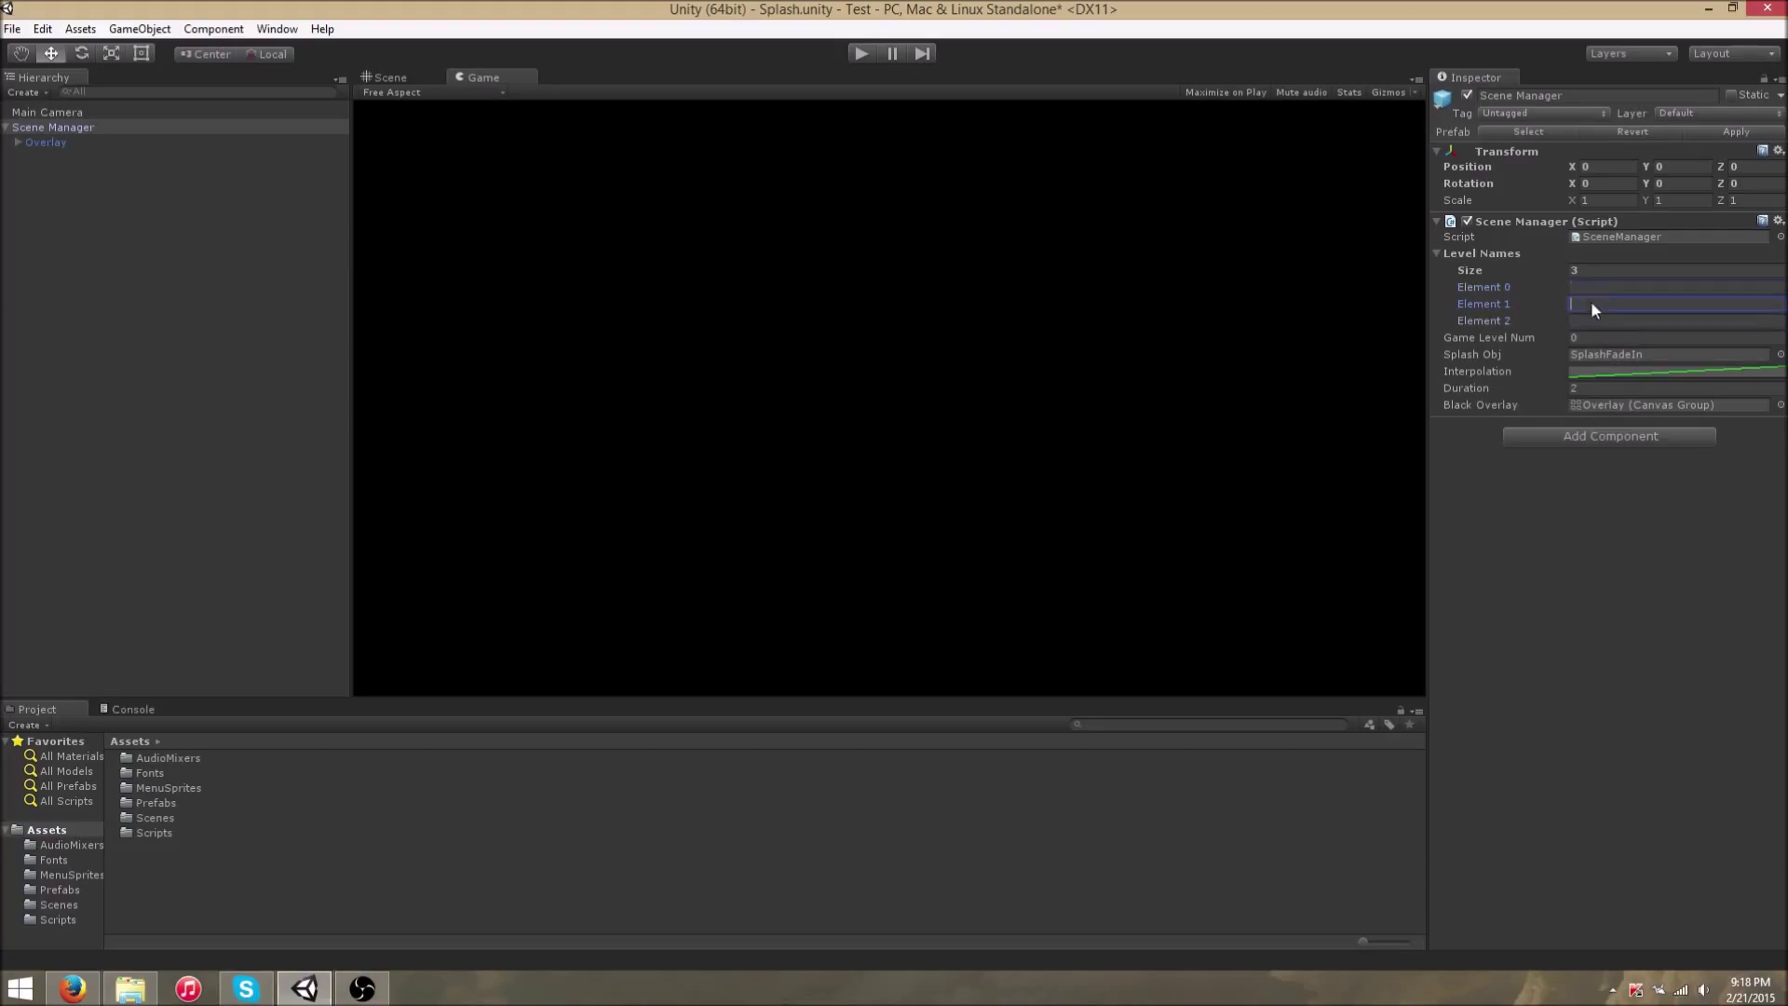
{"action": "left_click", "coordinate": [1587, 318]}
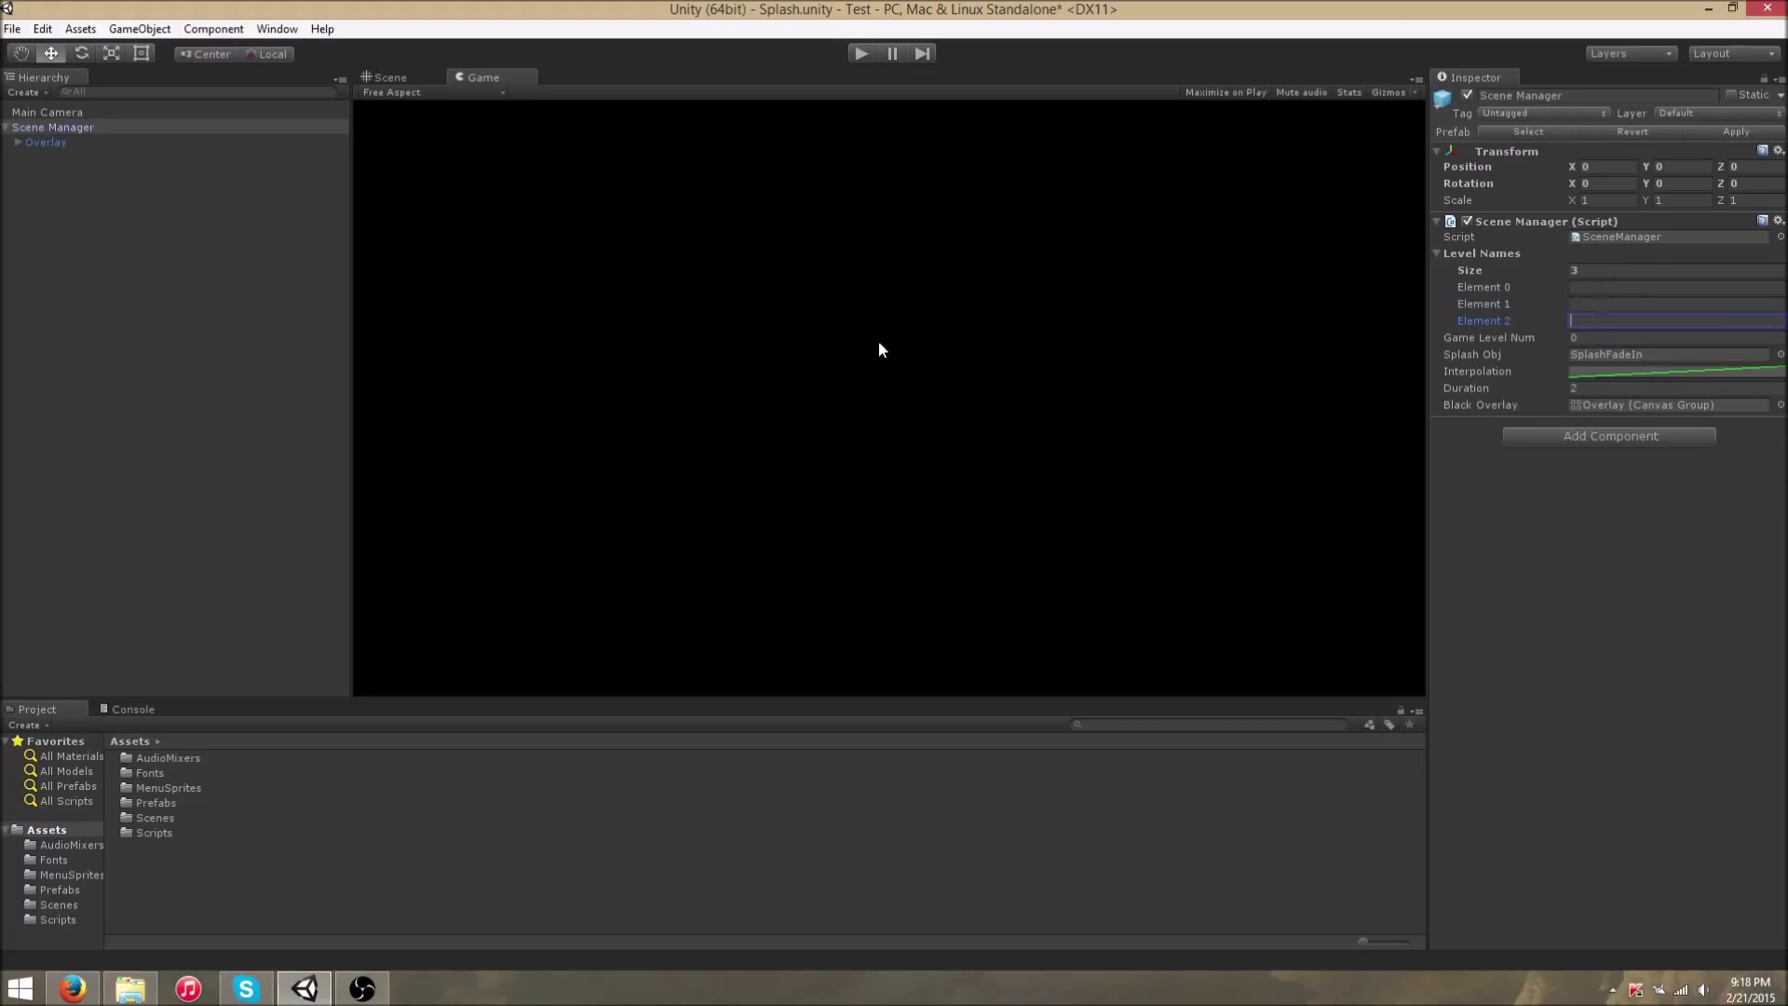
{"action": "left_click", "coordinate": [14, 29]}
{"action": "left_click", "coordinate": [55, 215]}
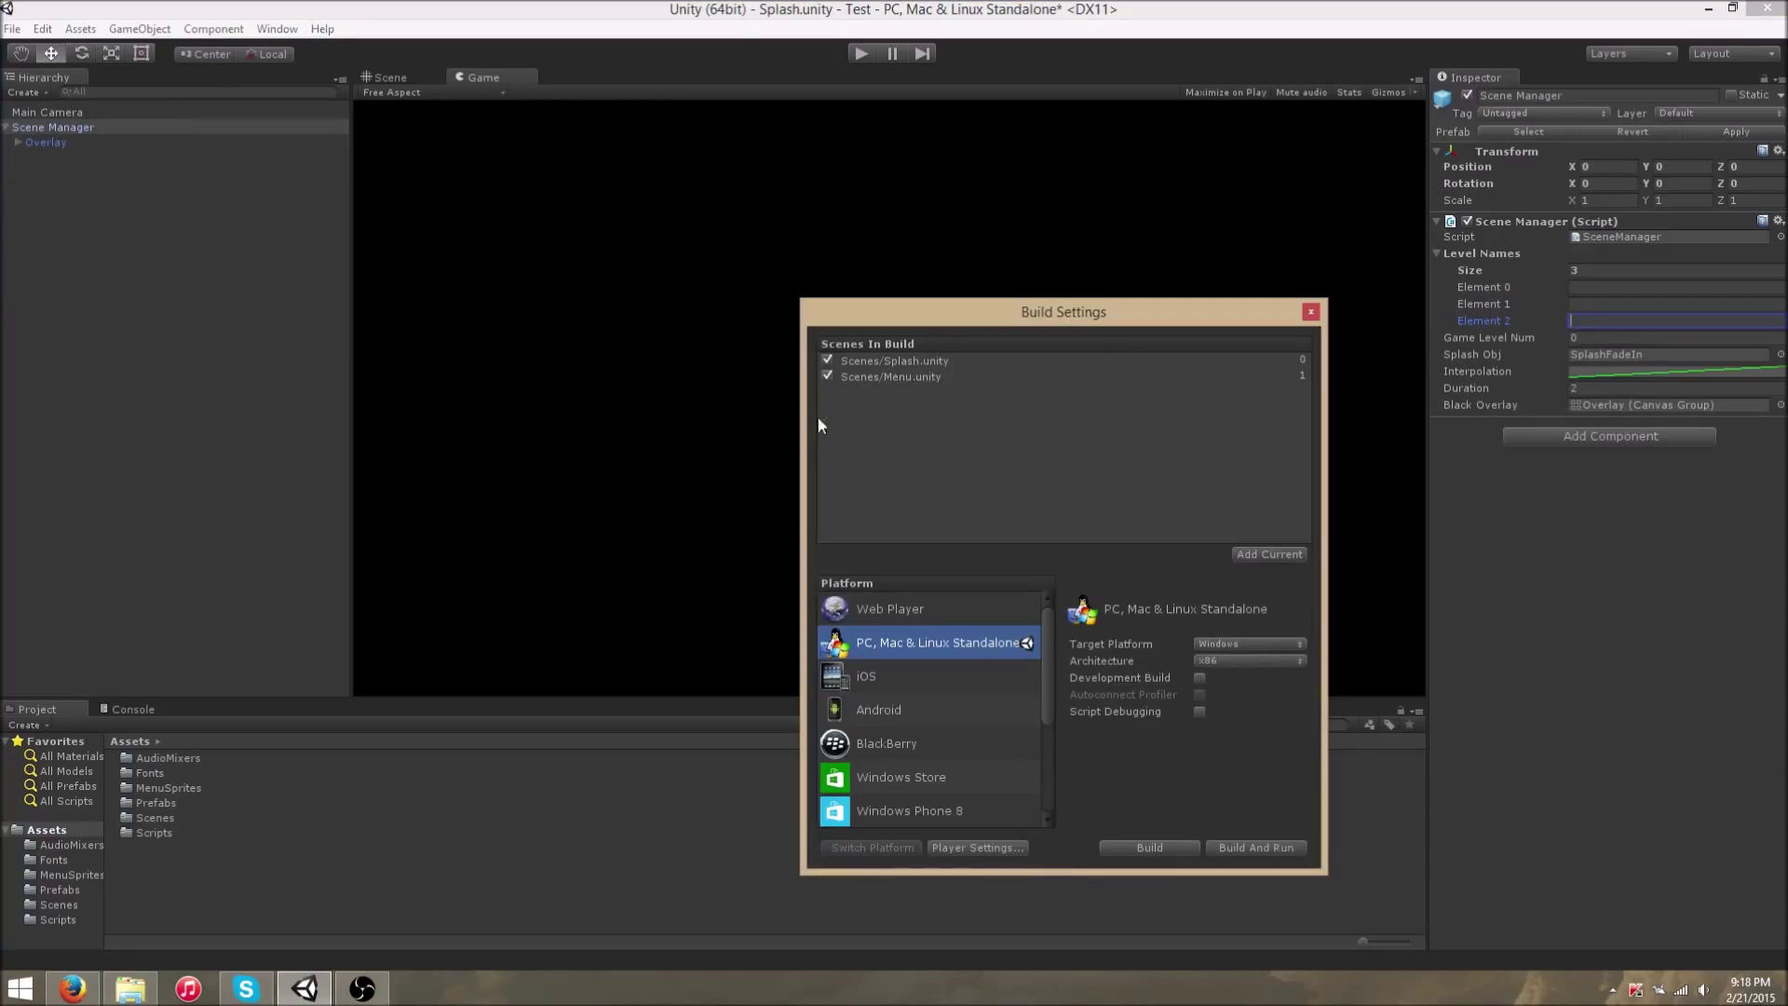
{"action": "left_click", "coordinate": [1311, 311]}
{"action": "left_click", "coordinate": [1596, 270]}
{"action": "type", "text": "0"}
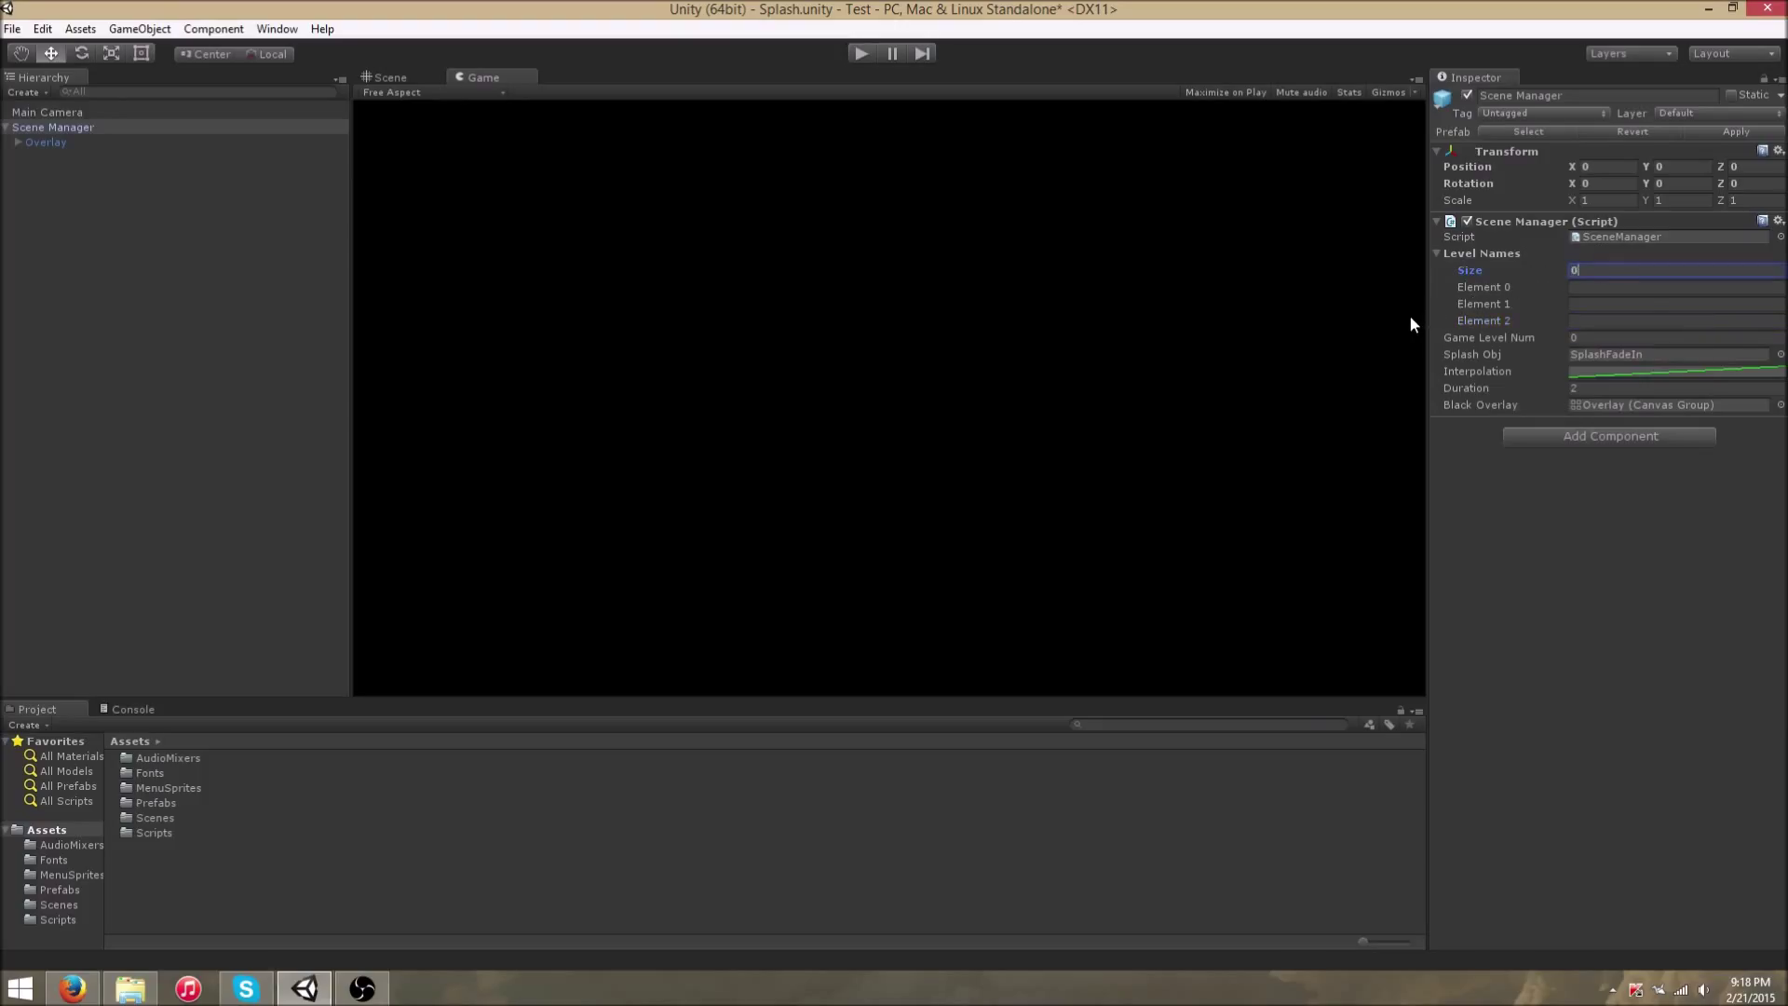
{"action": "key", "text": "Return"}
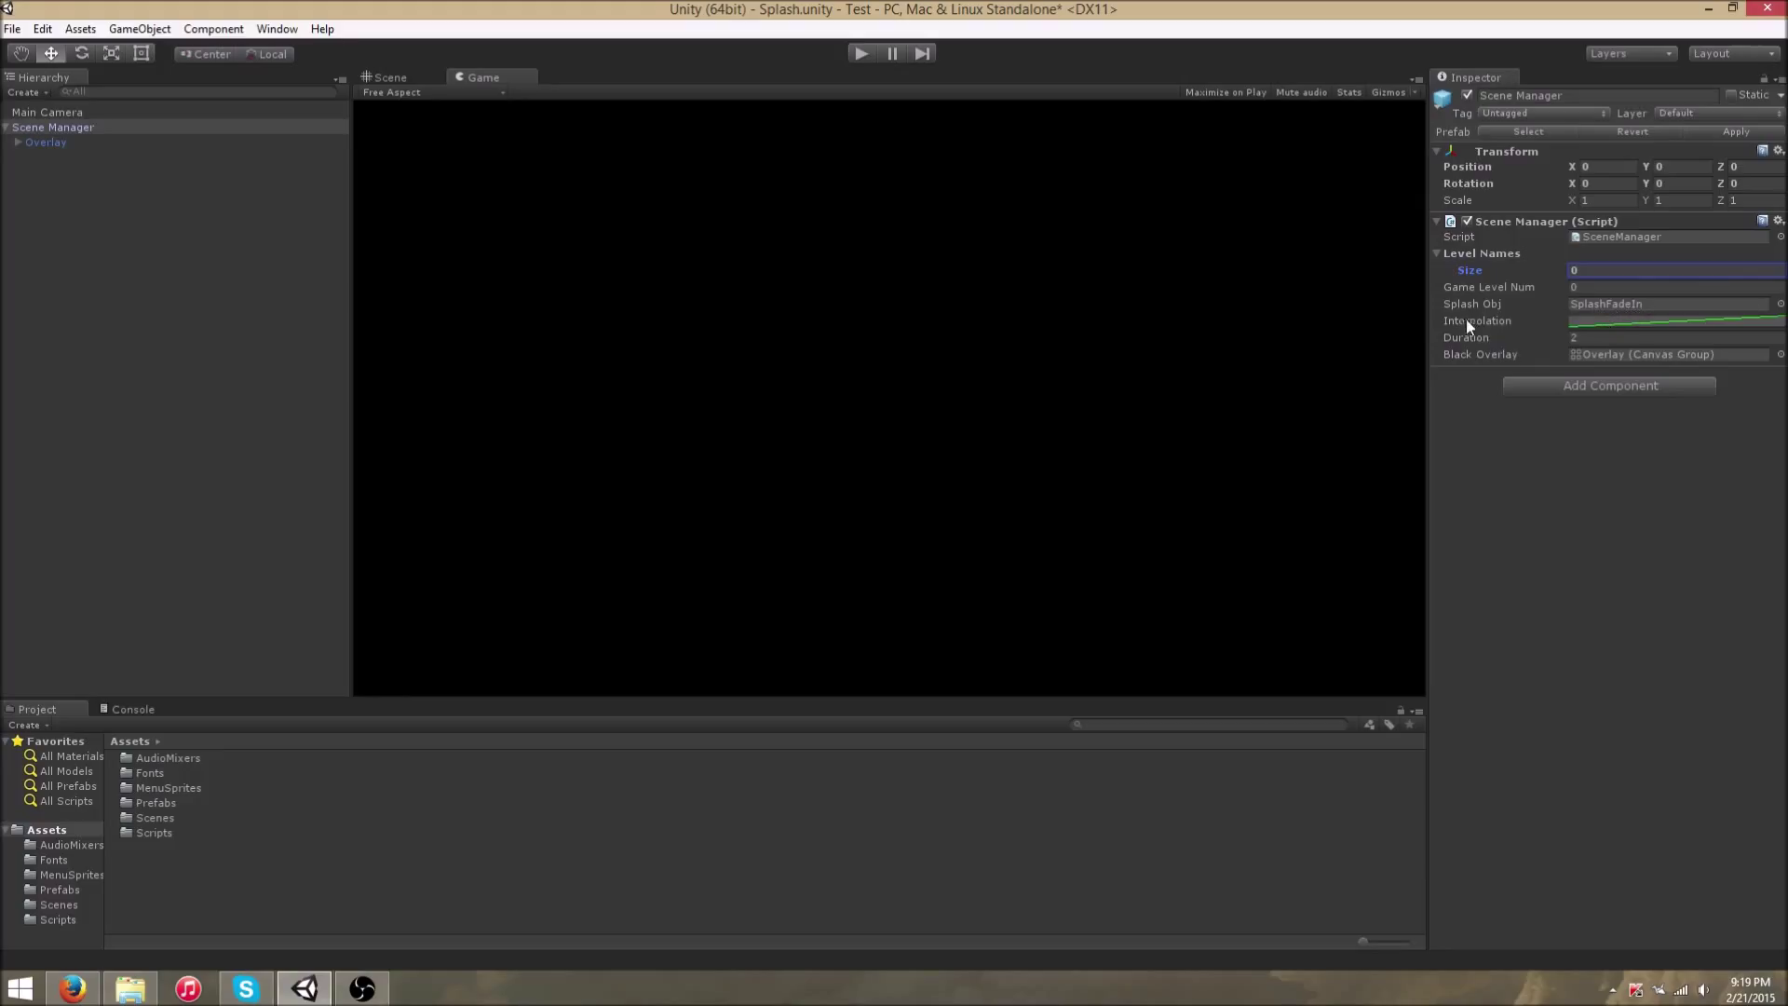
- Ping the Black Overlay object, reselect Scene Manager, and view its linear Interpolation curve
{"action": "left_click", "coordinate": [1583, 355]}
{"action": "left_click", "coordinate": [56, 141]}
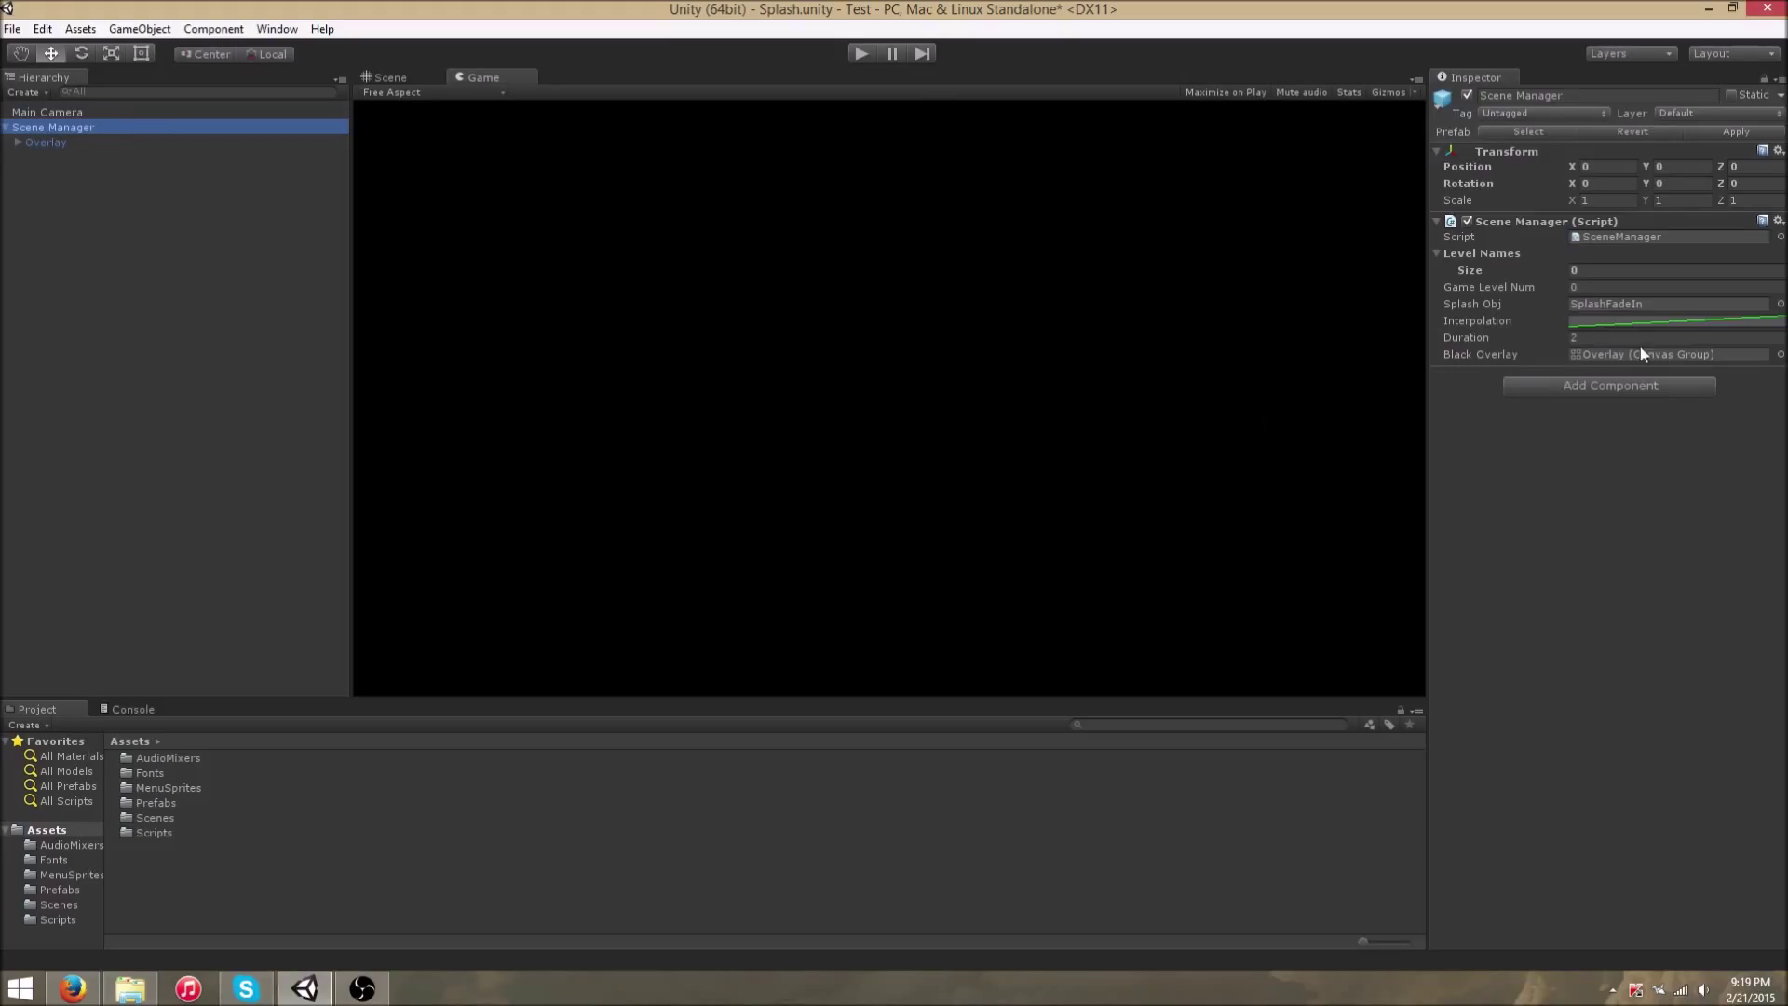
{"action": "left_click", "coordinate": [1557, 339]}
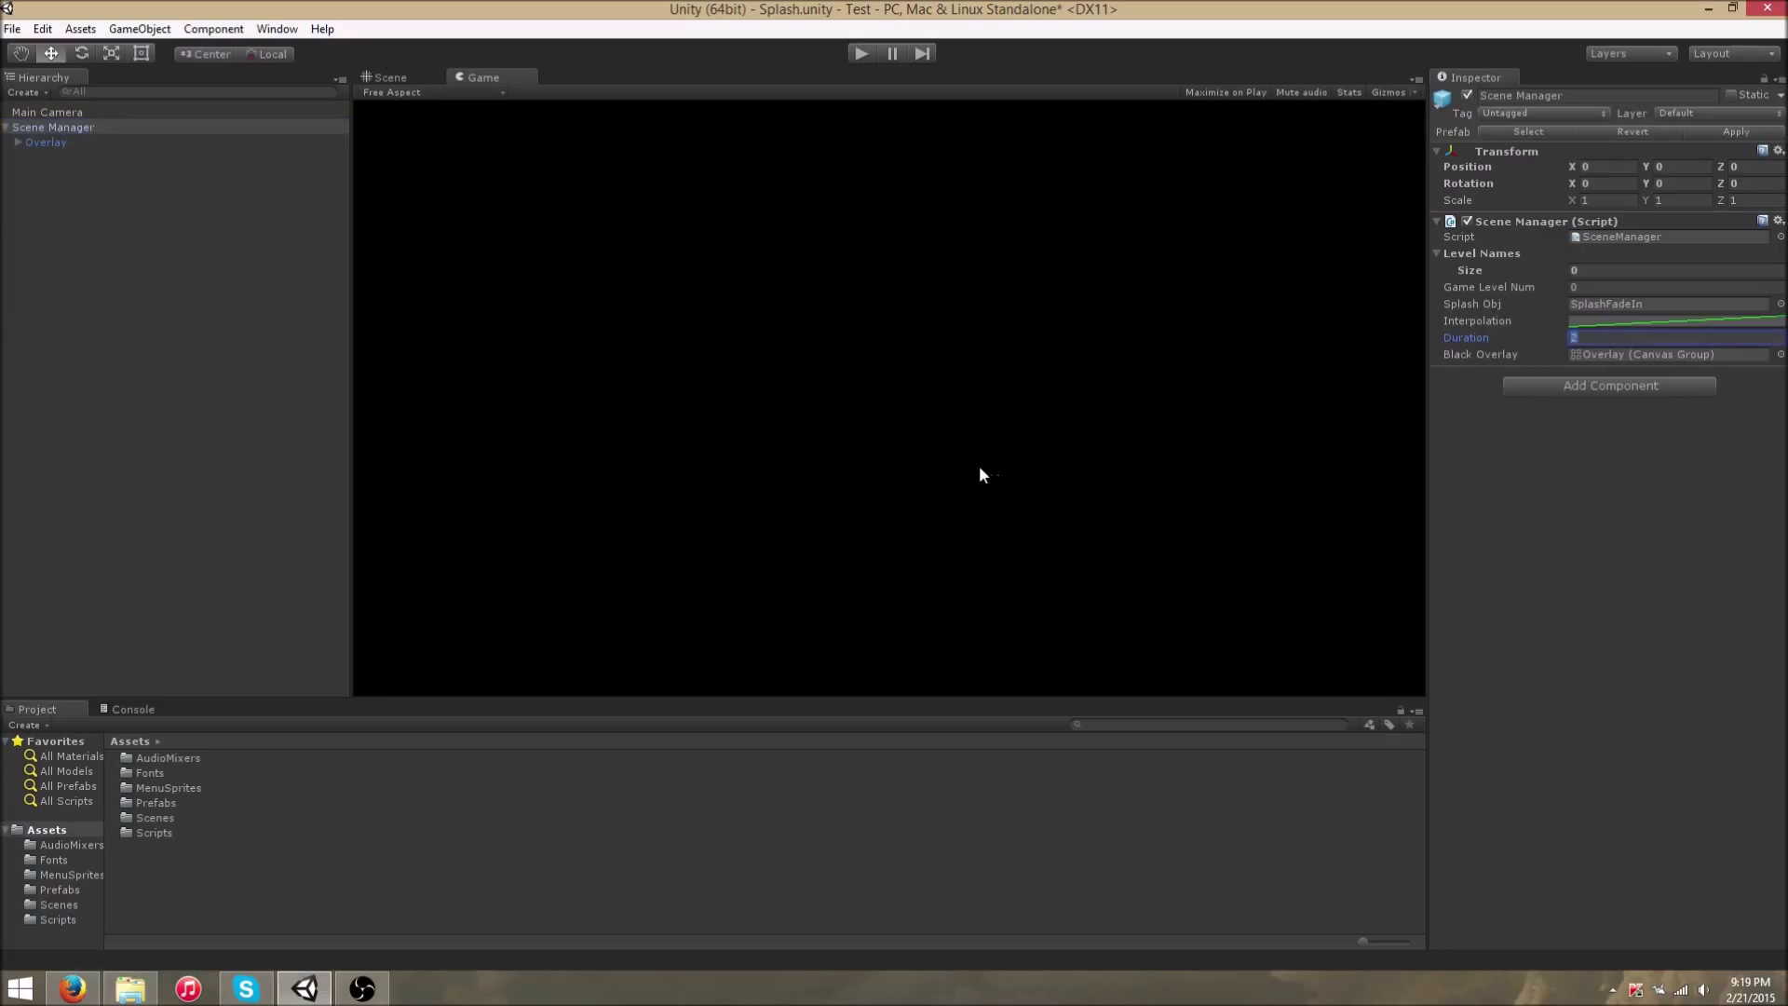
{"action": "left_click", "coordinate": [1596, 318]}
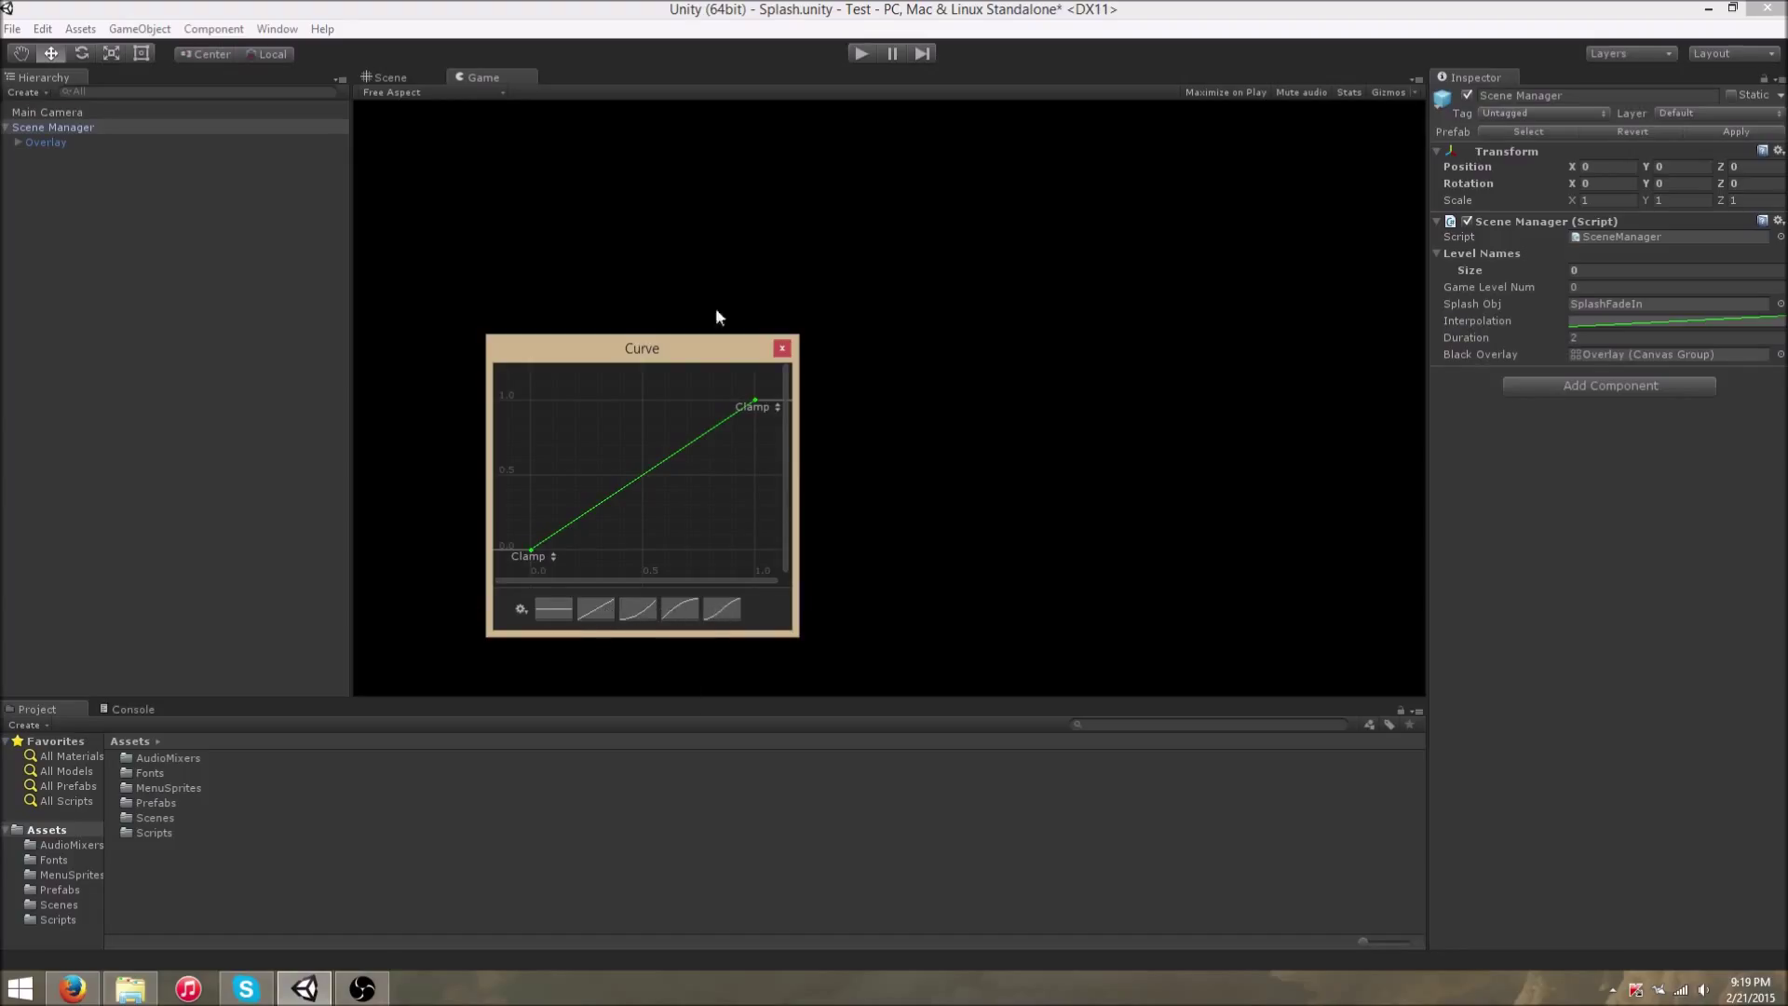
{"action": "left_click", "coordinate": [782, 348]}
- Locate the SplashFadeIn prefab and inspect its ImageToFade child
{"action": "left_click", "coordinate": [1641, 306]}
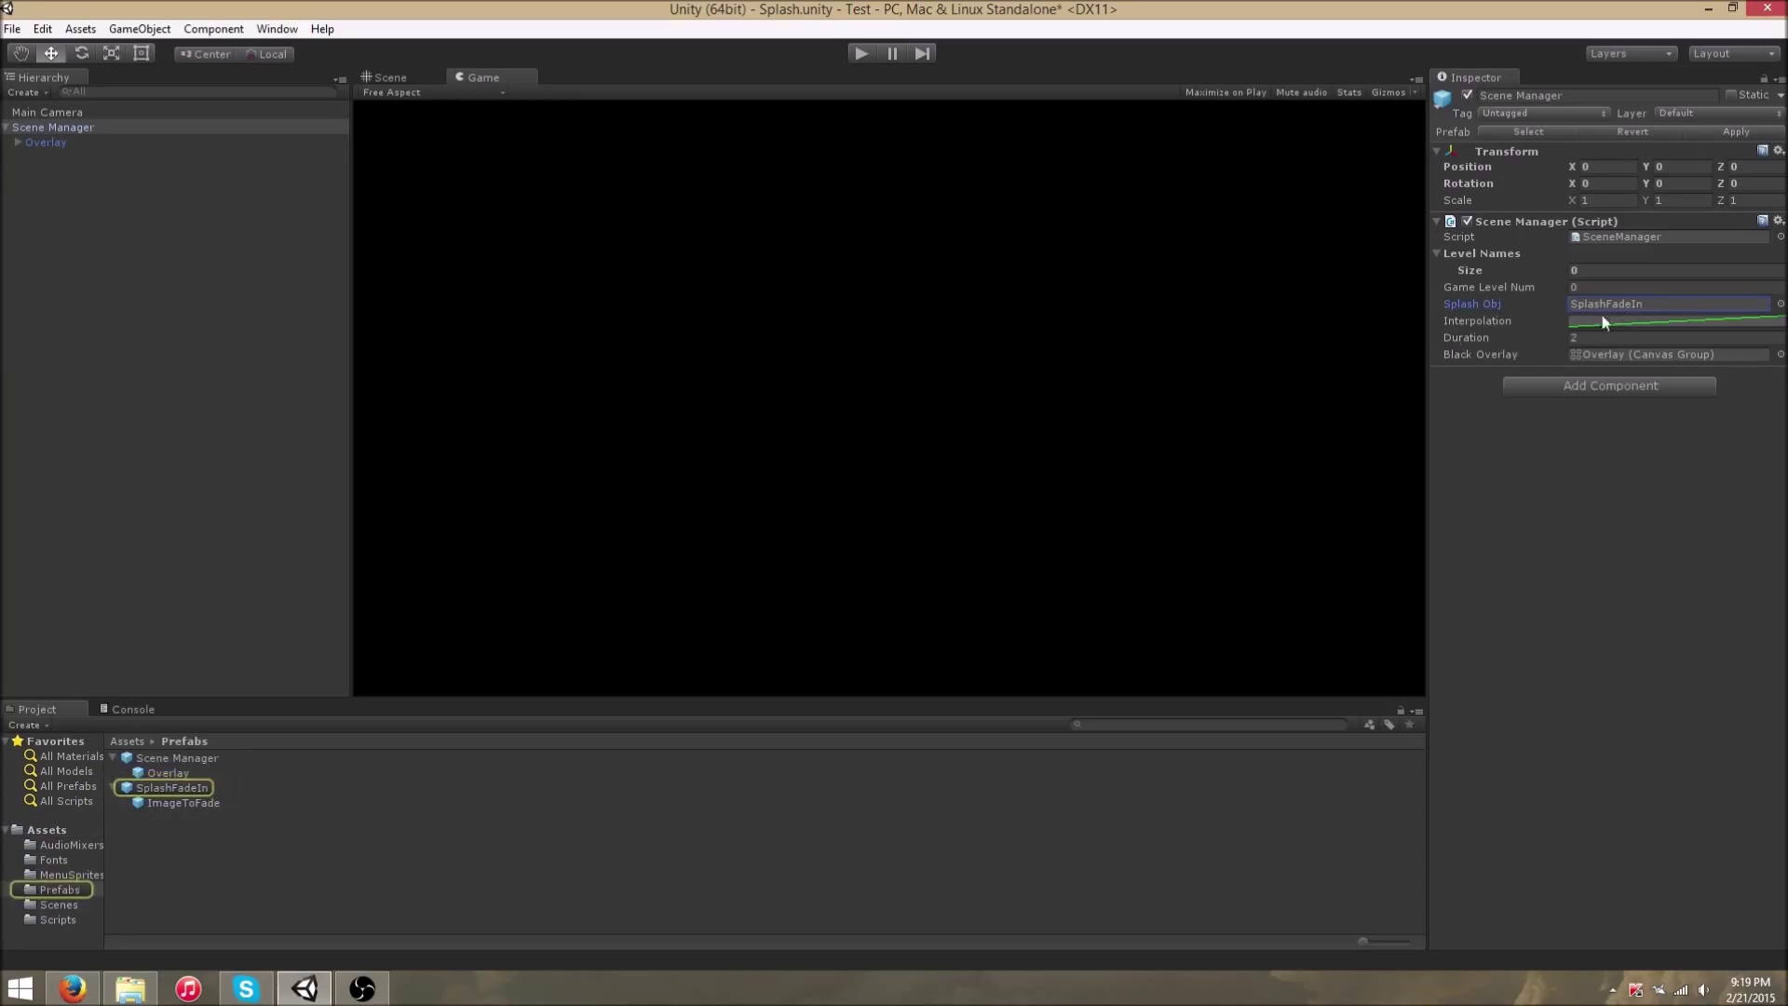
{"action": "left_click", "coordinate": [181, 790]}
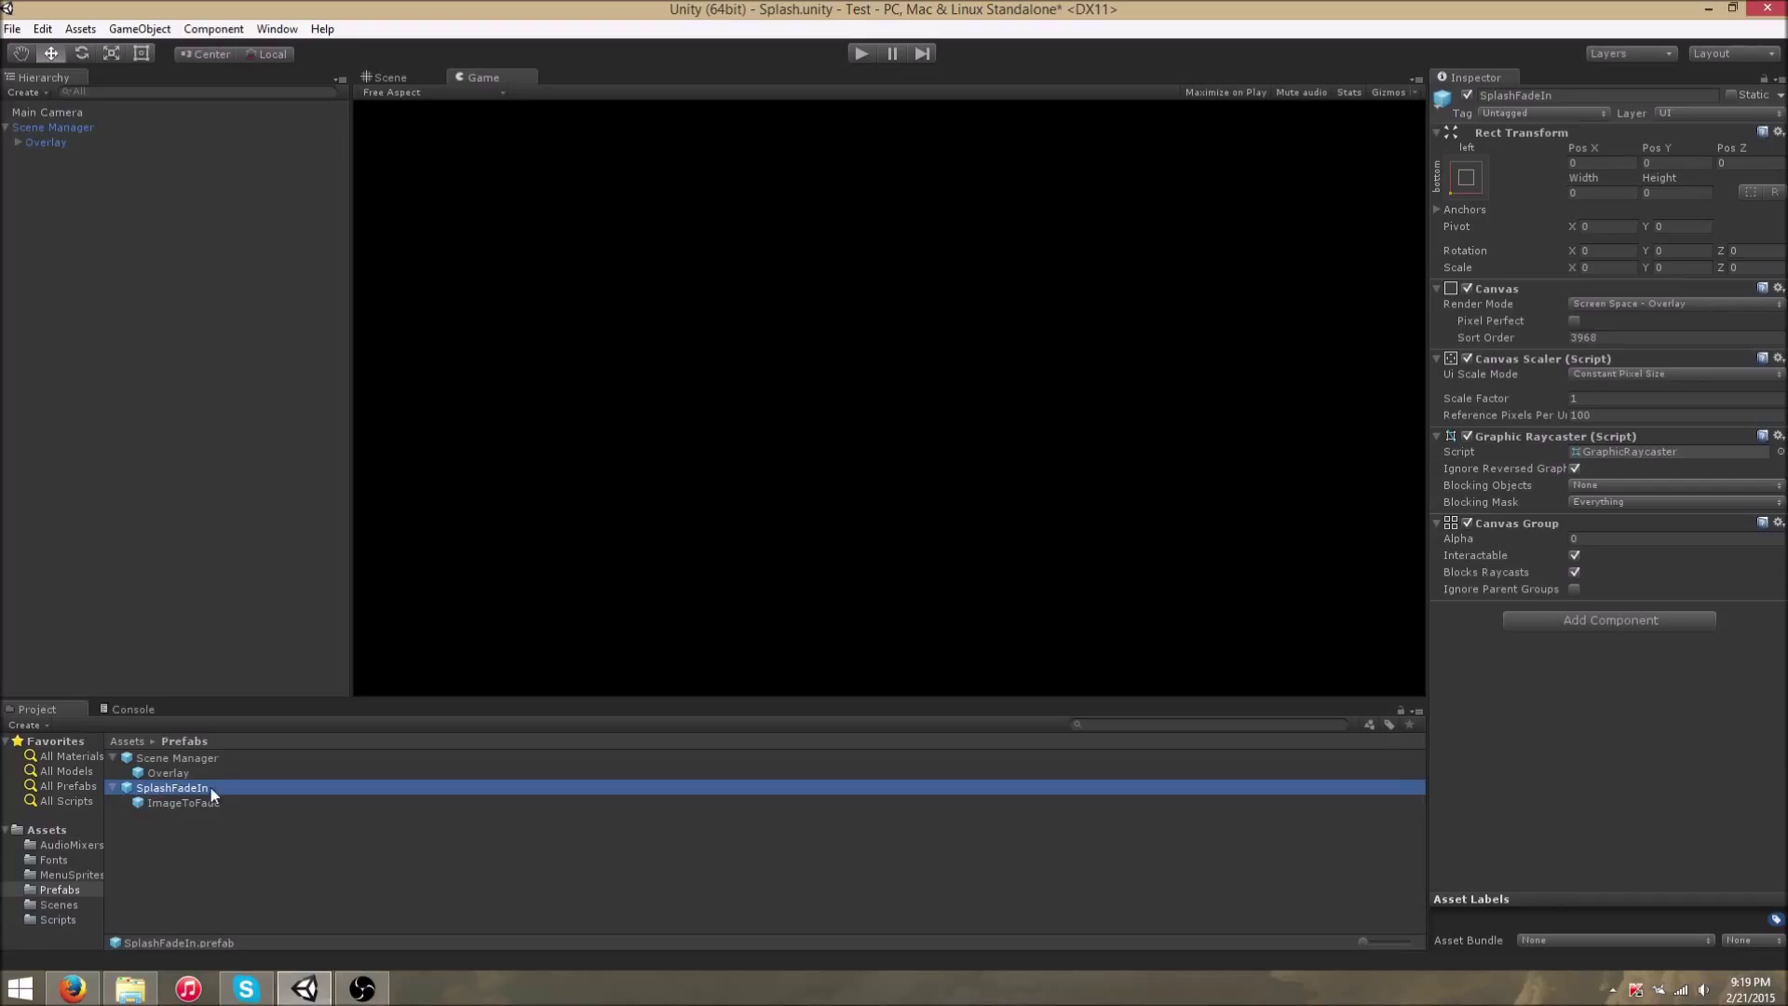
{"action": "left_click", "coordinate": [160, 803]}
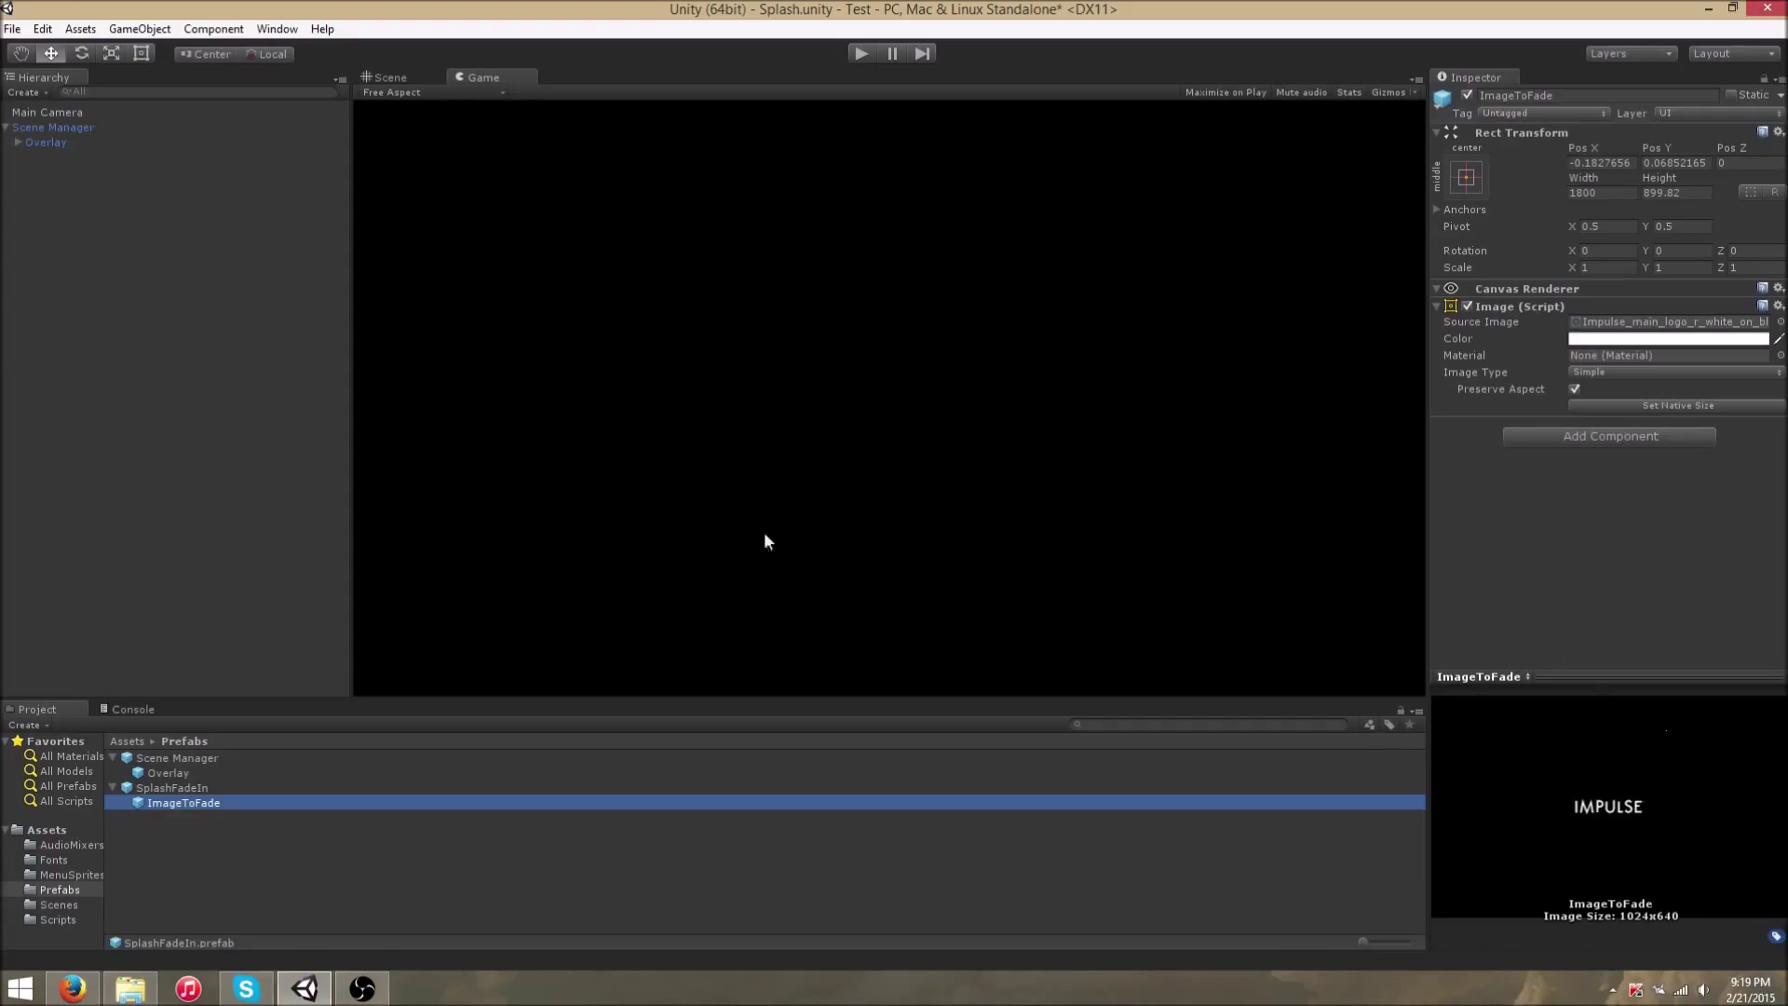
{"action": "left_click", "coordinate": [78, 128]}
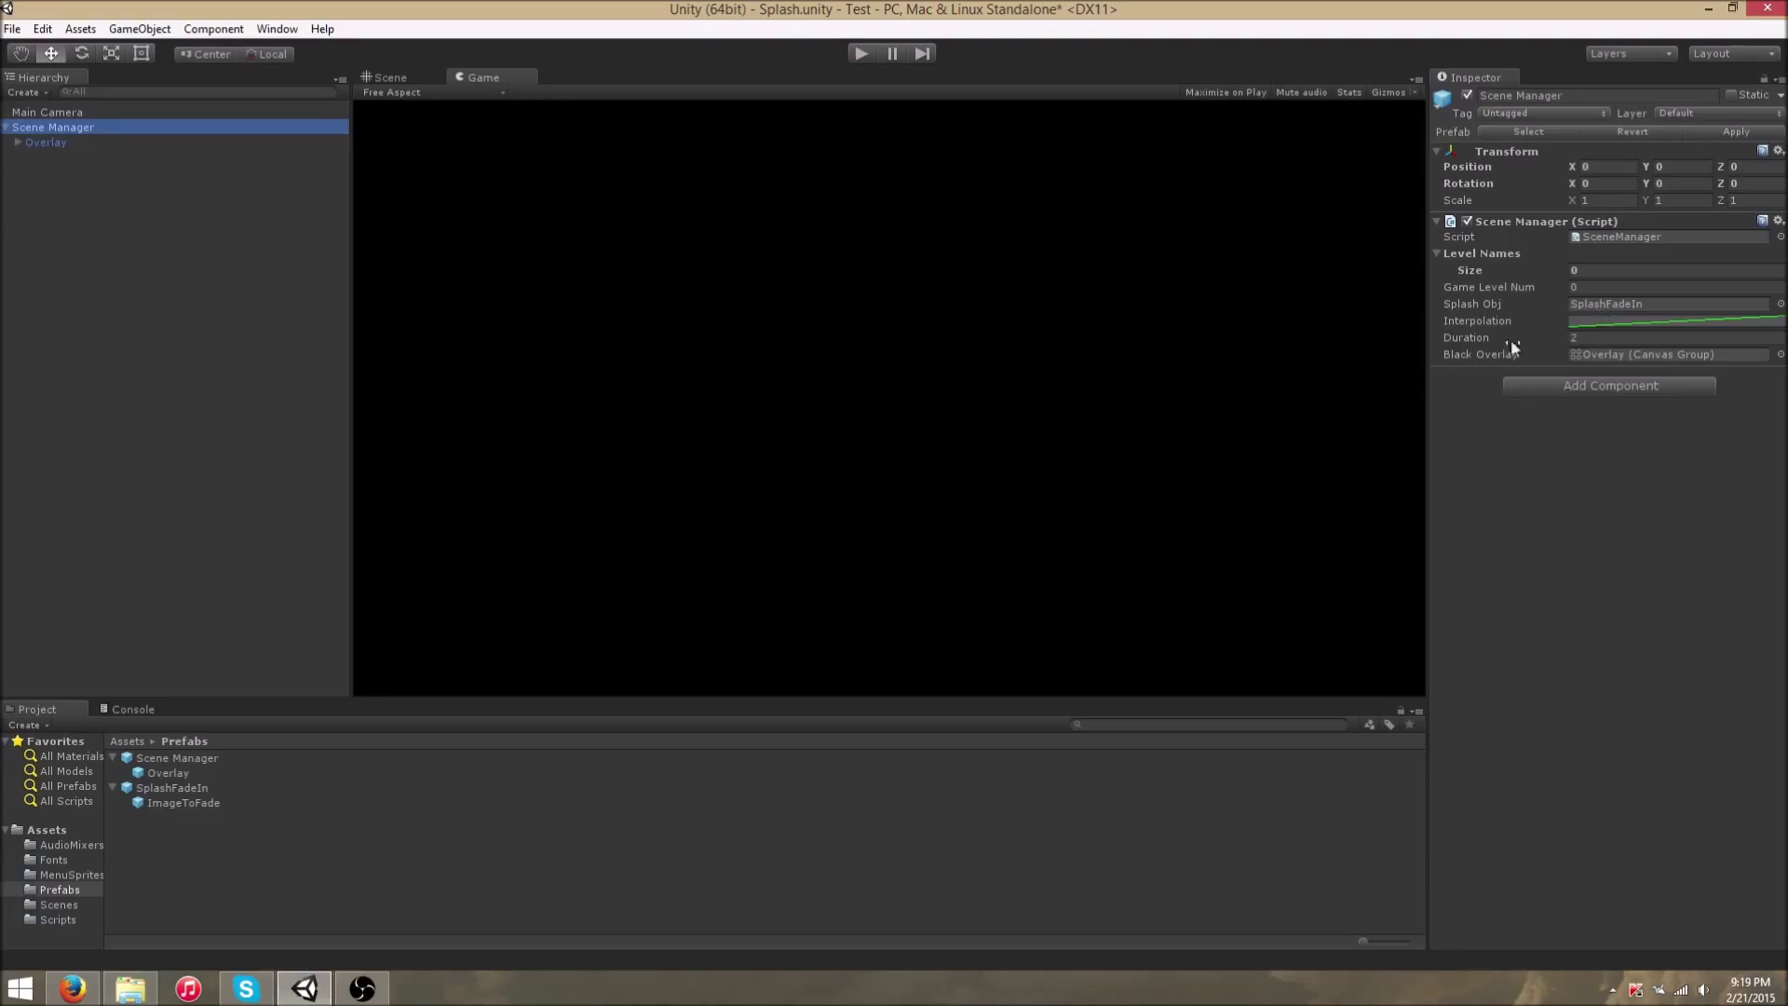
- Assign SplashFadeIn to Scene Manager's Splash Obj field and test the splash in Play mode
{"action": "left_click_drag", "start_coordinate": [164, 791], "coordinate": [1604, 310]}
{"action": "left_click", "coordinate": [233, 805]}
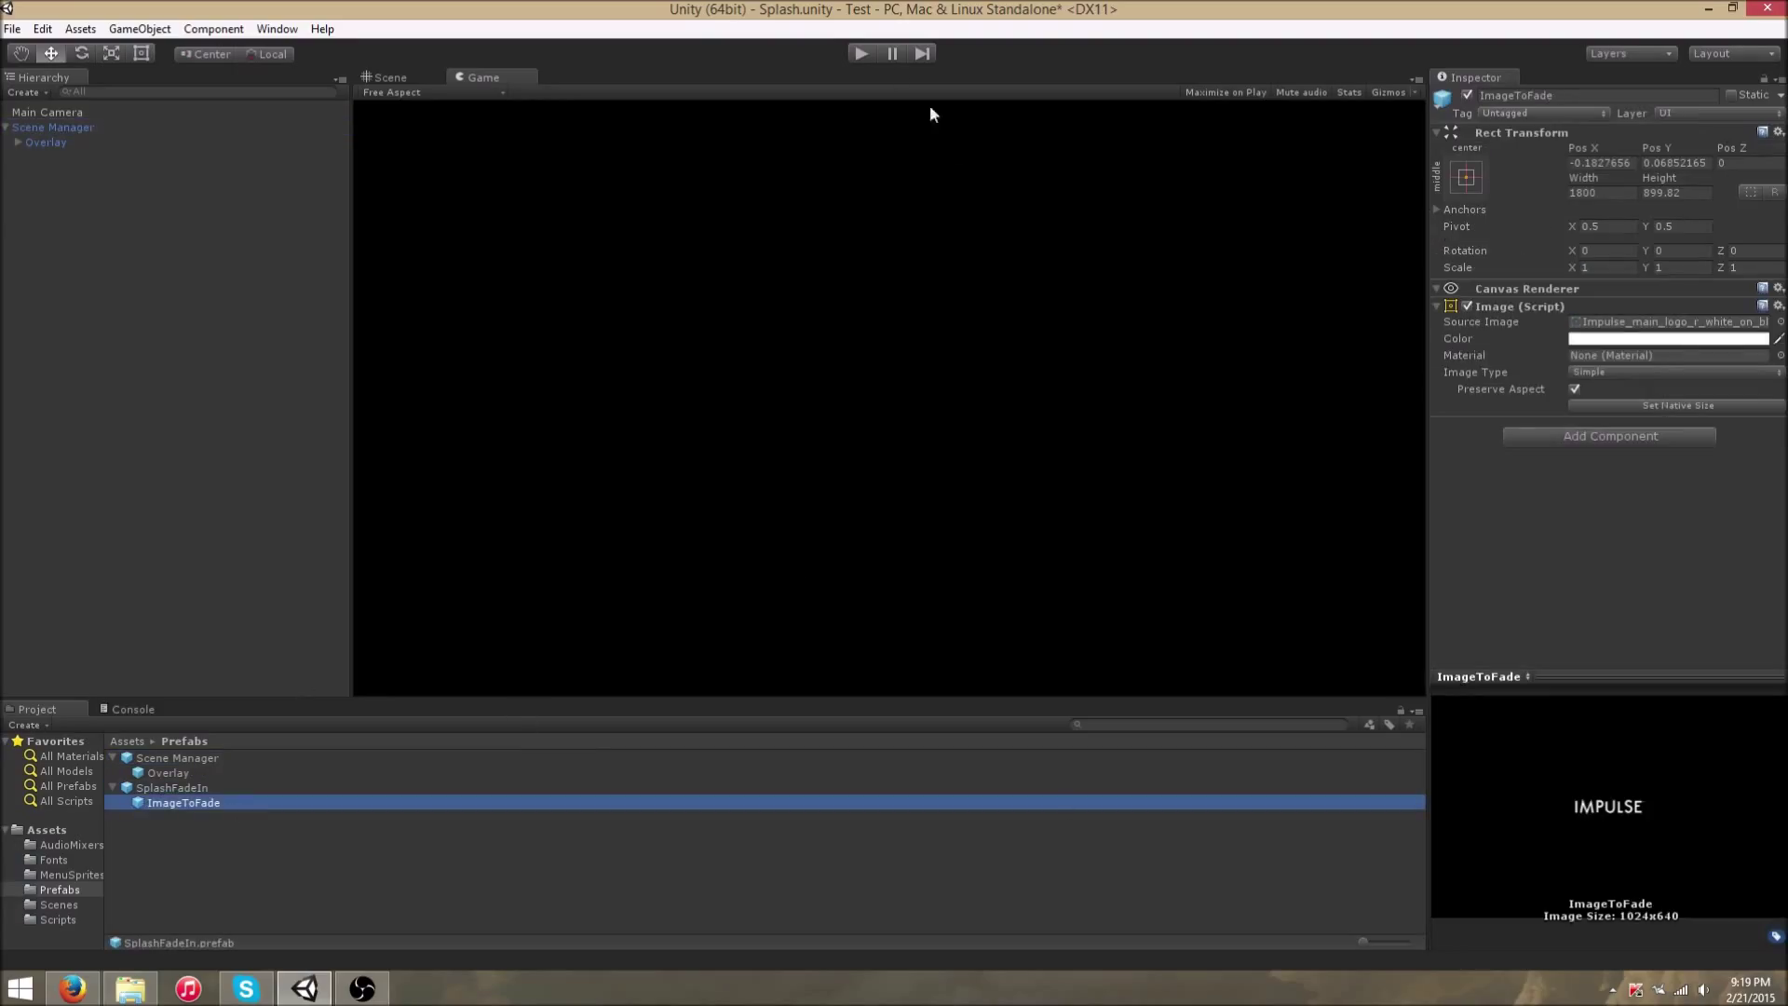
{"action": "left_click", "coordinate": [862, 54]}
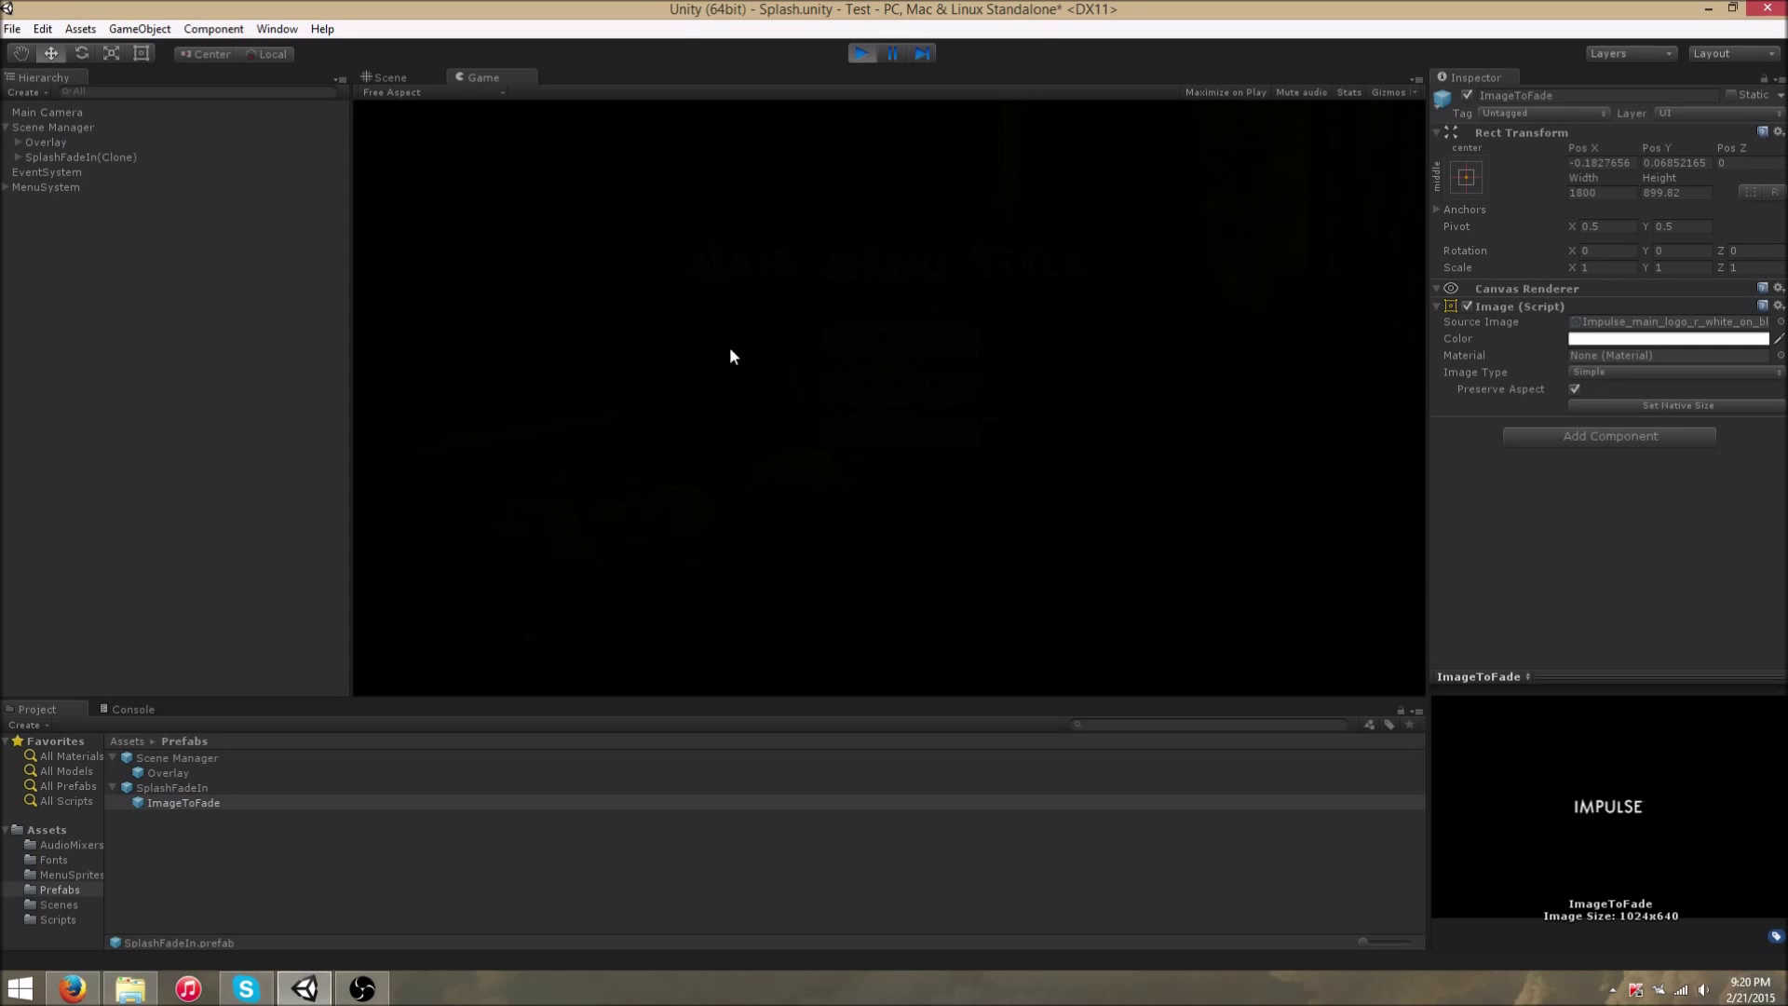
- Stop Play mode and set the Scene Manager's Splash Obj to None
{"action": "left_click", "coordinate": [862, 53]}
{"action": "left_click", "coordinate": [59, 129]}
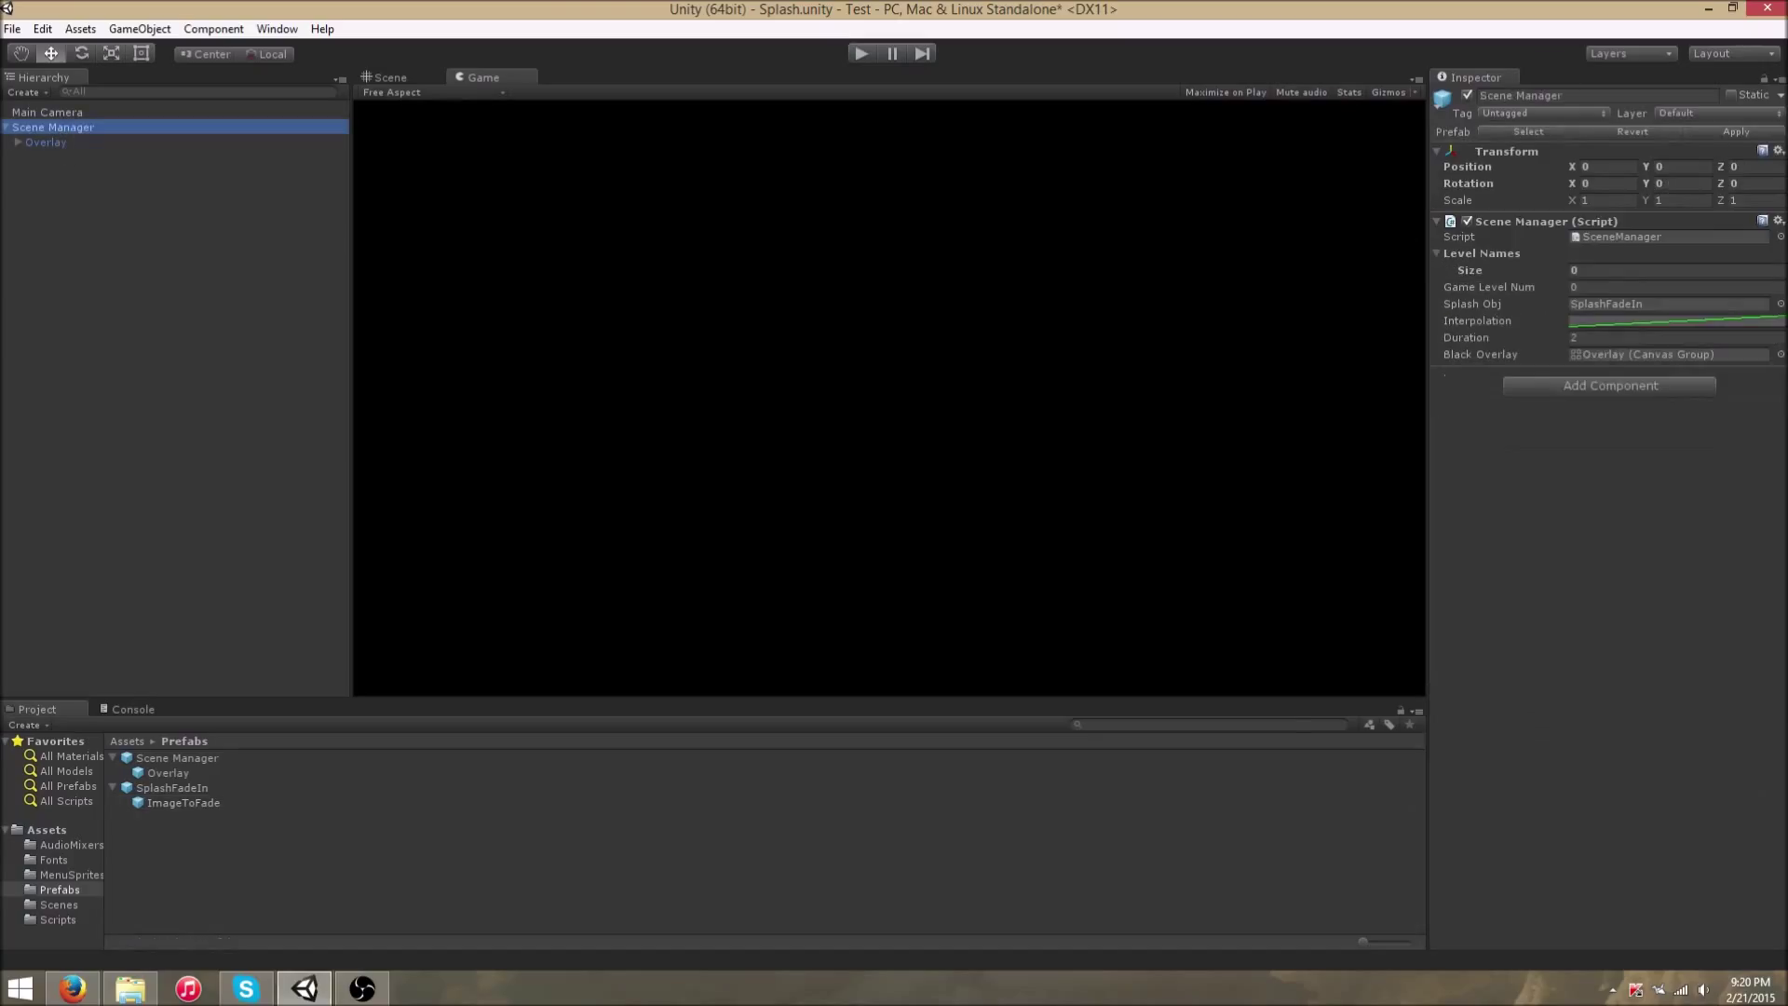
{"action": "left_click", "coordinate": [1780, 304]}
{"action": "left_click", "coordinate": [456, 210]}
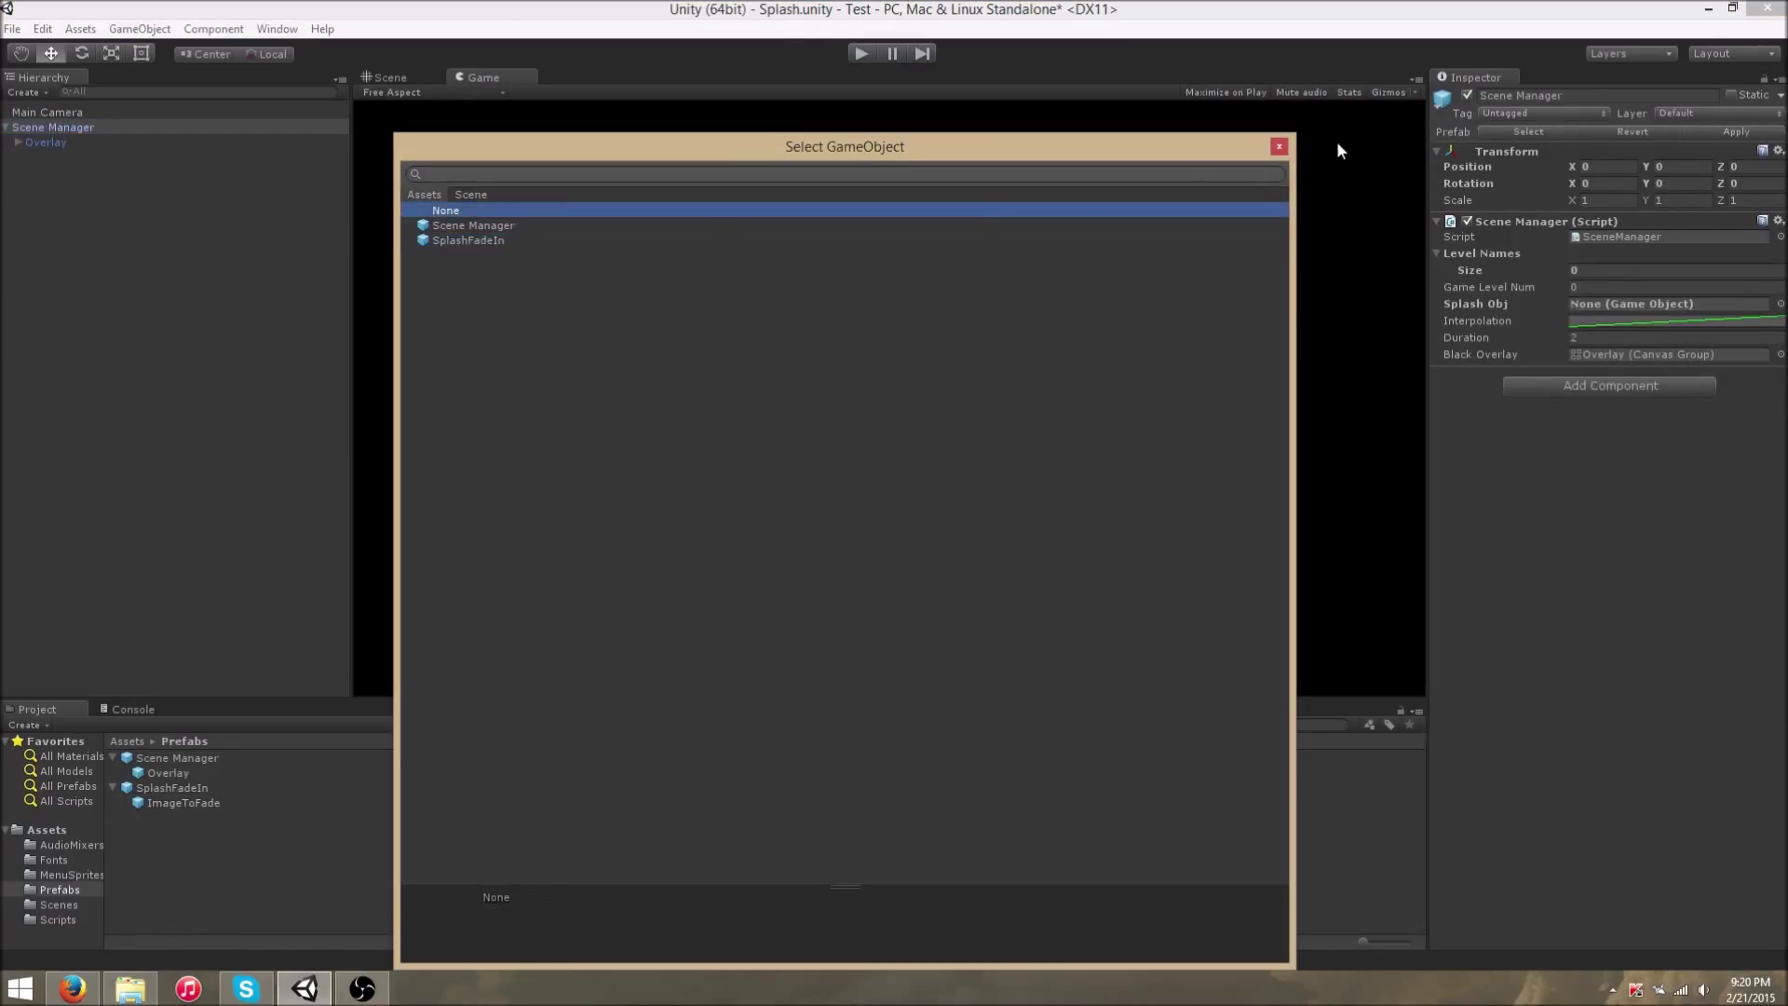
{"action": "left_click", "coordinate": [1279, 147]}
- Enter 0 in the Duration field and run Play mode twice to test without the splash
{"action": "left_click", "coordinate": [1576, 336]}
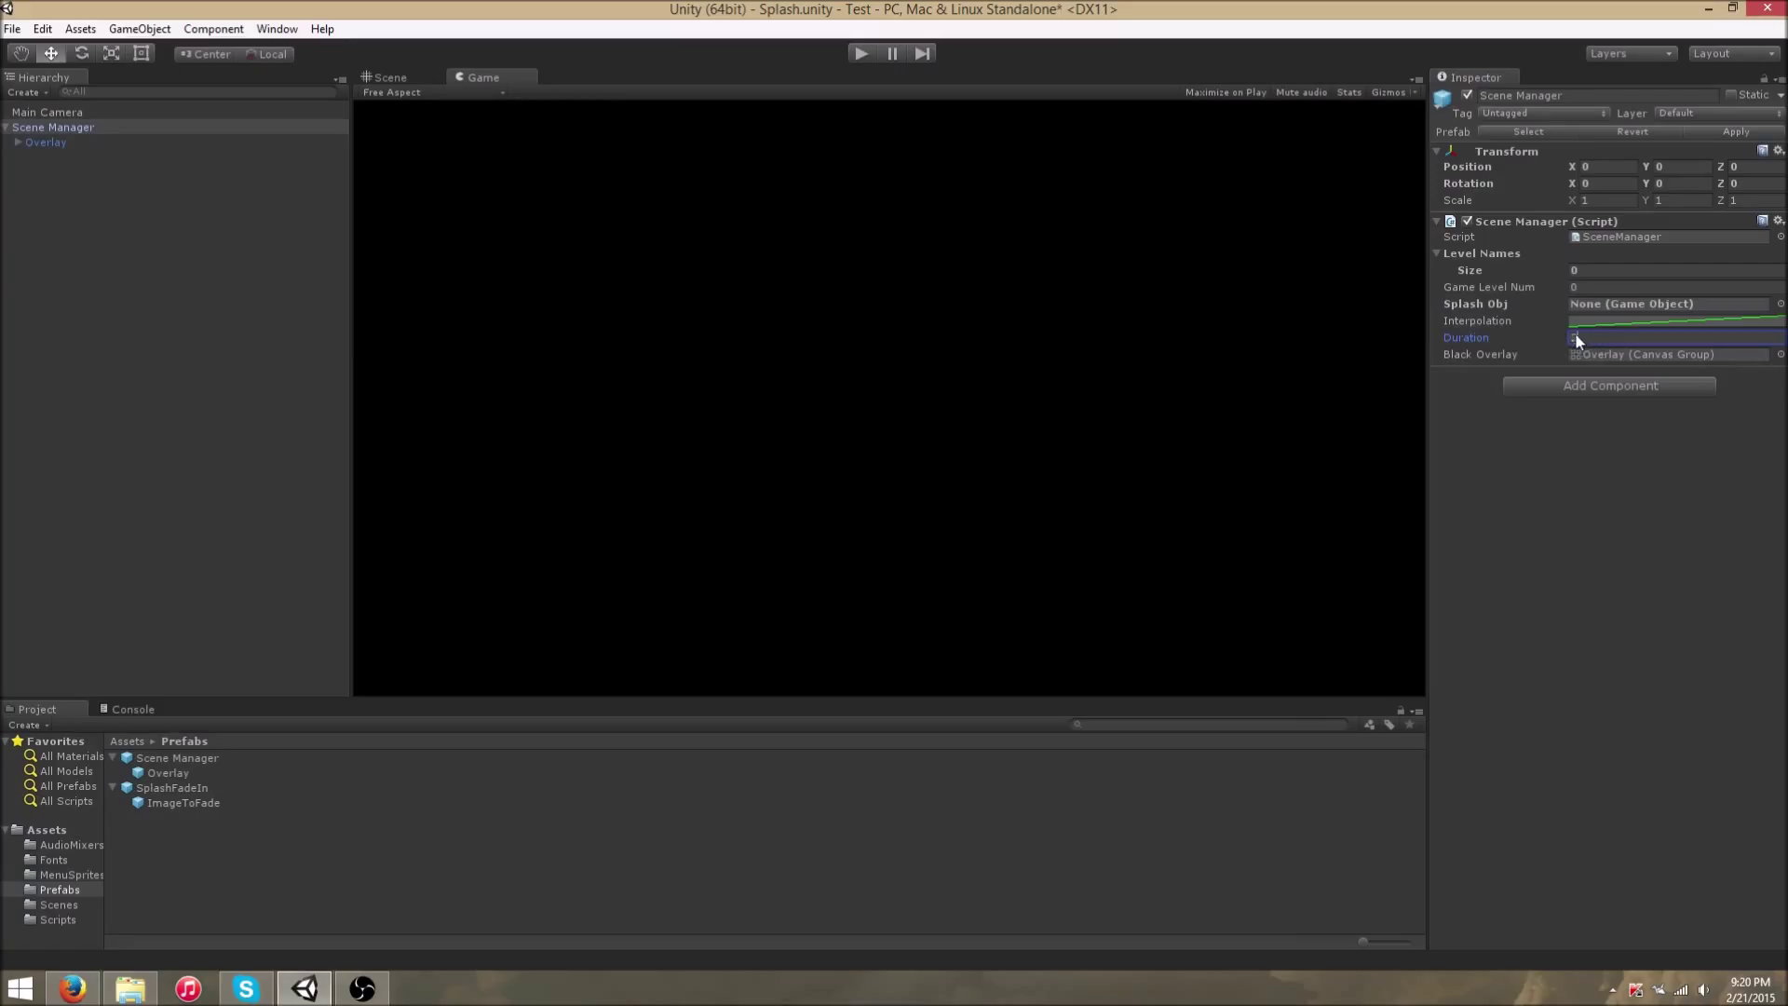
{"action": "type", "text": "0"}
{"action": "left_click", "coordinate": [861, 54]}
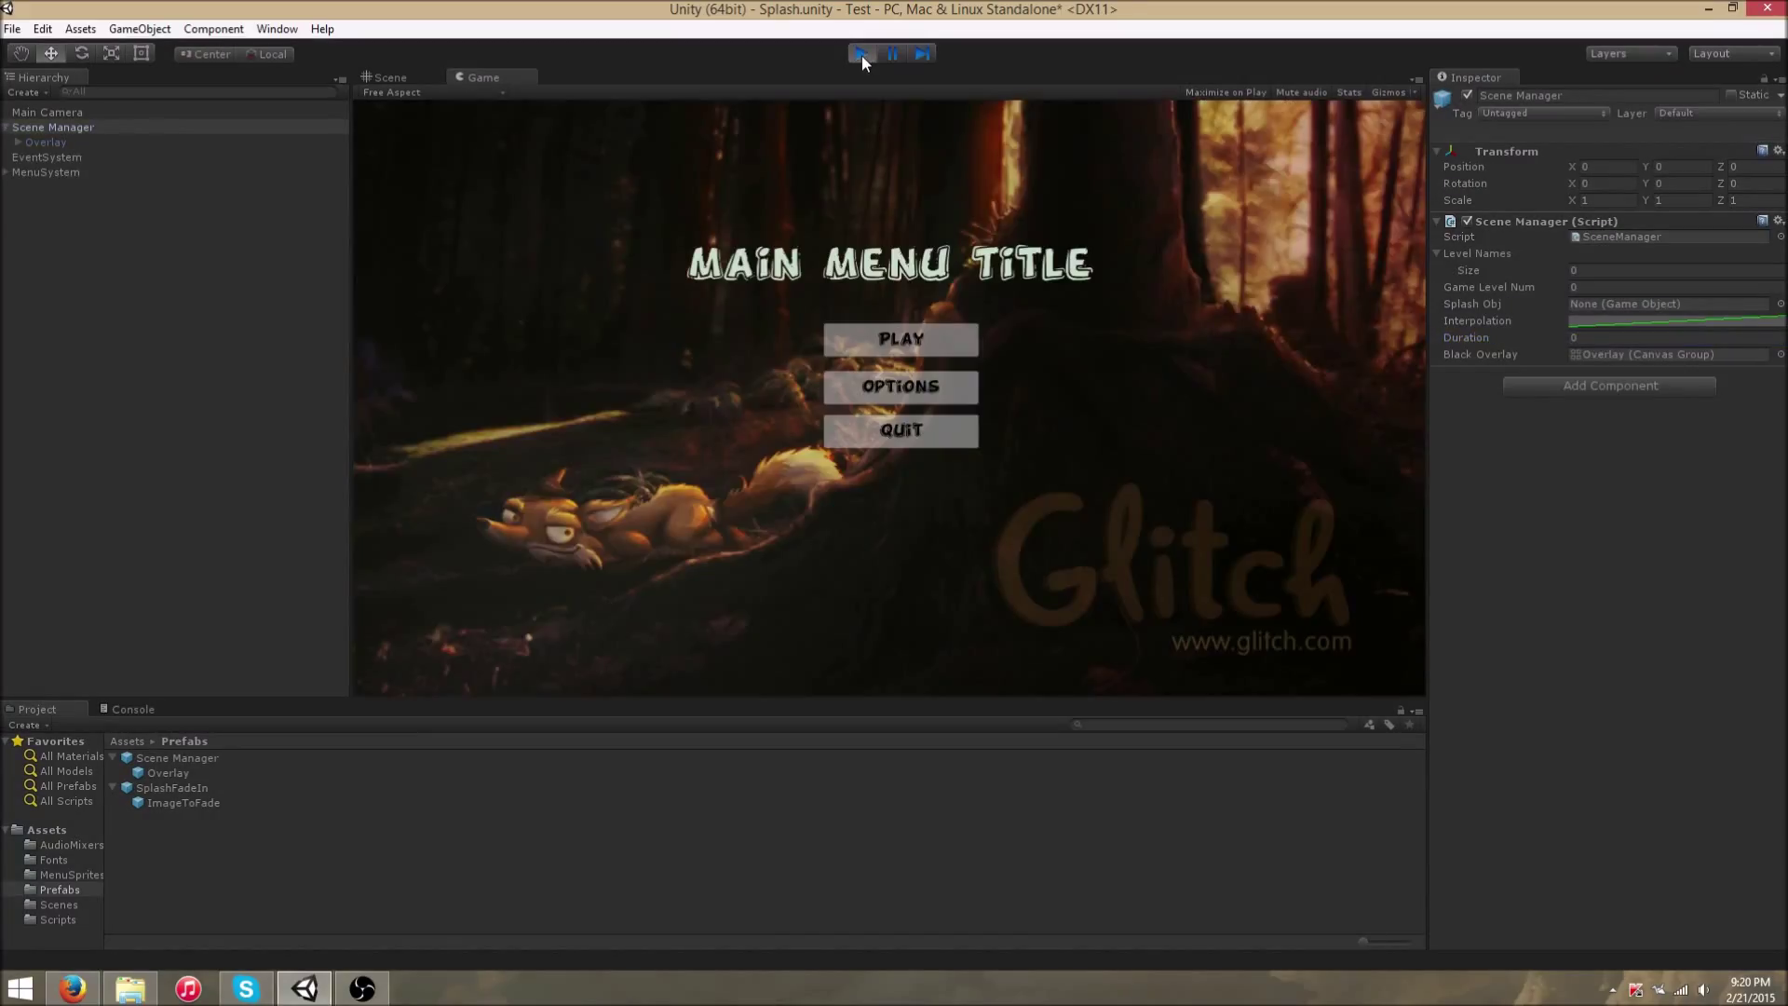
{"action": "left_click", "coordinate": [863, 56]}
{"action": "left_click", "coordinate": [1576, 338]}
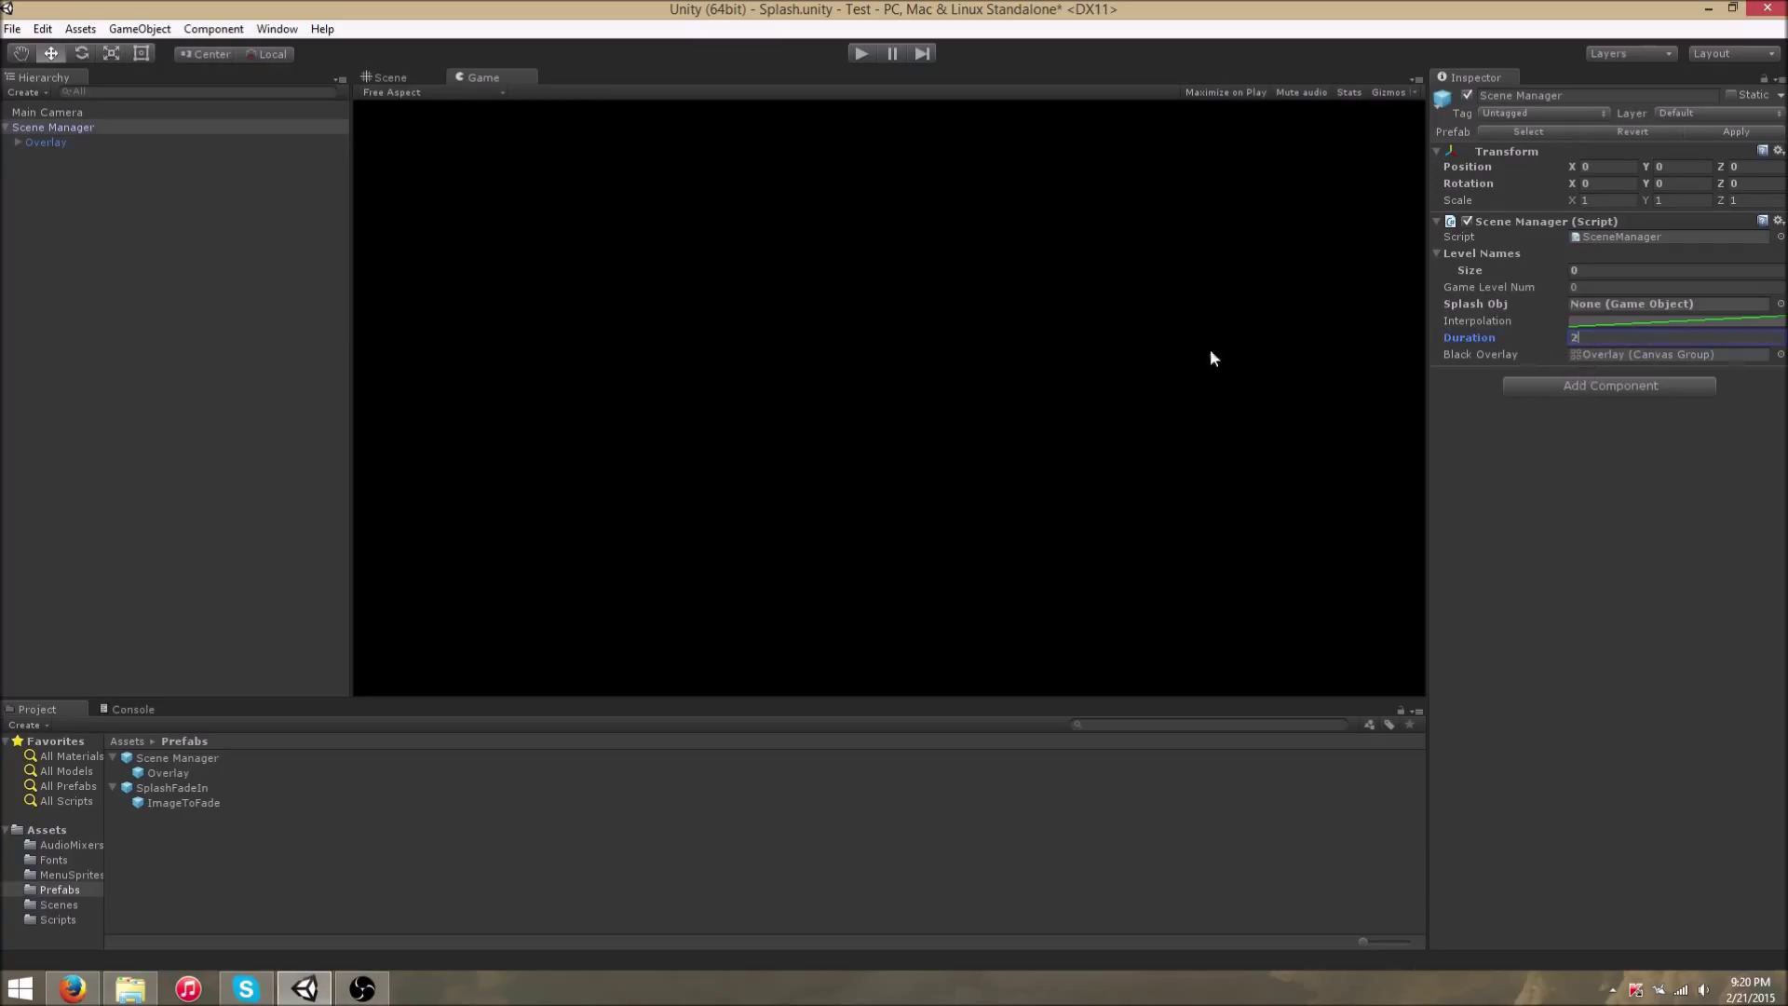
{"action": "left_click", "coordinate": [869, 54]}
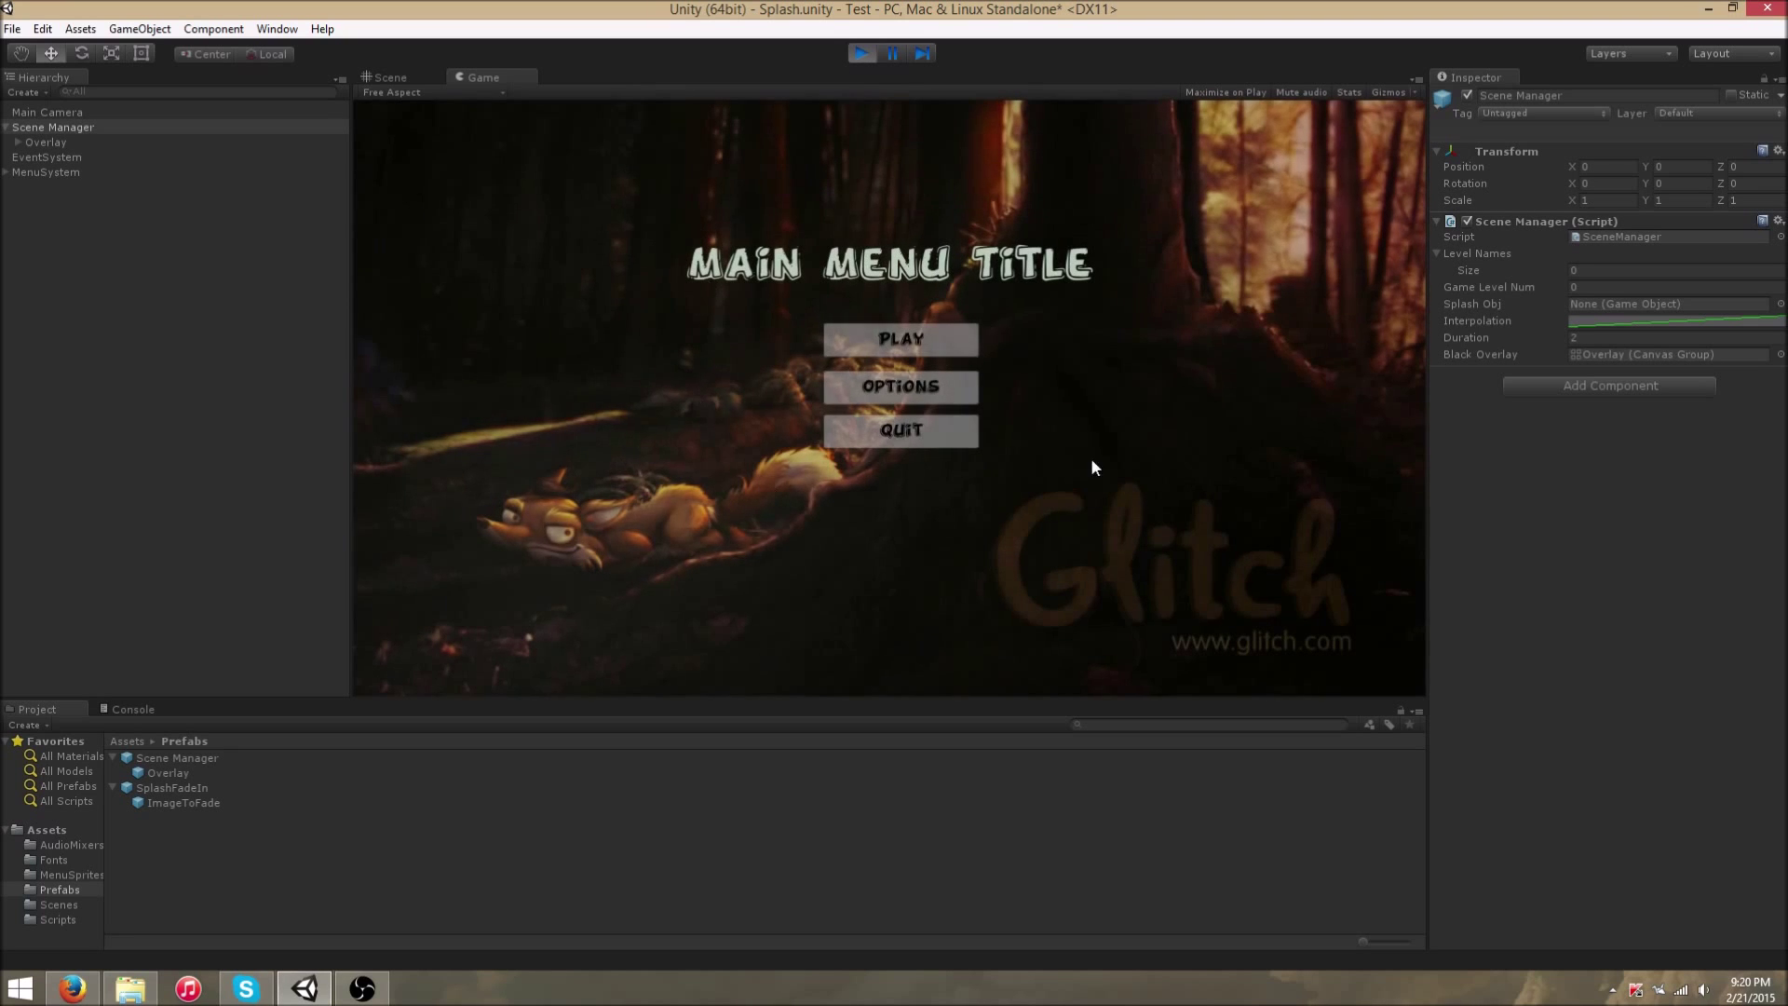
{"action": "left_click", "coordinate": [859, 53]}
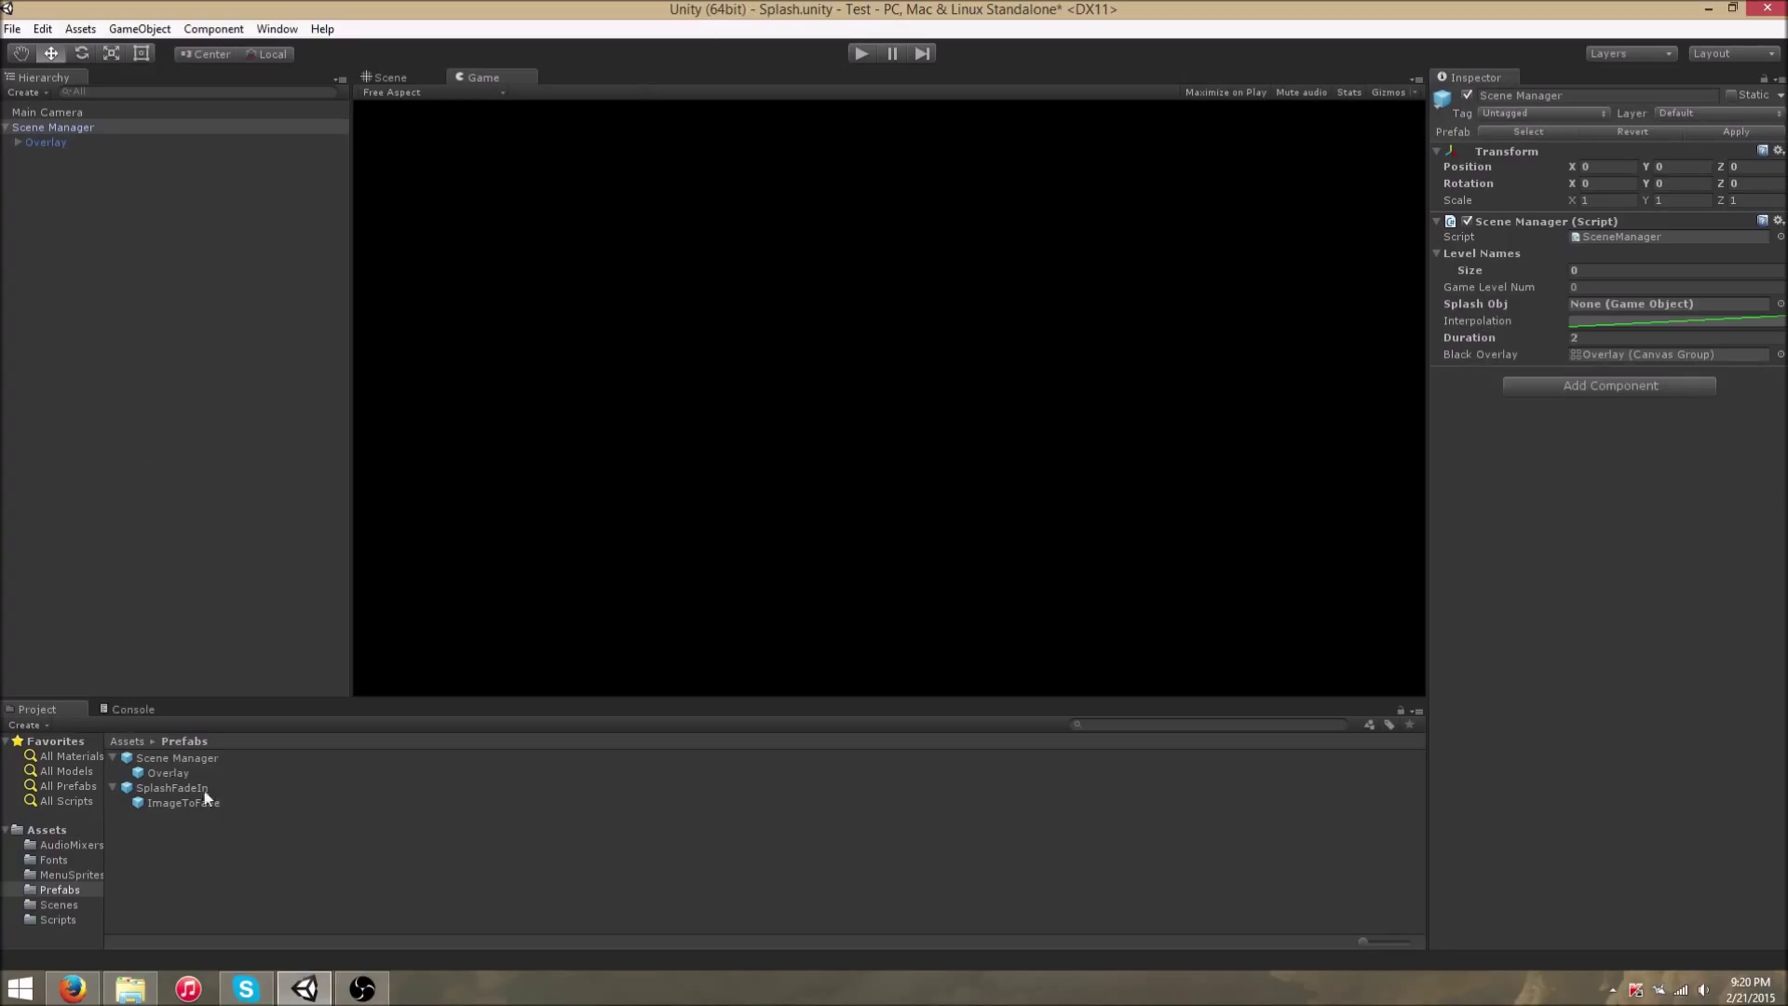
- Inspect and collapse the Scene Manager and SplashFadeIn prefabs, then return to the Assets folder
{"action": "left_click", "coordinate": [155, 757]}
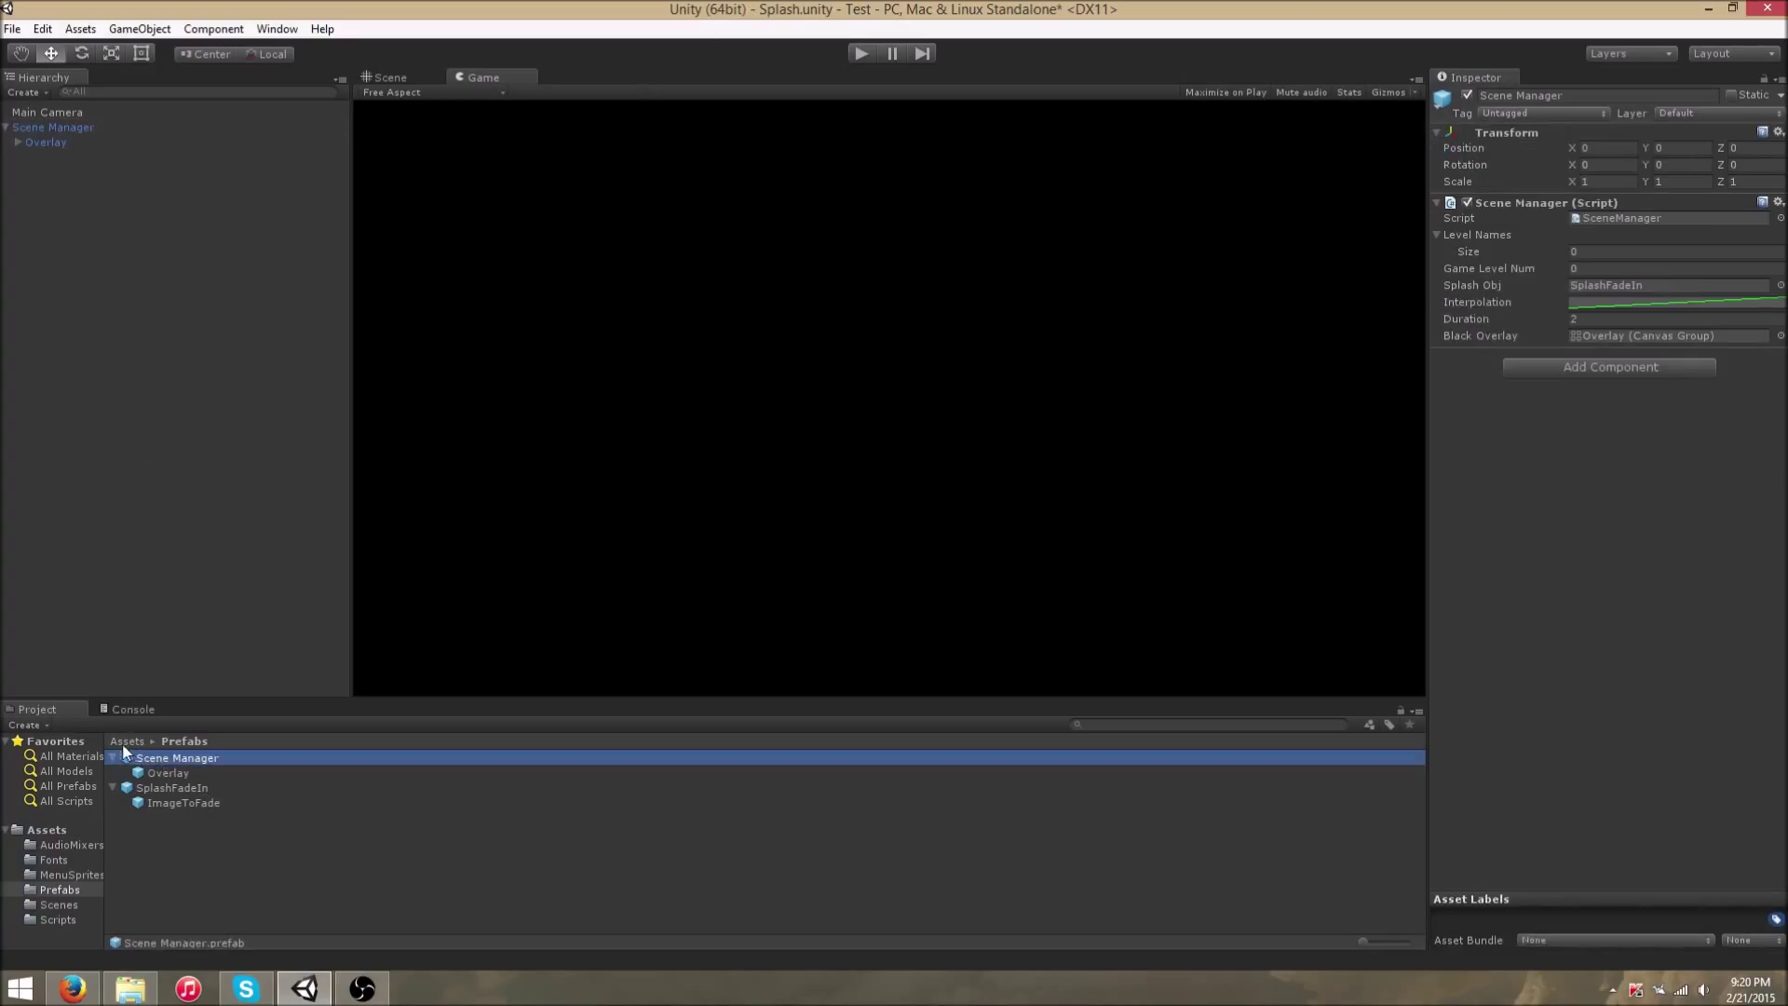
{"action": "left_click", "coordinate": [176, 788]}
{"action": "left_click", "coordinate": [169, 758]}
{"action": "left_click", "coordinate": [113, 759]}
{"action": "left_click", "coordinate": [112, 773]}
{"action": "left_click", "coordinate": [39, 127]}
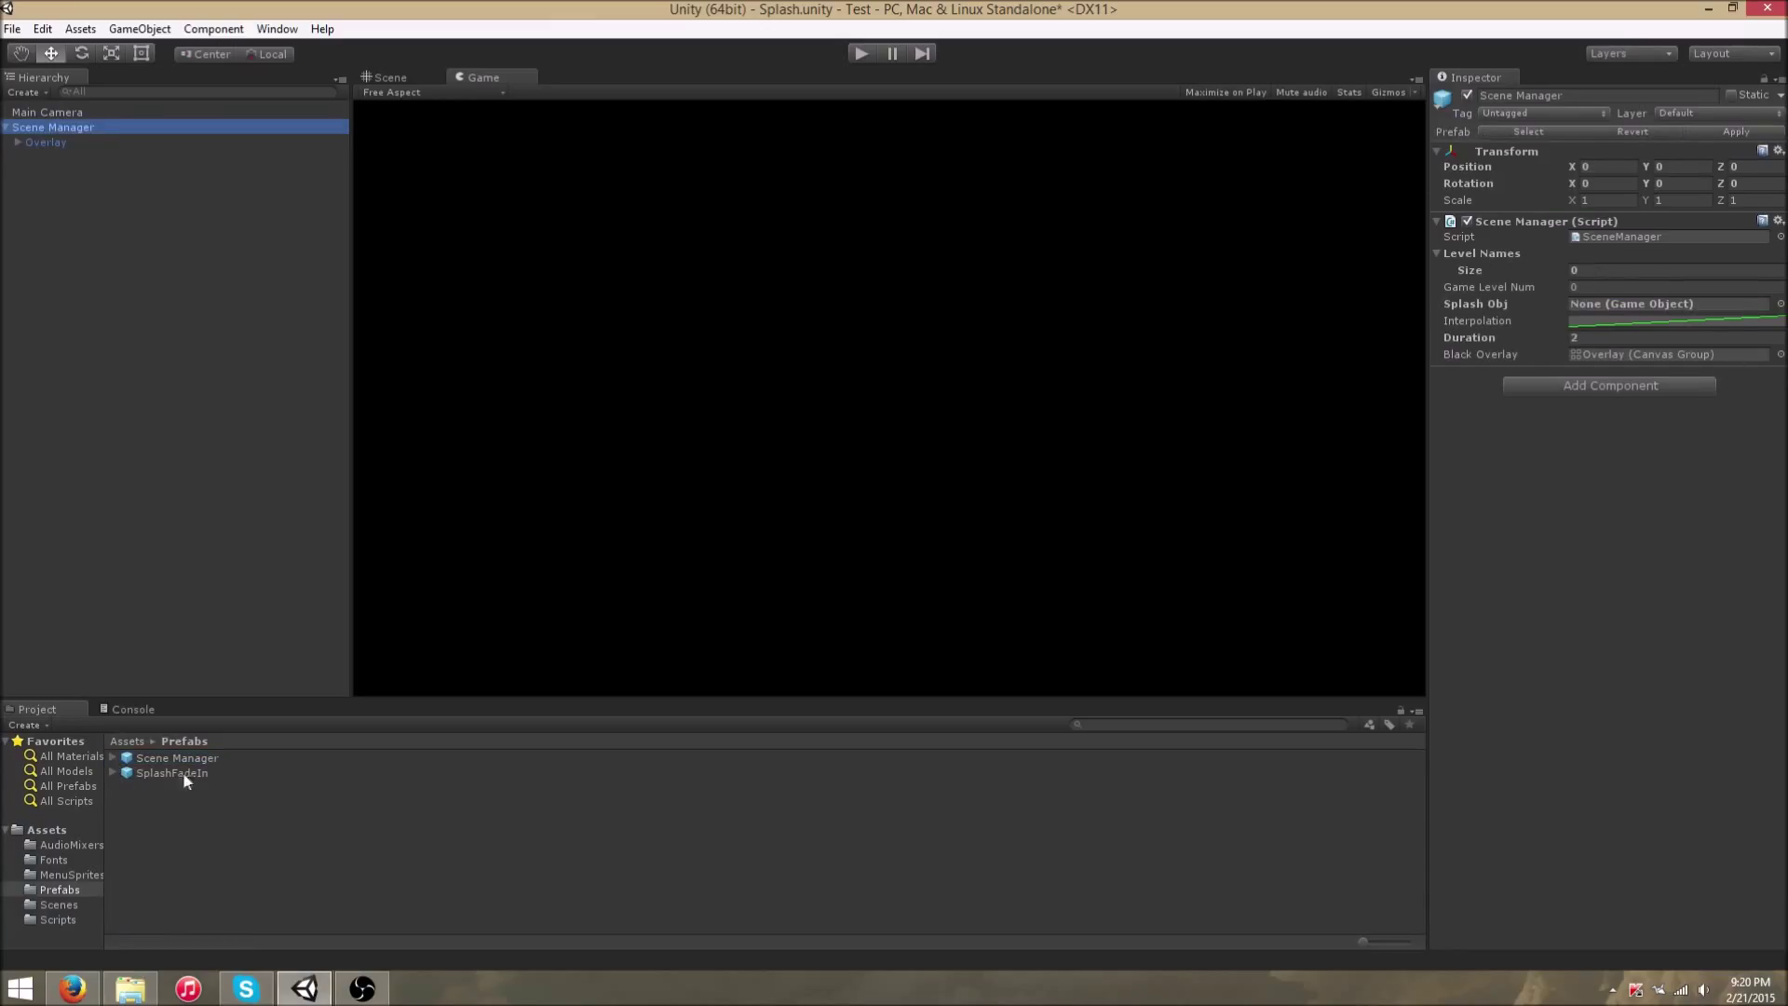
{"action": "left_click", "coordinate": [132, 743]}
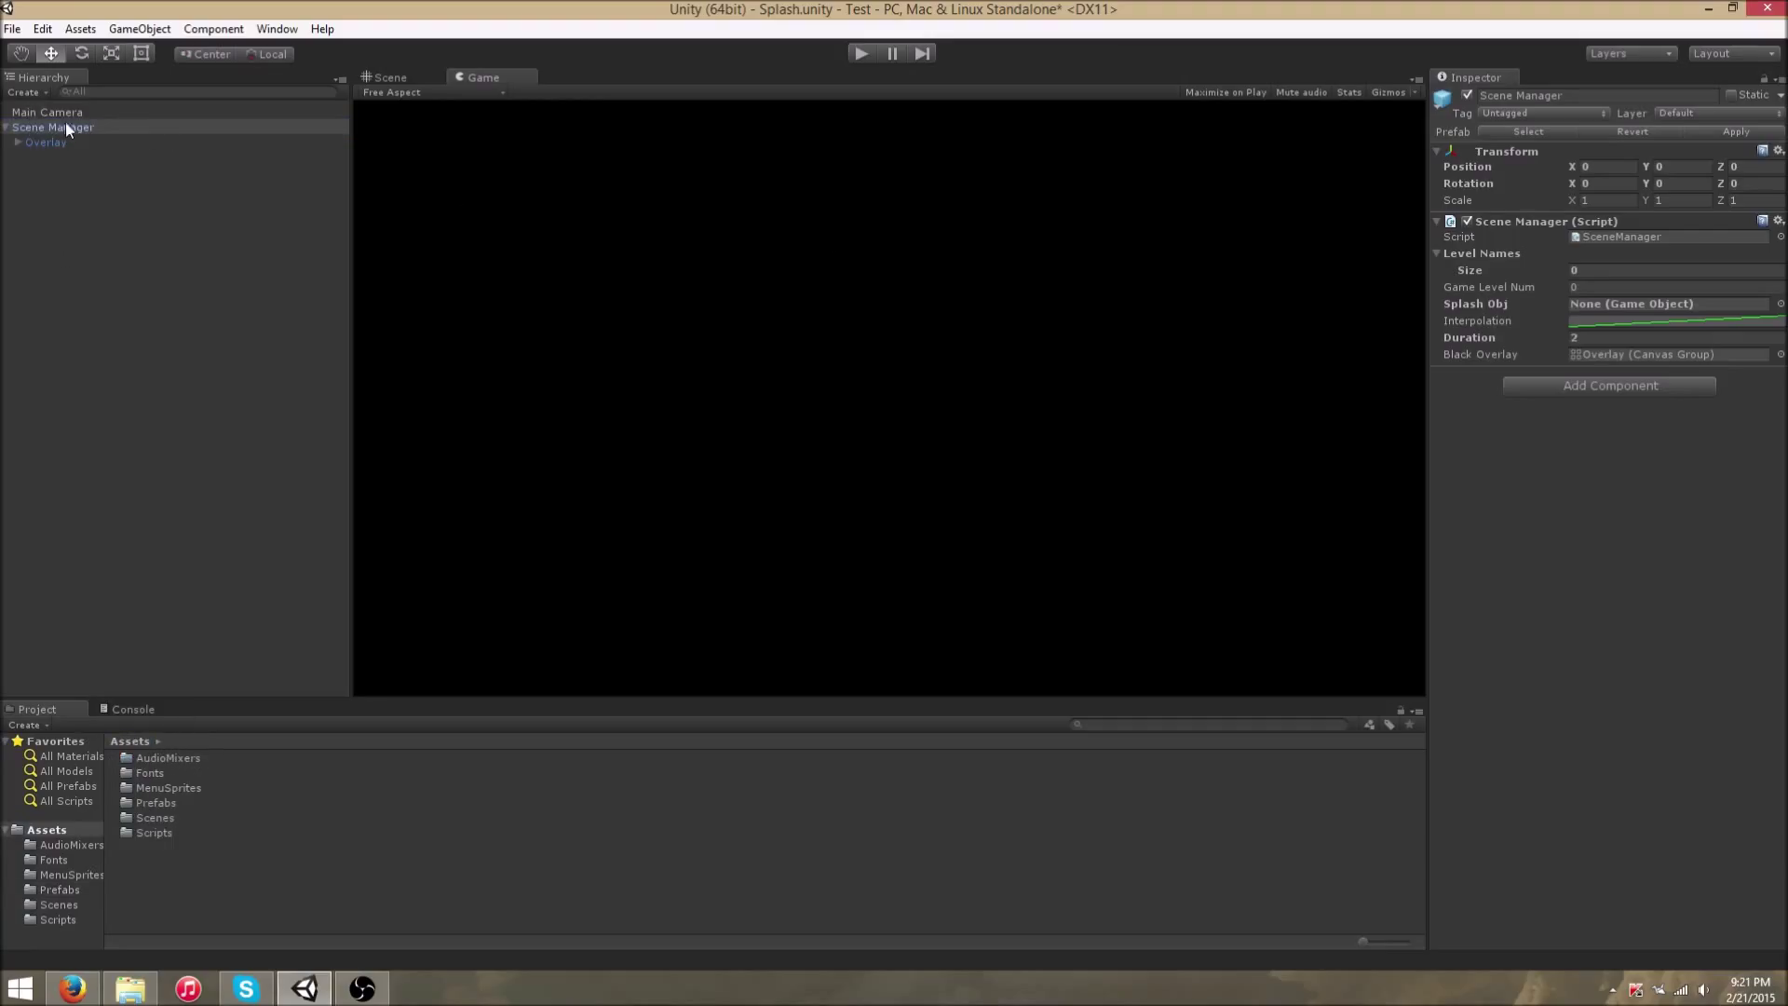
- Open Menu.unity from Assets/Scenes, discarding the Splash scene's unsaved changes
{"action": "double_click", "coordinate": [183, 817]}
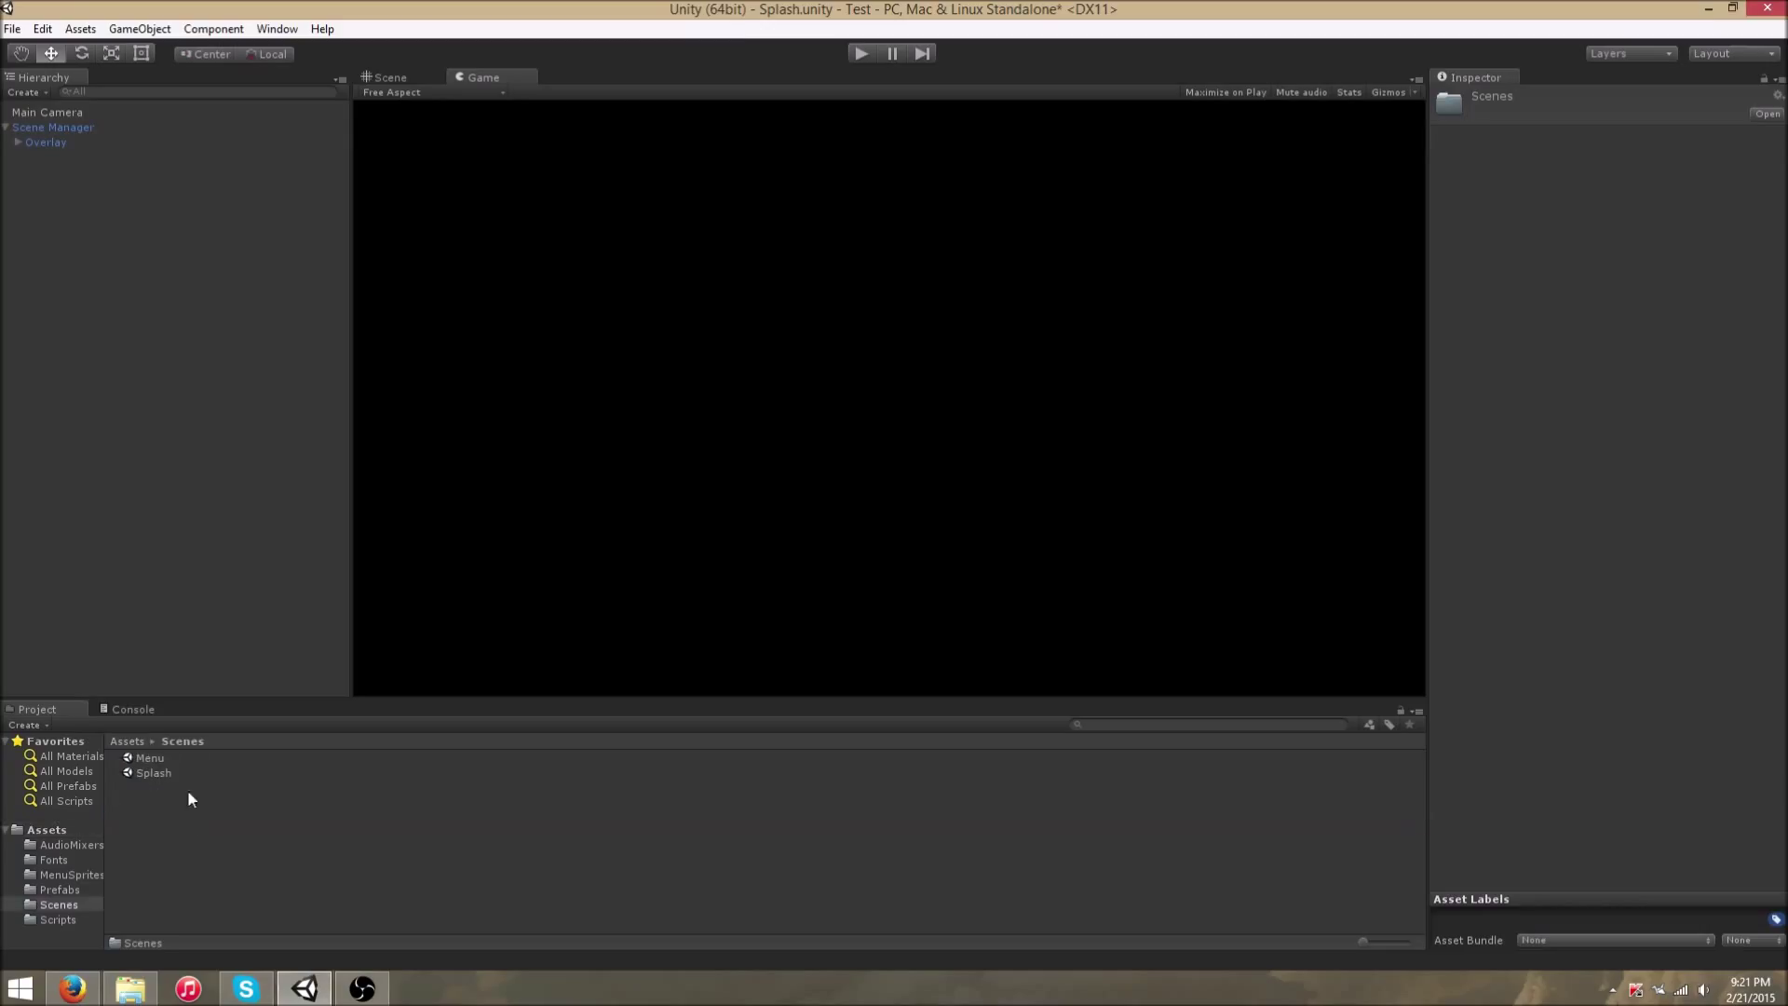
{"action": "double_click", "coordinate": [188, 772]}
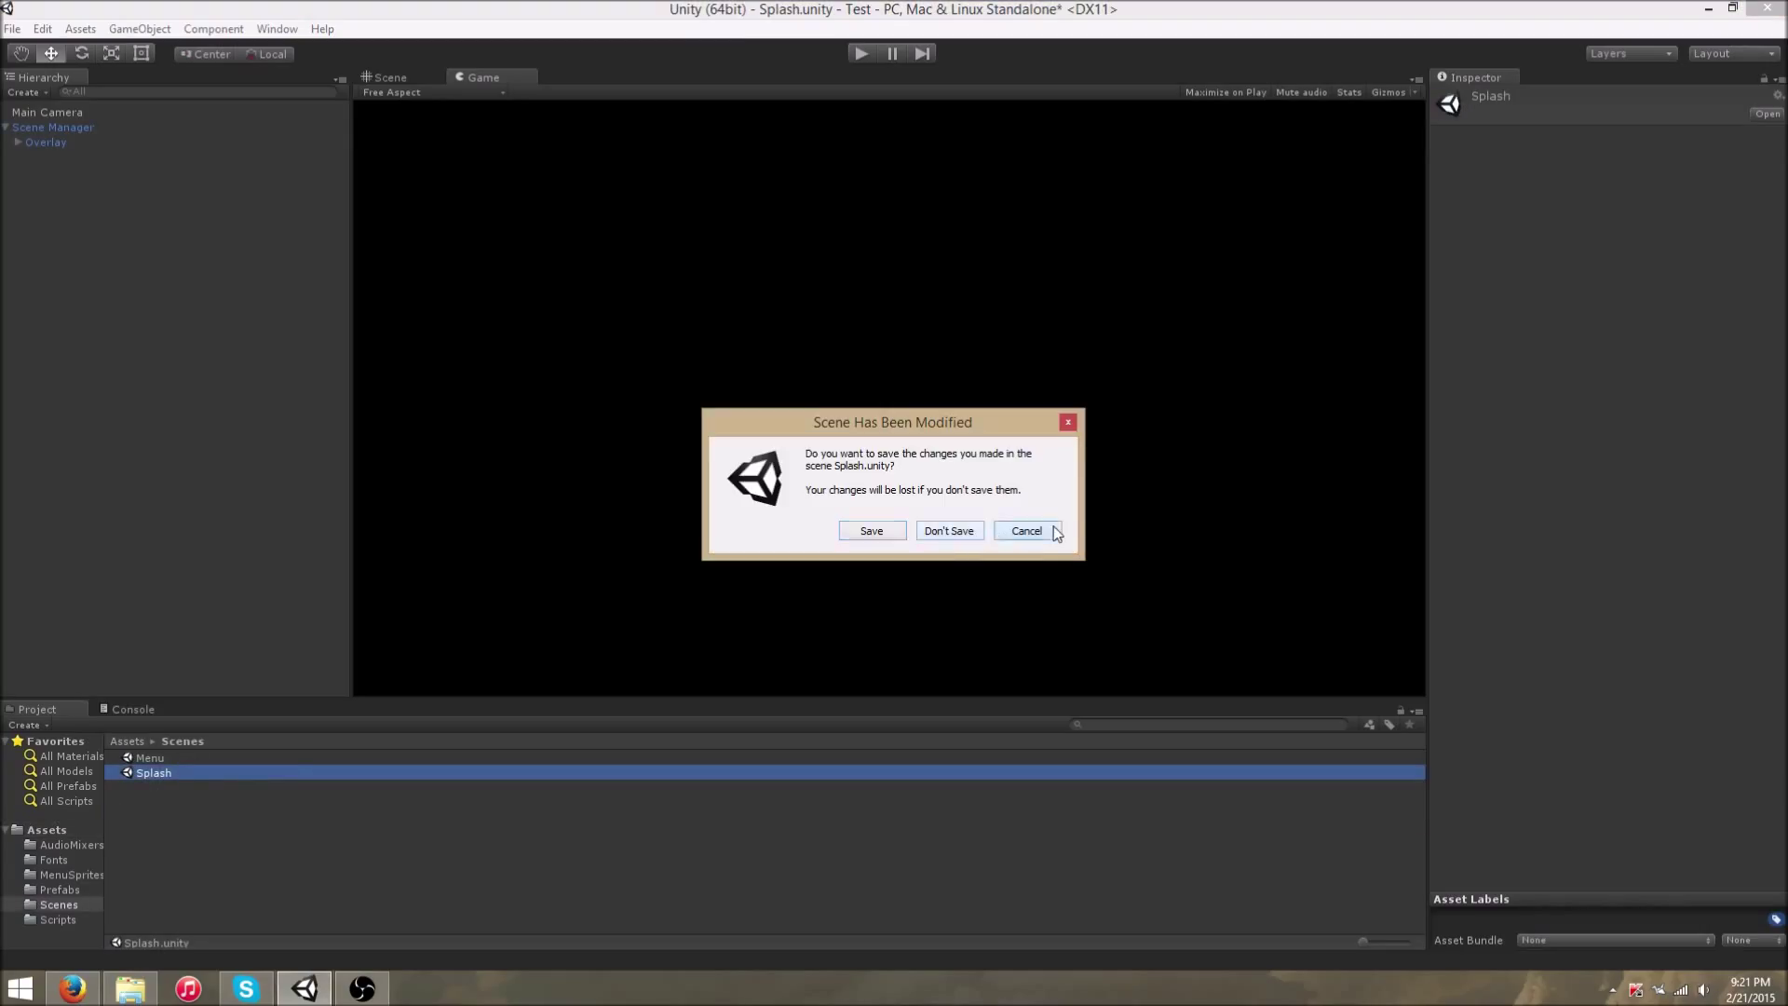
{"action": "left_click", "coordinate": [1050, 529]}
{"action": "double_click", "coordinate": [171, 759]}
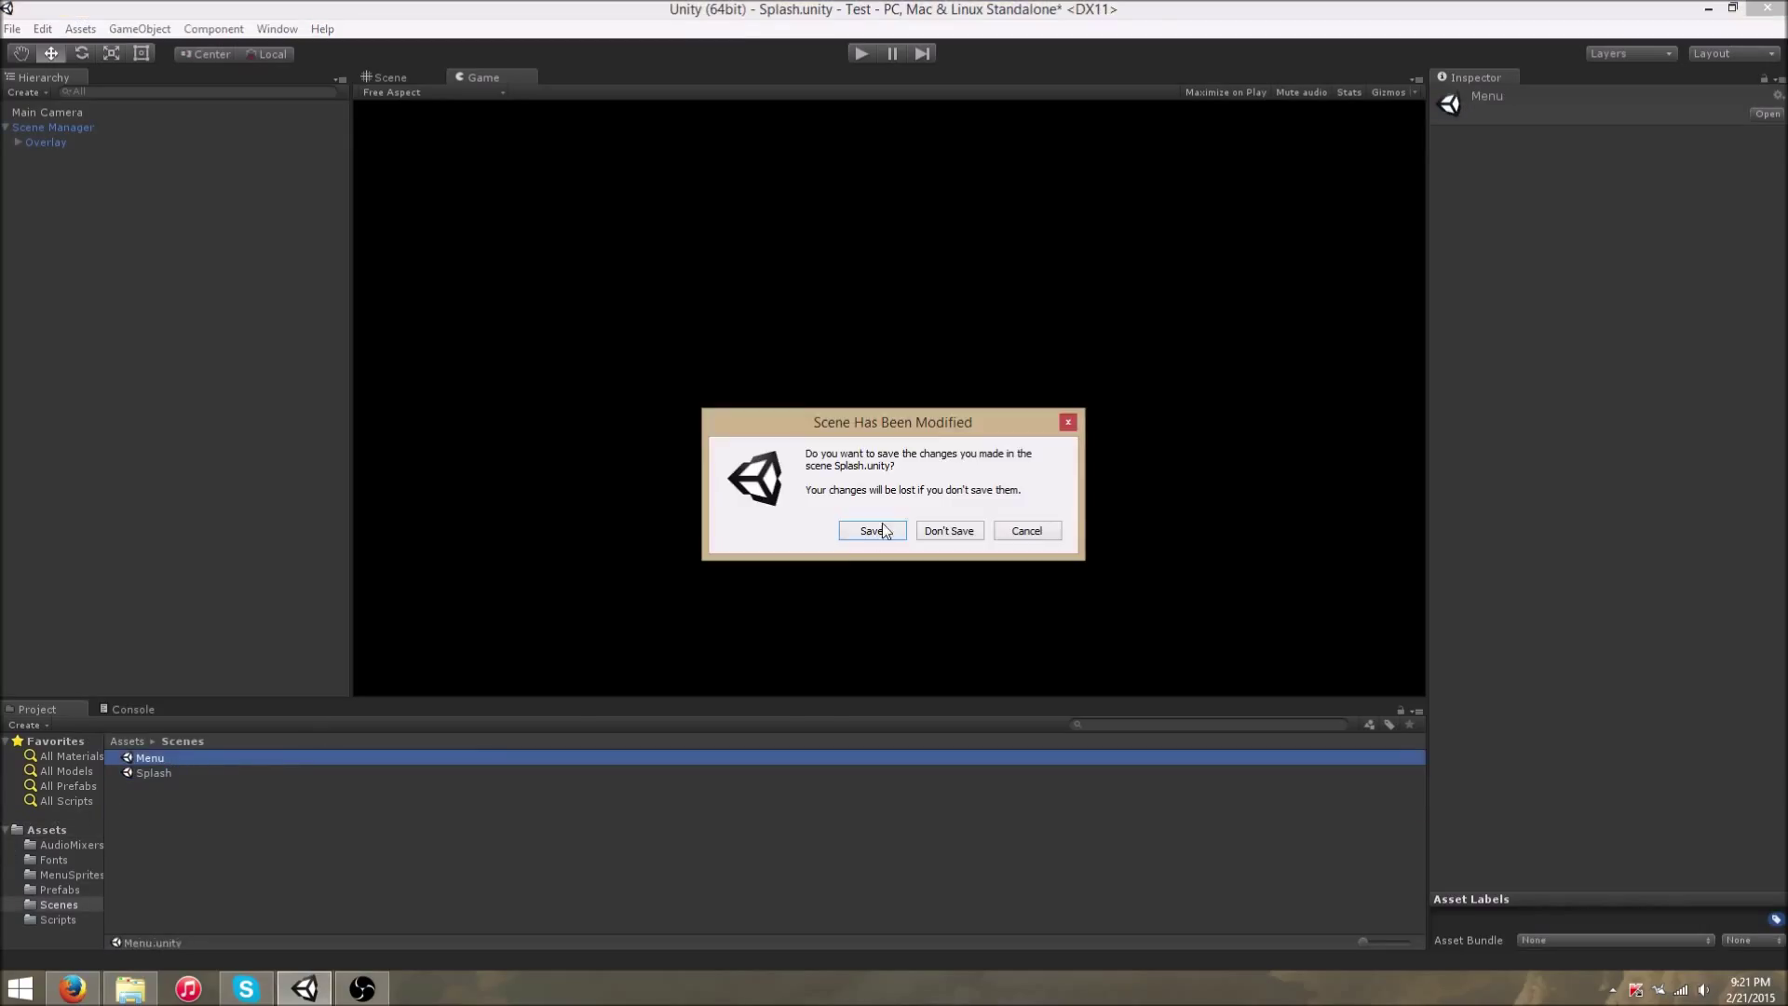
{"action": "left_click", "coordinate": [951, 530]}
{"action": "left_click", "coordinate": [125, 741]}
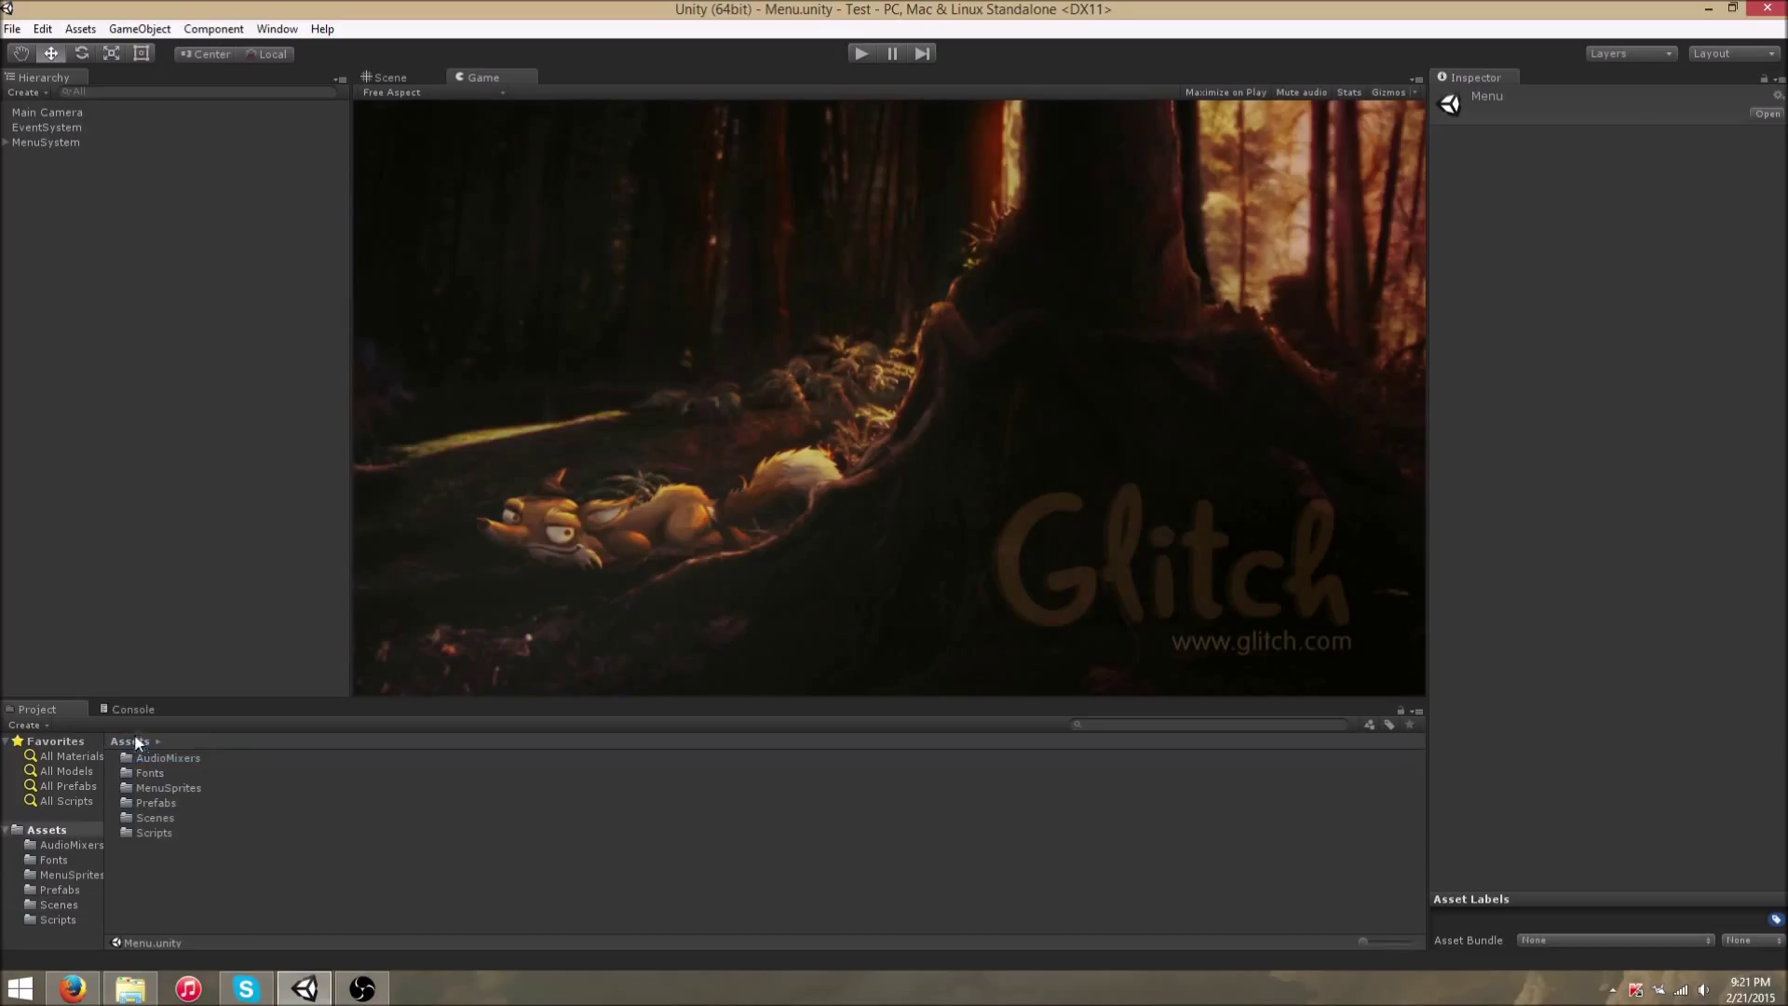
- Expand MenuSystem and inspect its BG, Main and Options screen objects
{"action": "left_click", "coordinate": [54, 144]}
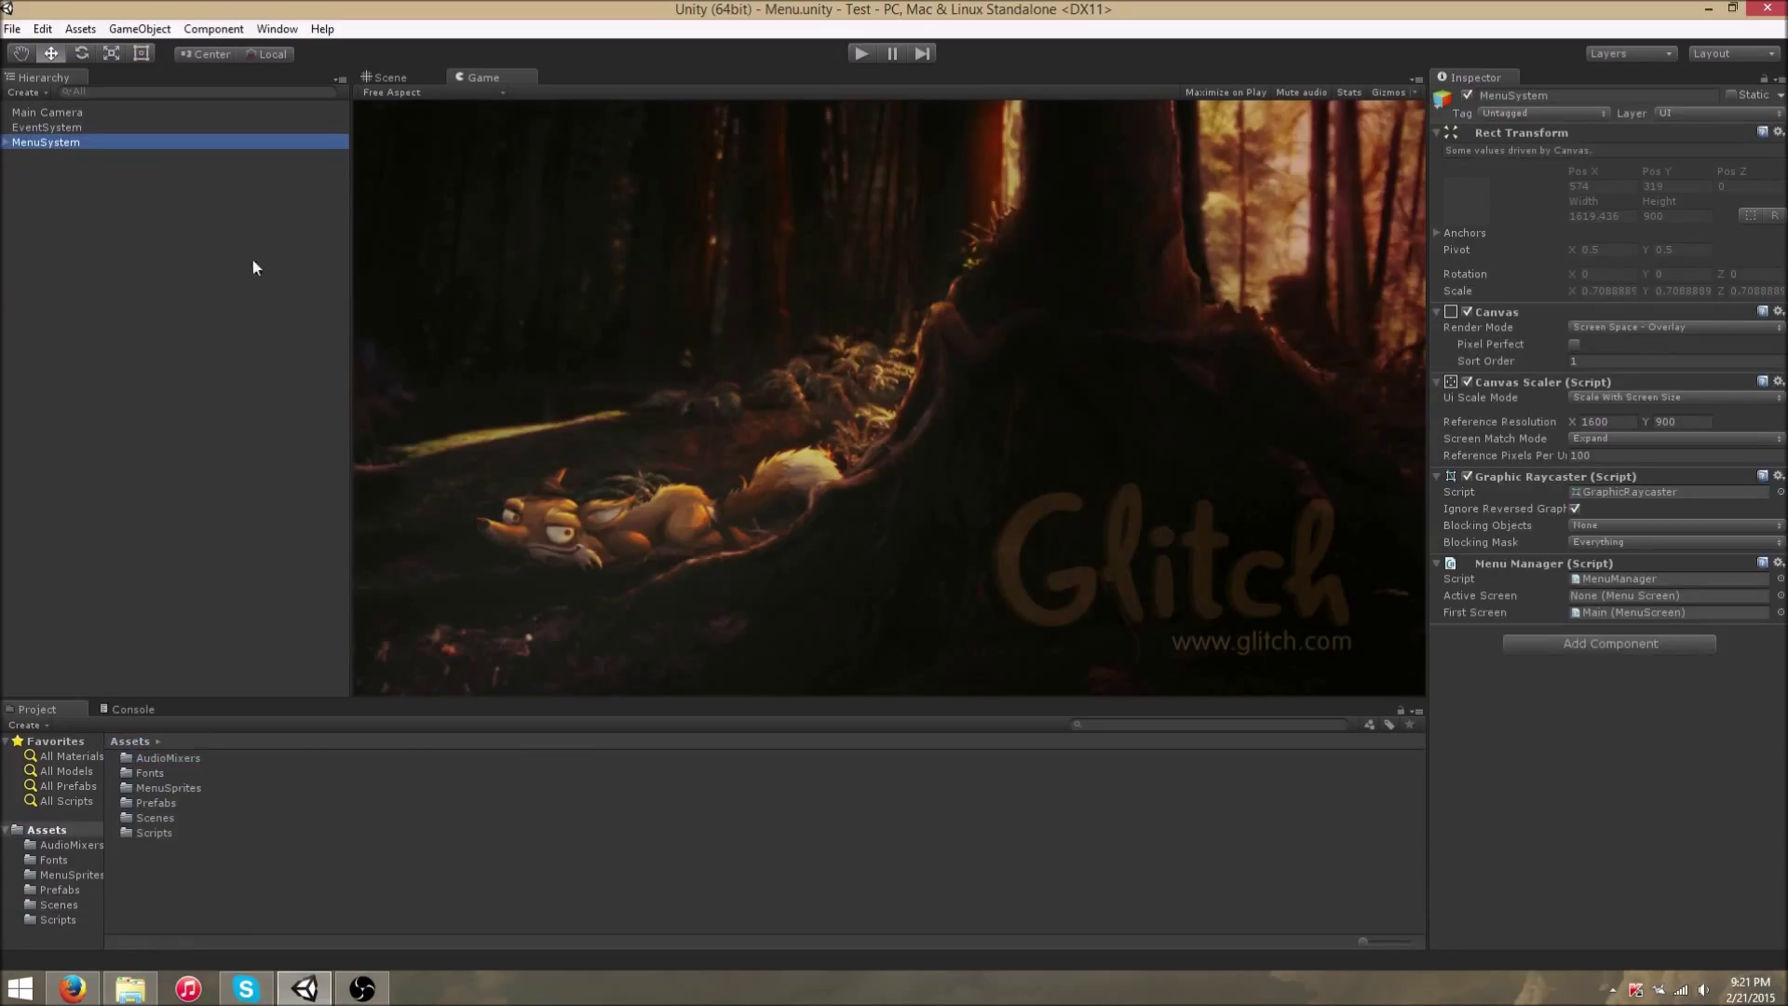
{"action": "left_click", "coordinate": [6, 143]}
{"action": "left_click", "coordinate": [35, 157]}
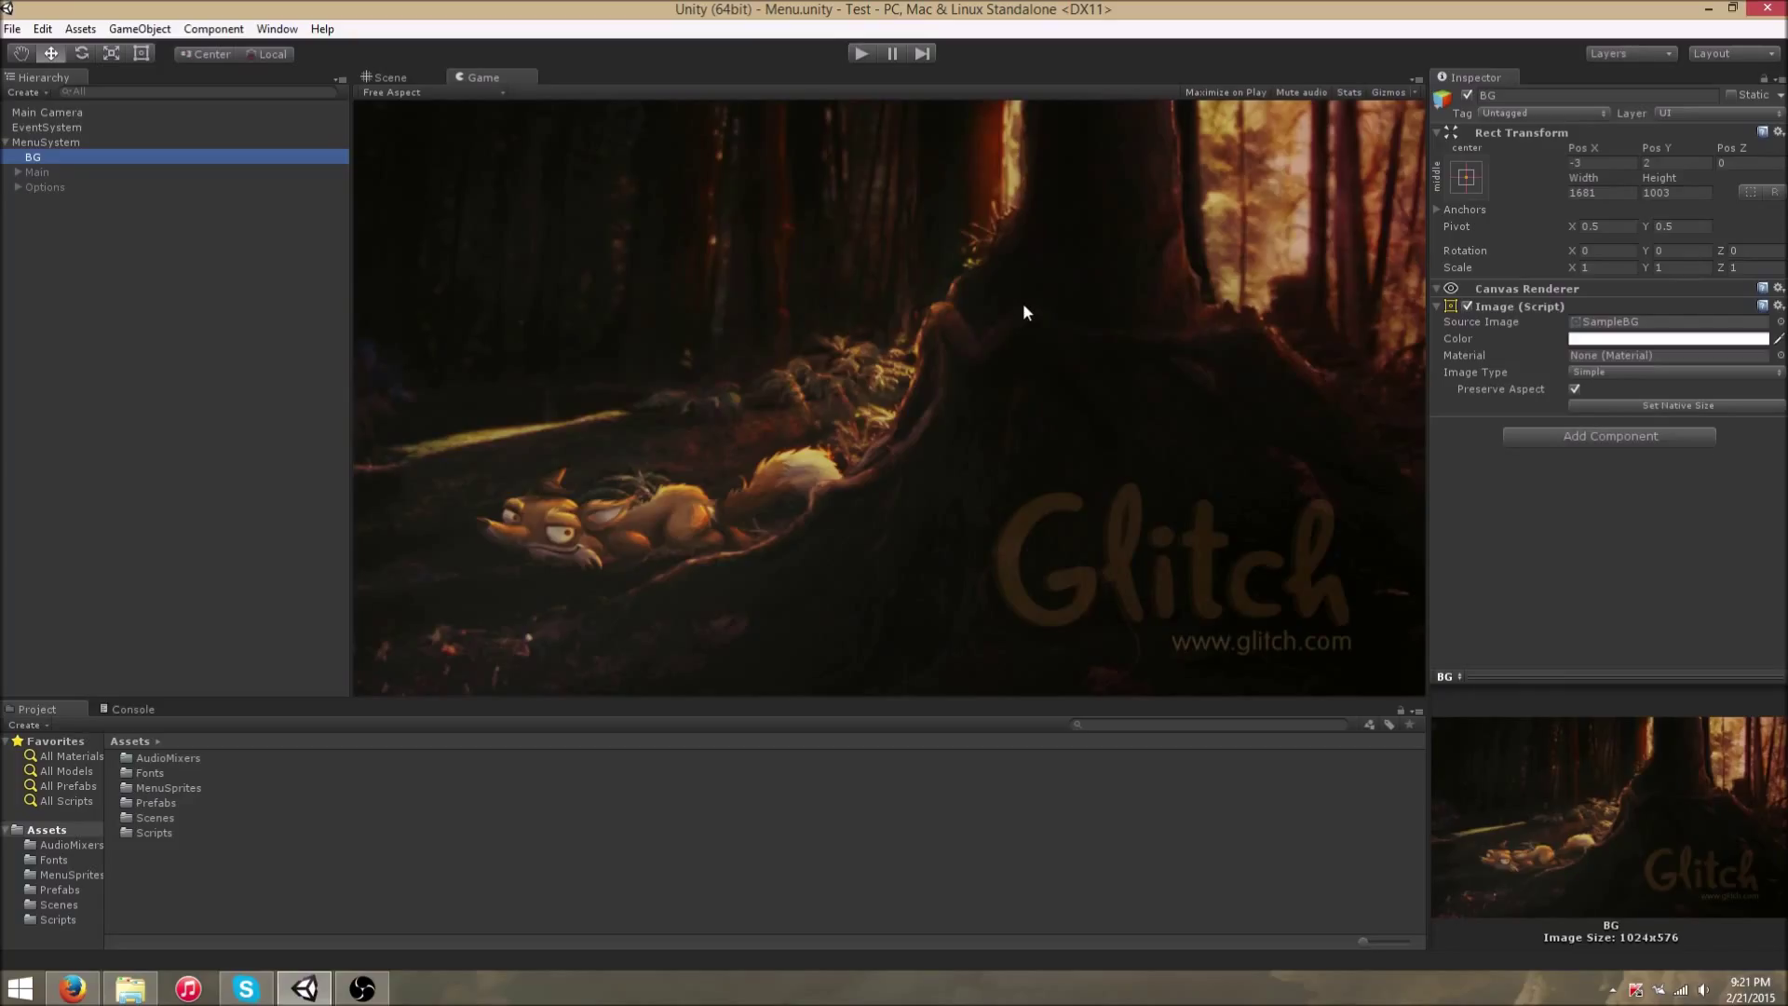
{"action": "left_click", "coordinate": [50, 171]}
{"action": "left_click", "coordinate": [49, 188]}
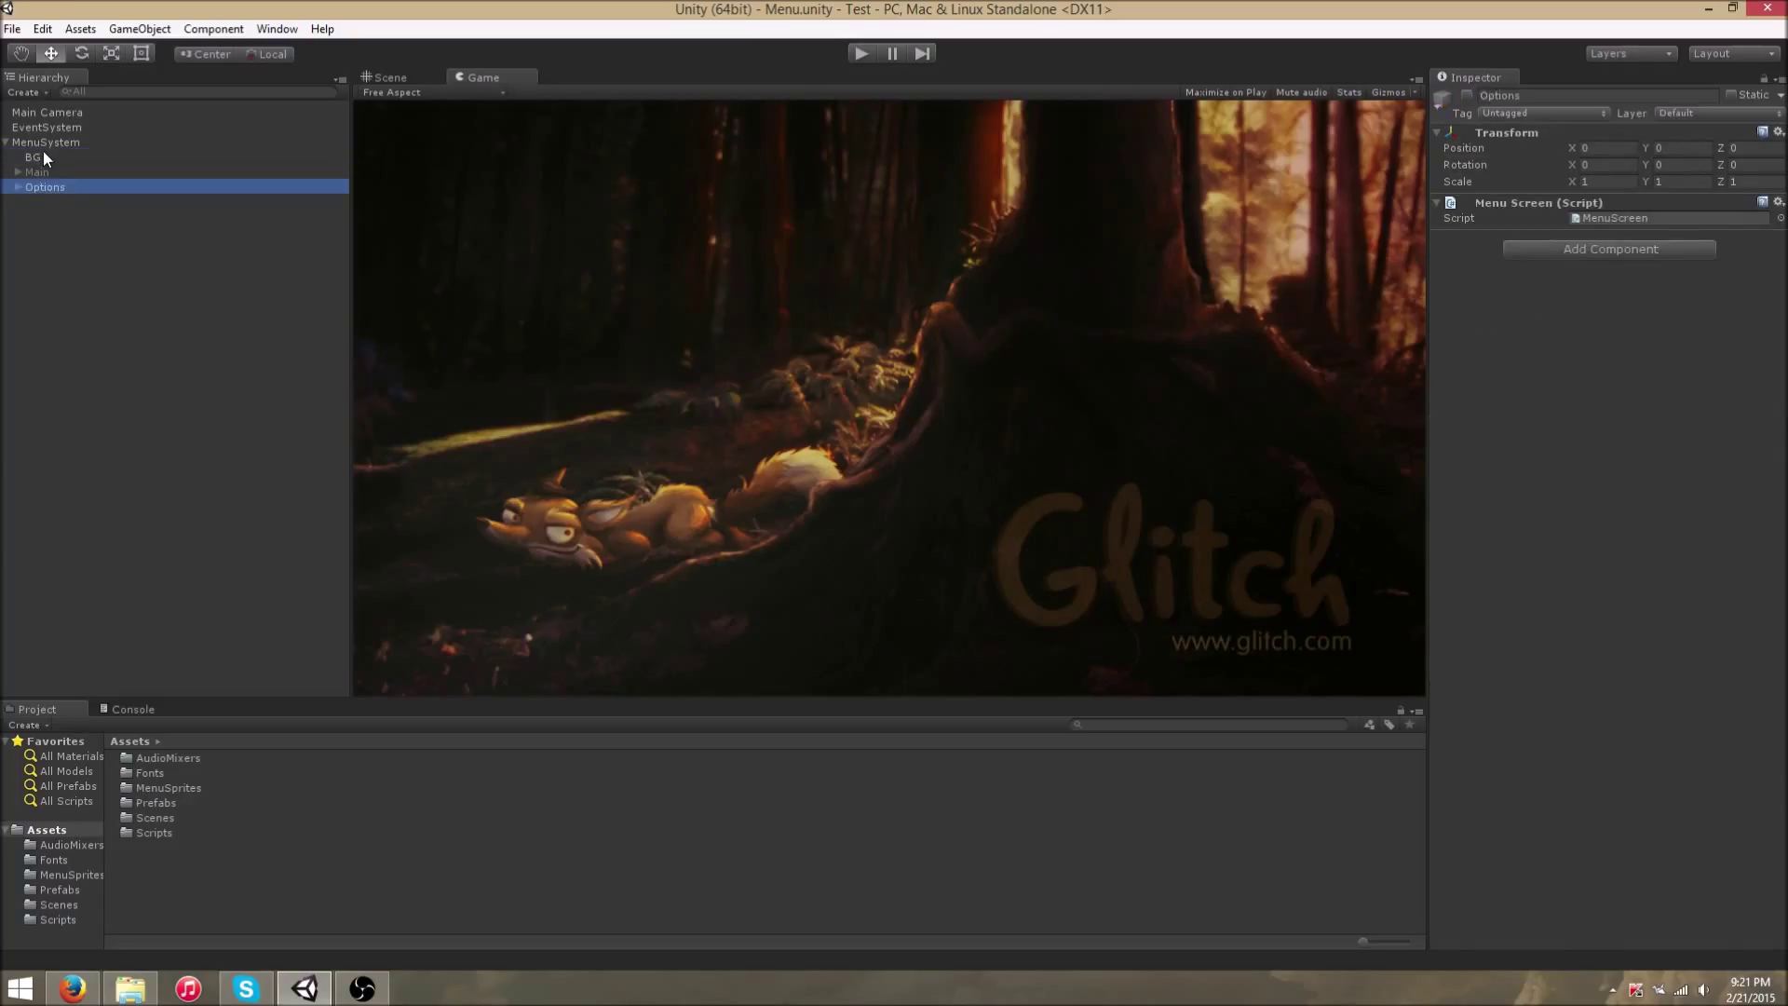
{"action": "left_click", "coordinate": [44, 158]}
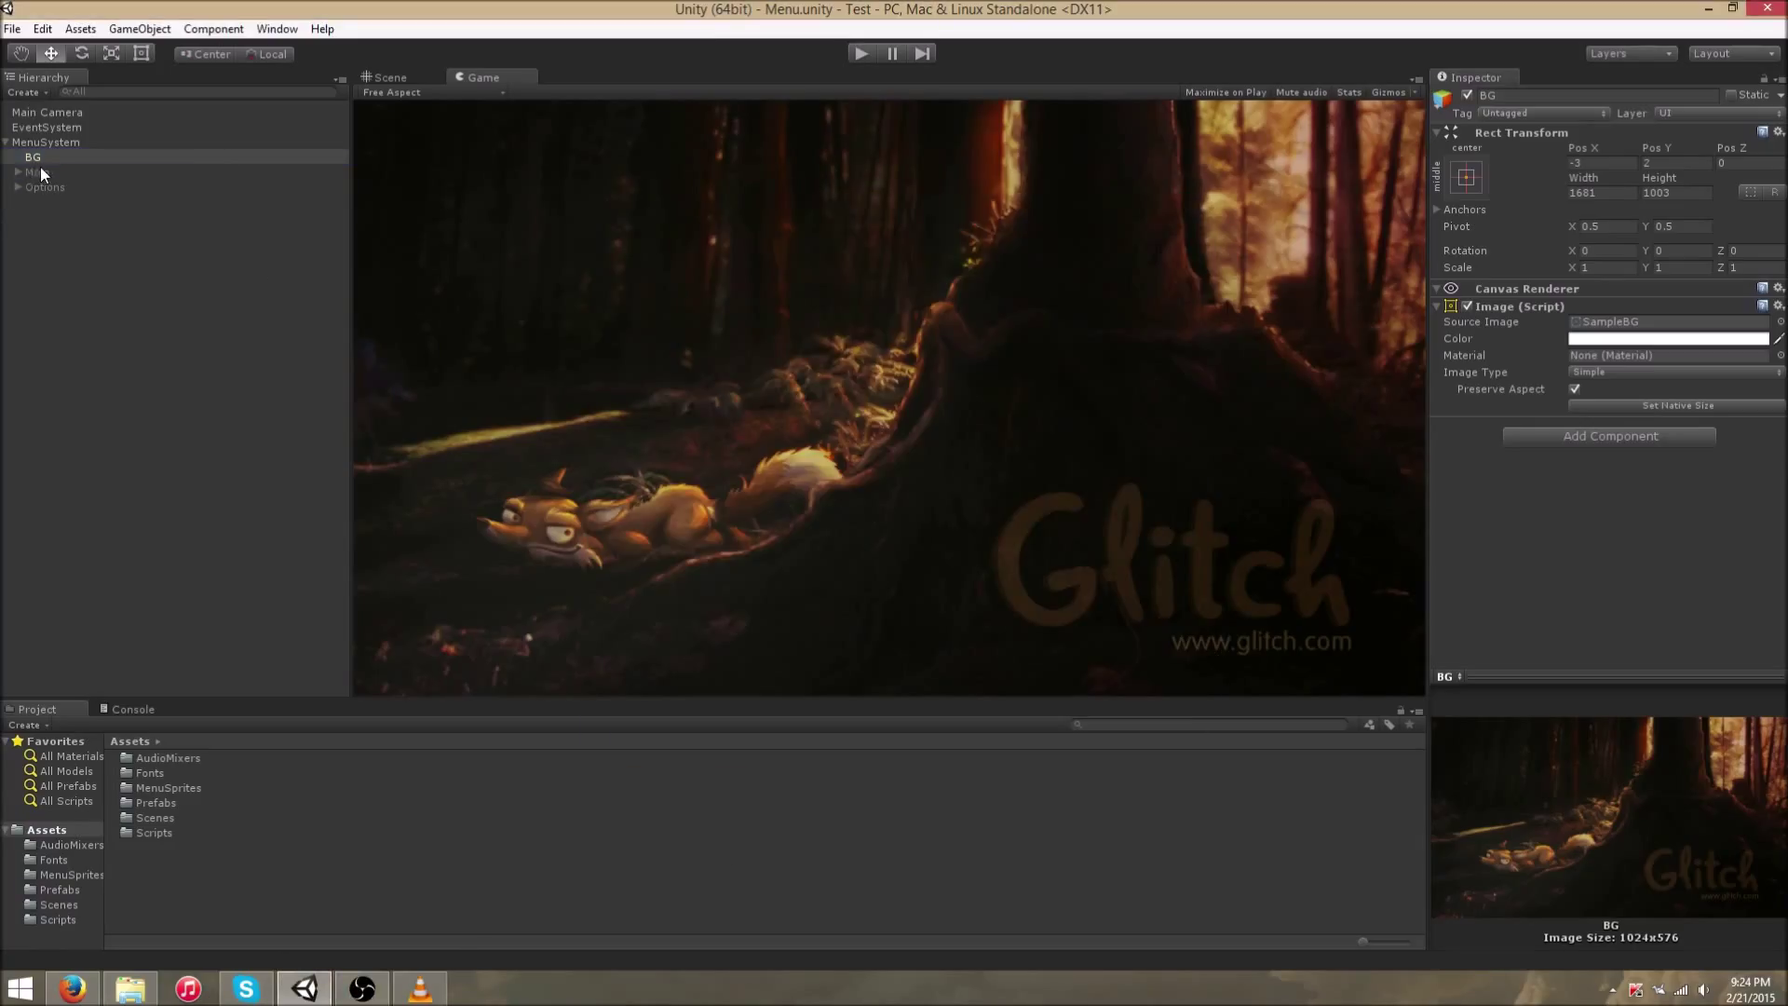
{"action": "left_click", "coordinate": [41, 171]}
{"action": "left_click", "coordinate": [49, 186]}
{"action": "left_click", "coordinate": [47, 175]}
{"action": "left_click", "coordinate": [48, 184]}
{"action": "left_click", "coordinate": [47, 172]}
- Preview the Main and Options screens by toggling them on and off, leaving both inactive
{"action": "left_click", "coordinate": [1470, 96]}
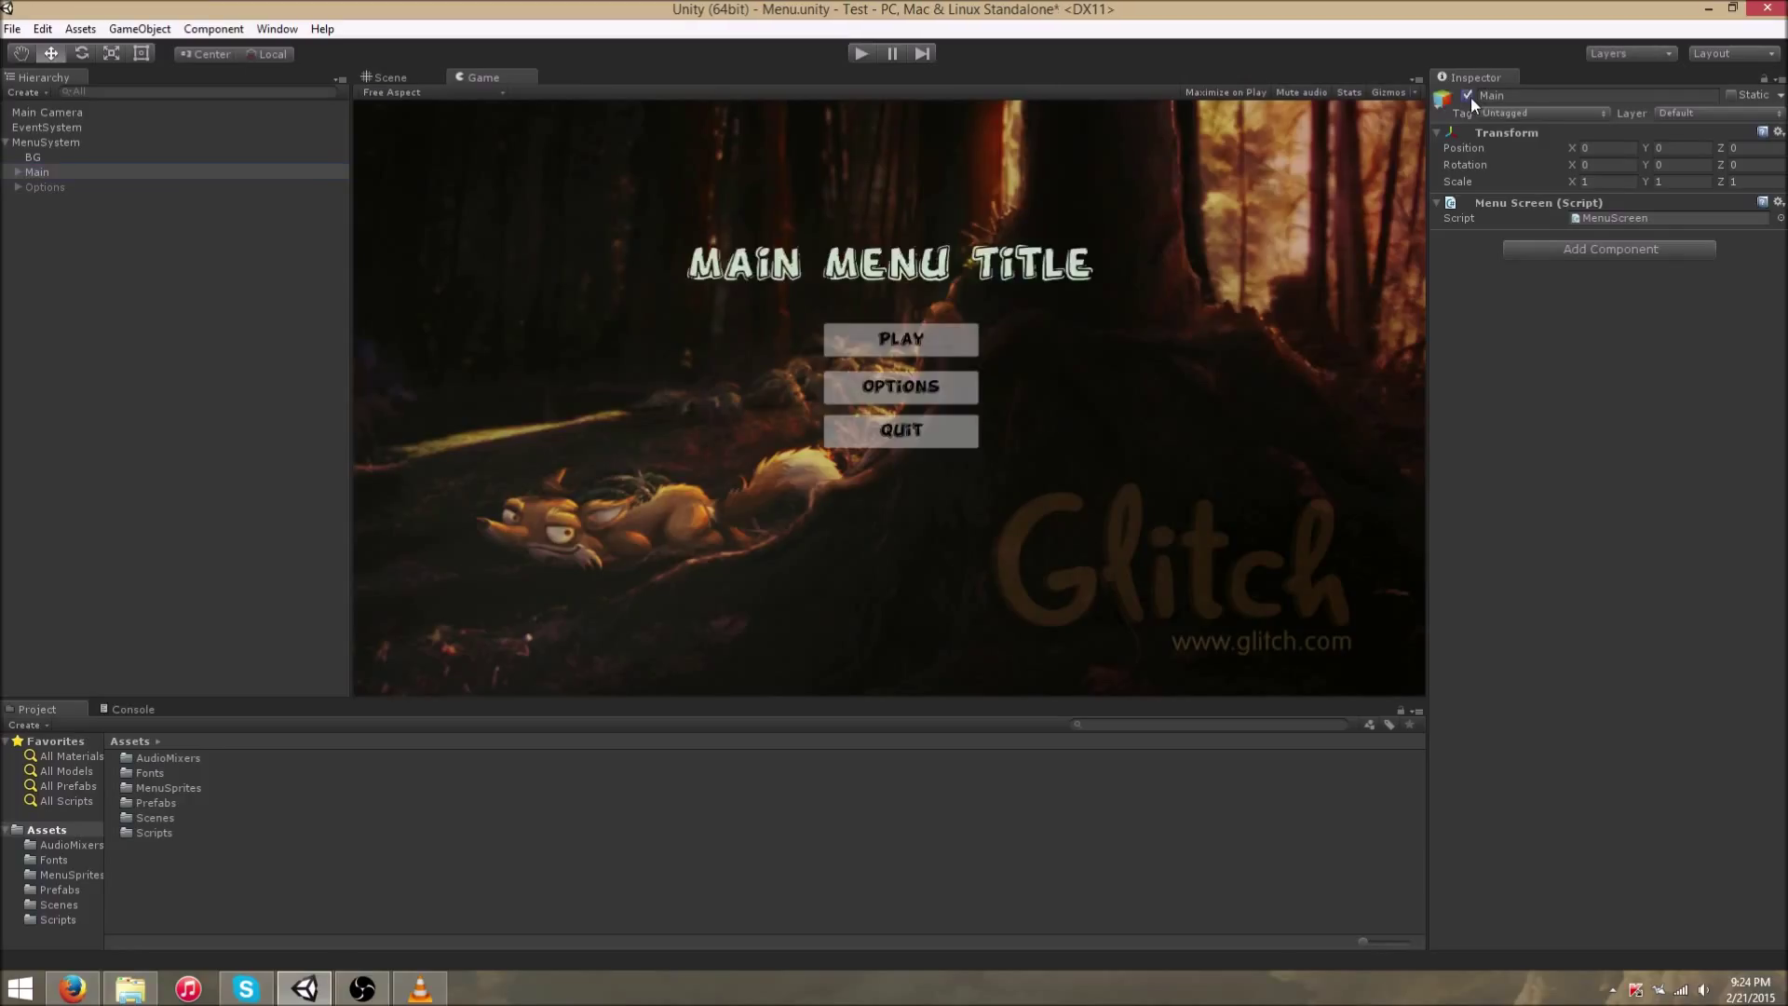
{"action": "left_click", "coordinate": [1470, 95]}
{"action": "left_click", "coordinate": [37, 187]}
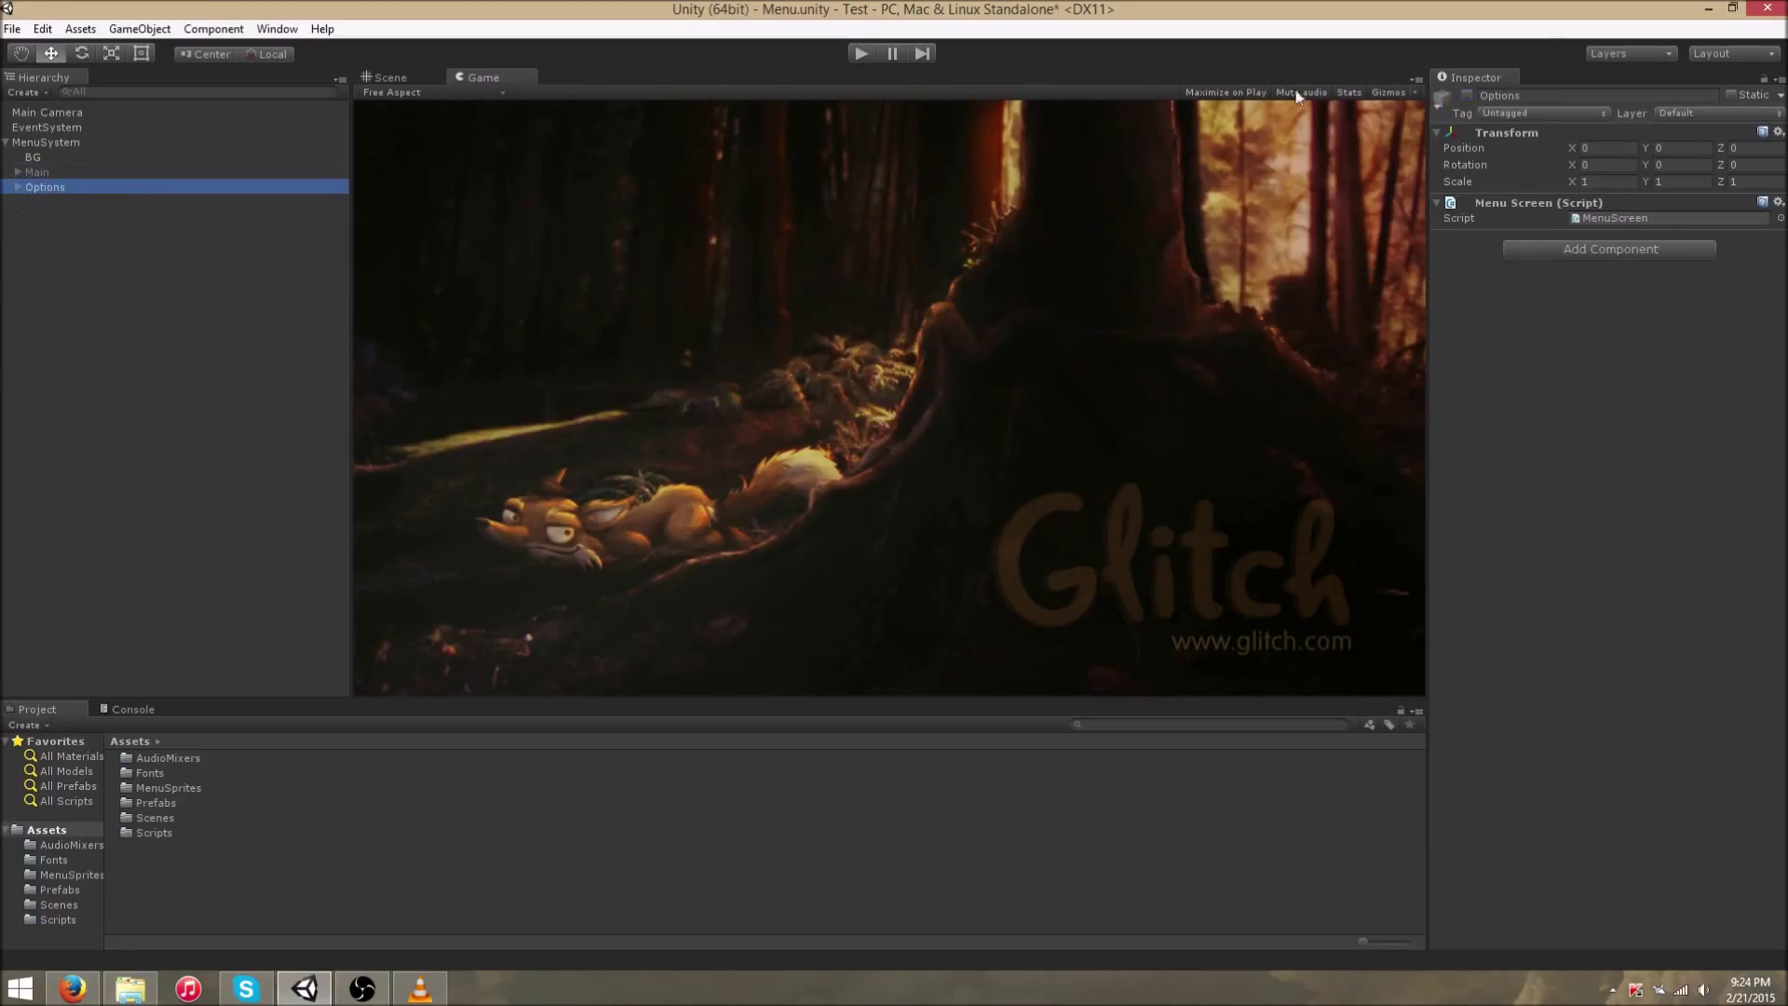
{"action": "left_click", "coordinate": [1469, 95]}
{"action": "left_click", "coordinate": [1470, 96]}
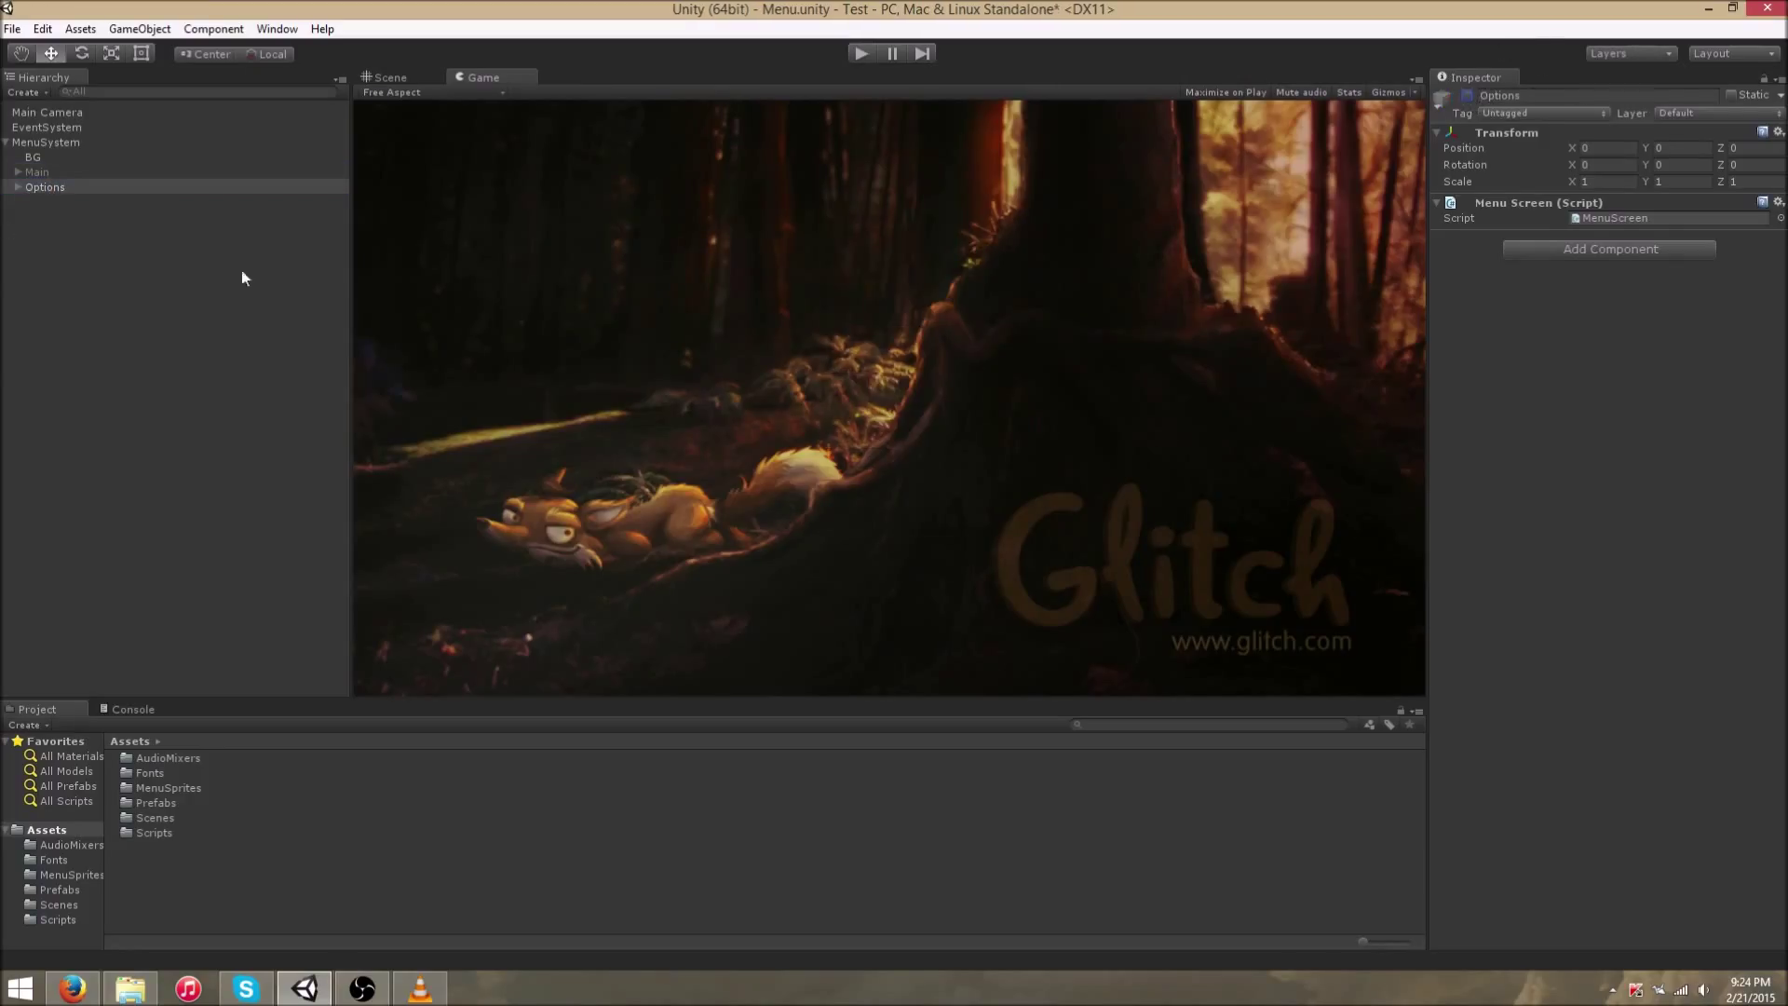
{"action": "left_click", "coordinate": [47, 157]}
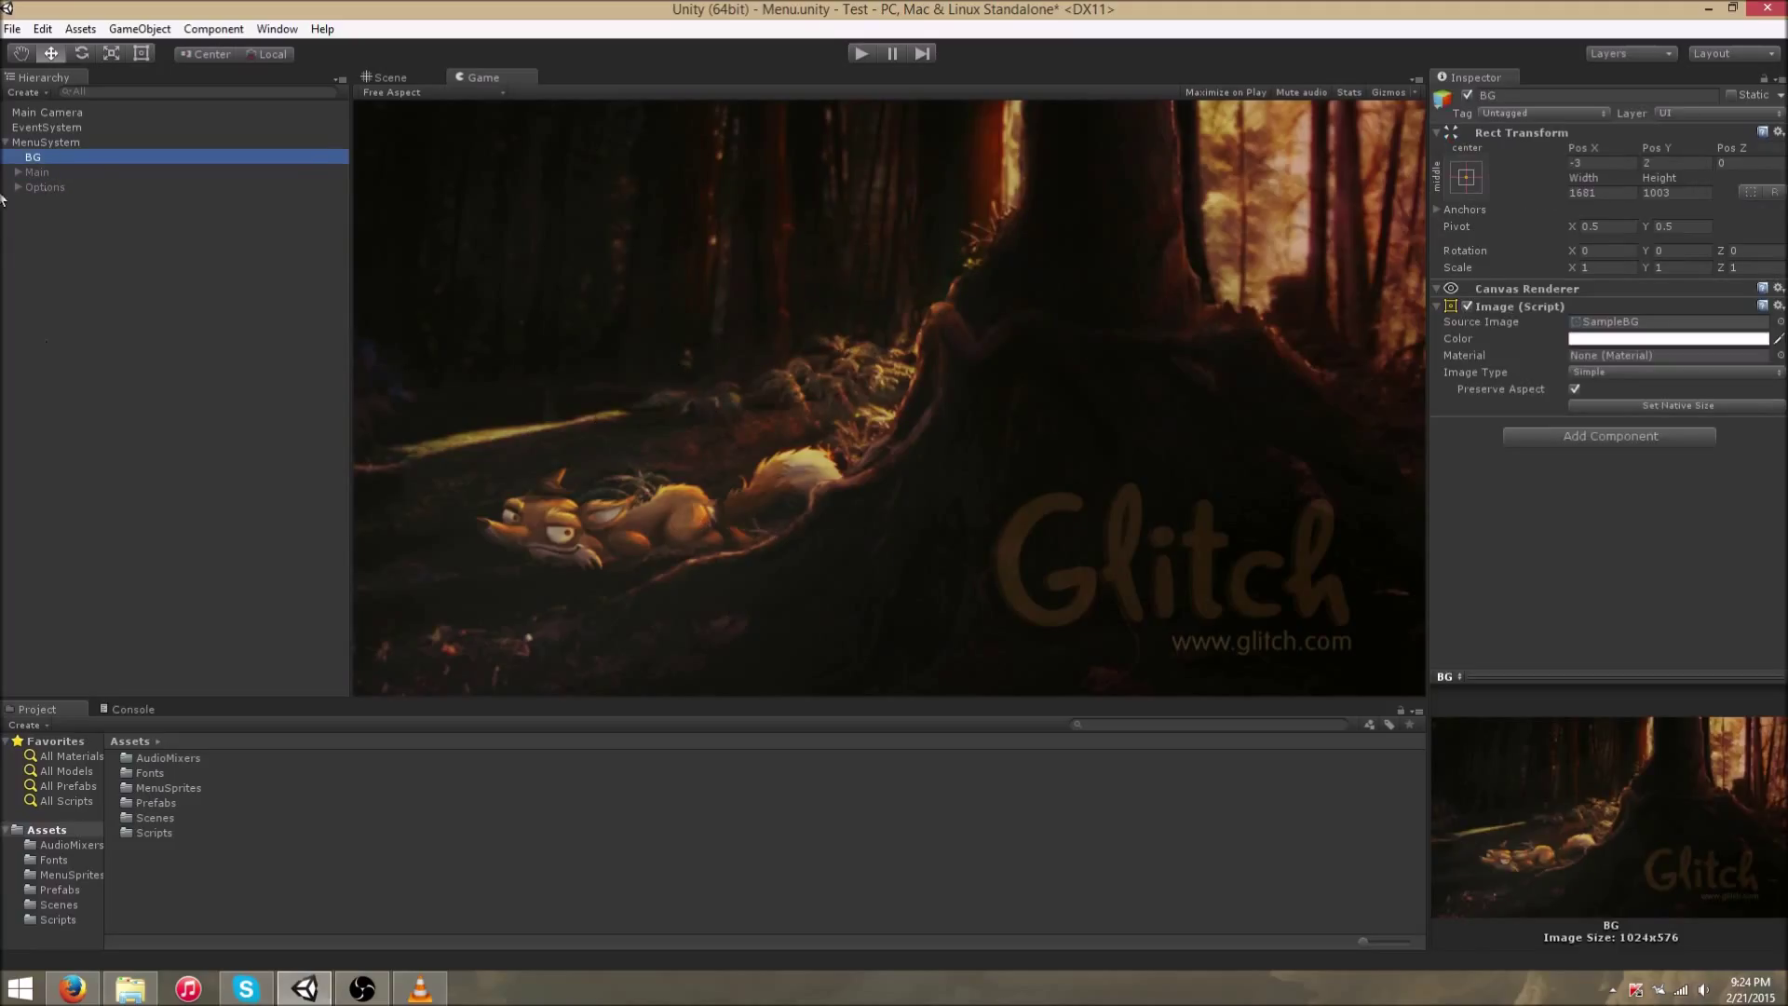
{"action": "left_click", "coordinate": [48, 172]}
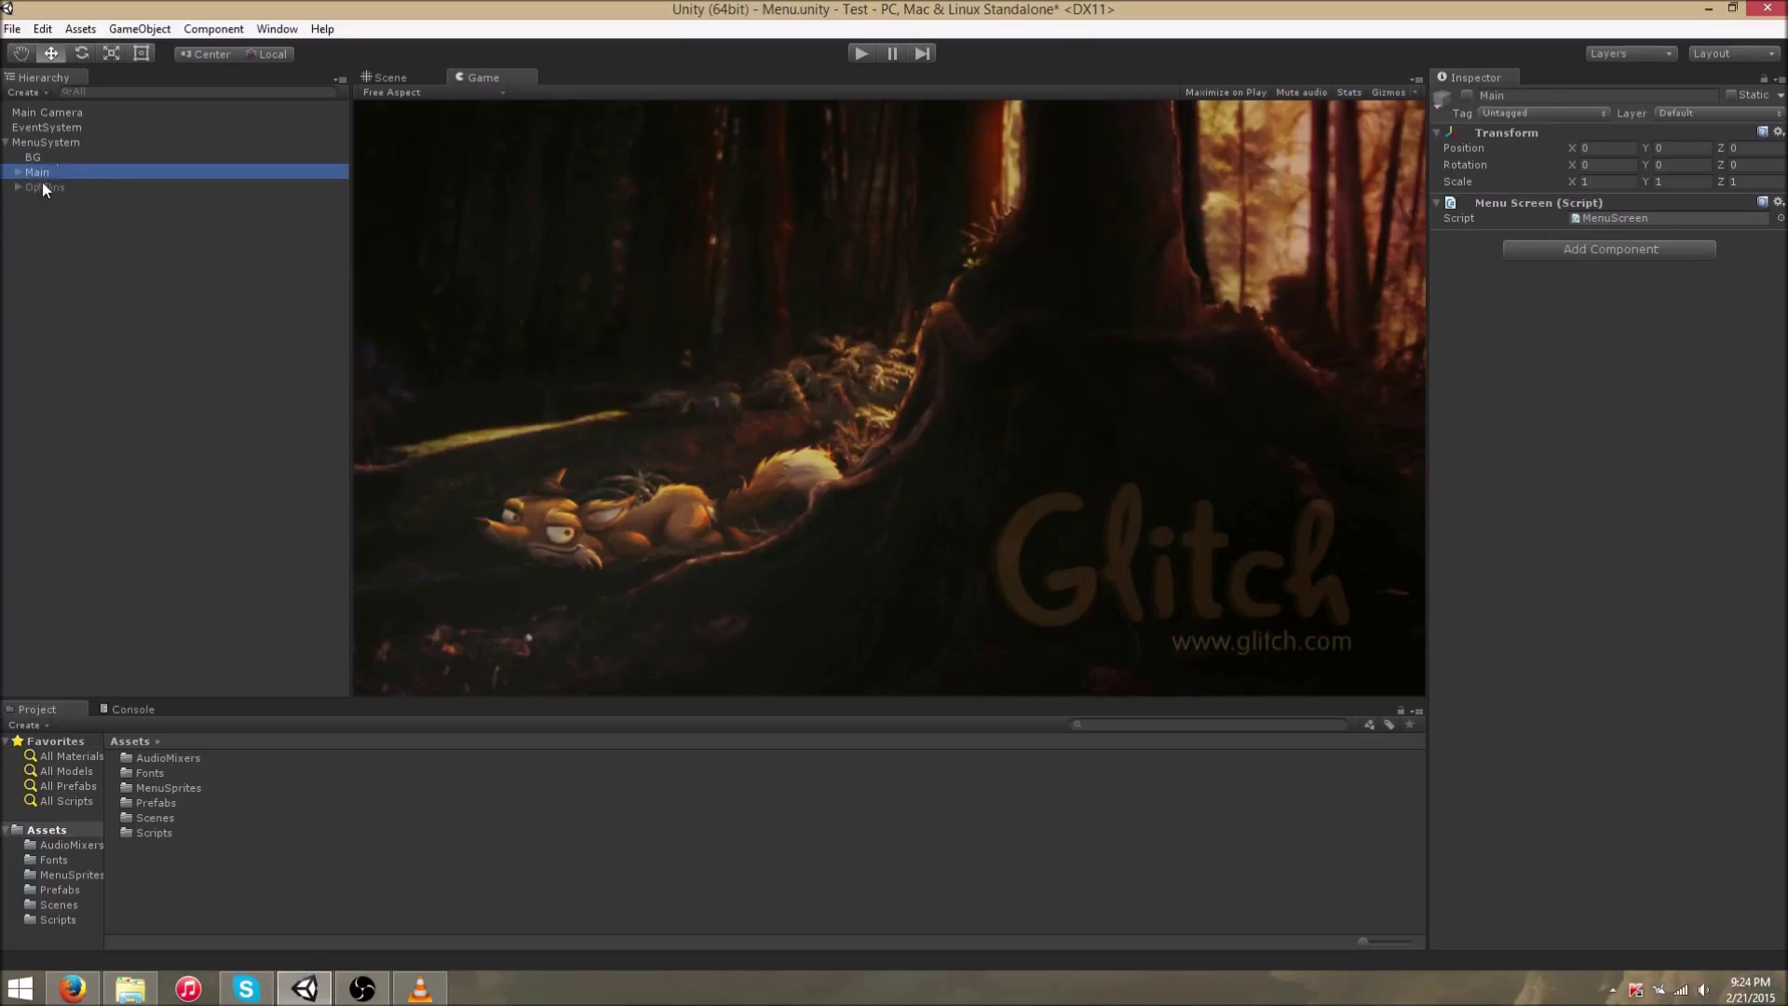
{"action": "left_click", "coordinate": [54, 145]}
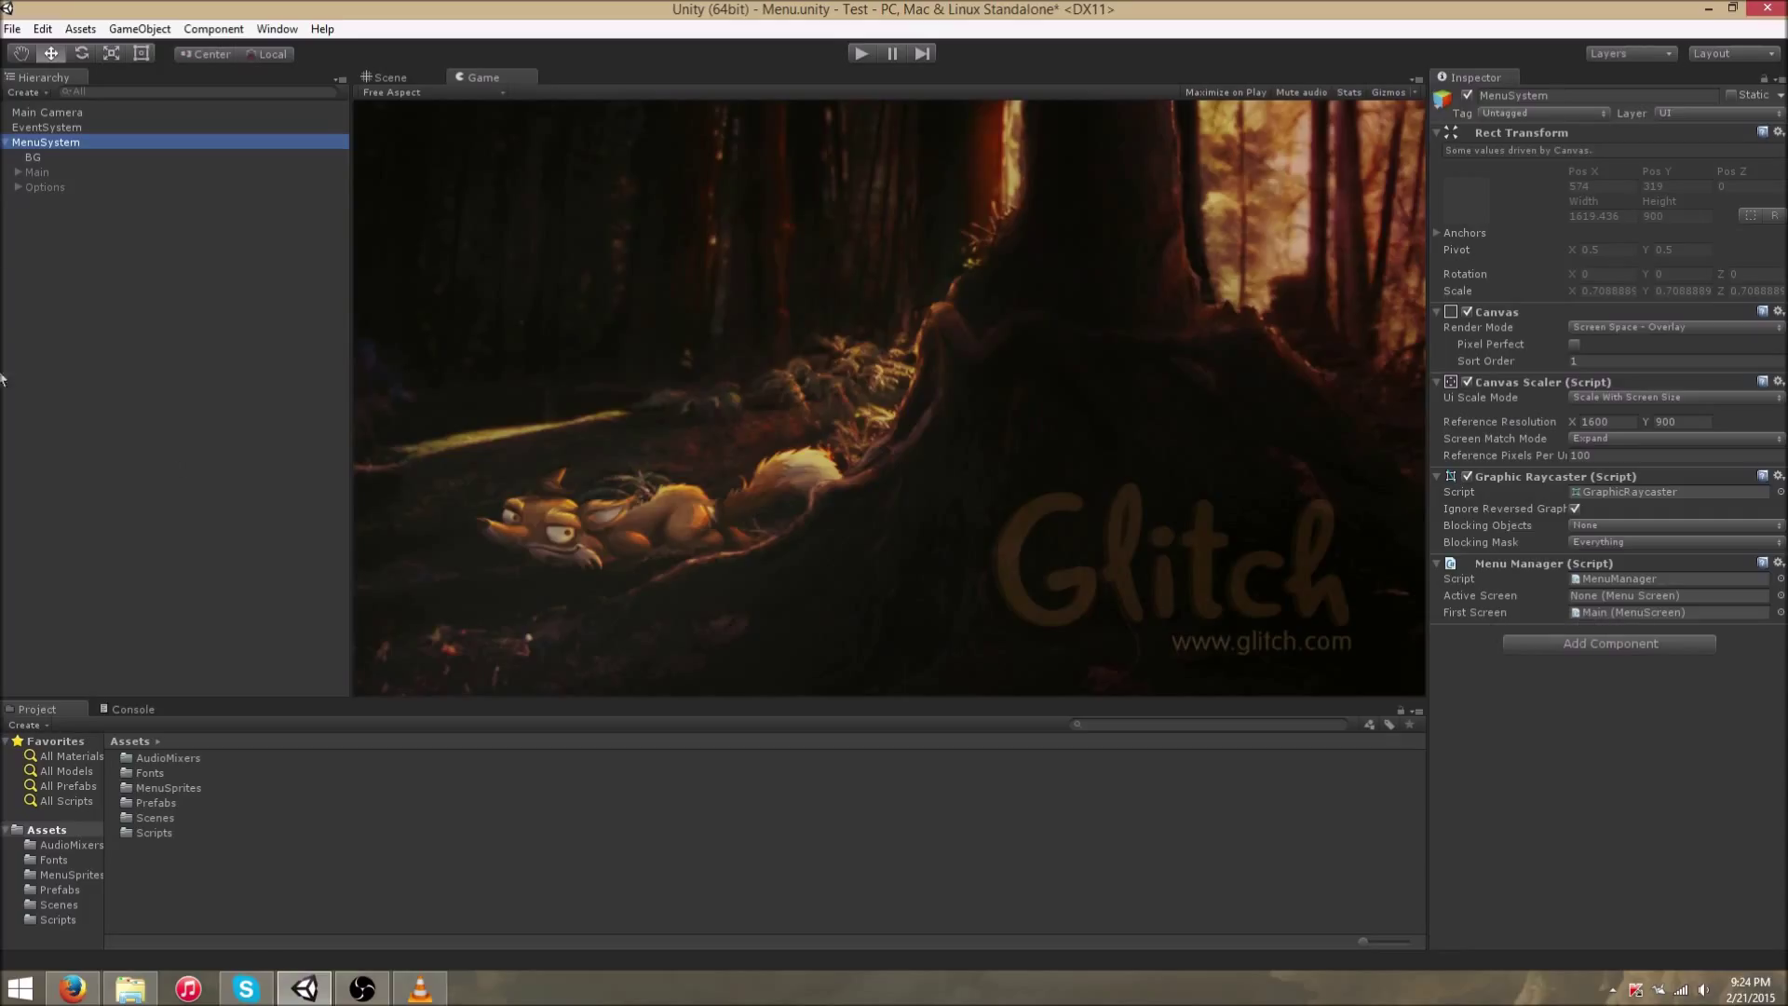
- Reactivate the Main screen so the menu is visible again
{"action": "left_click", "coordinate": [37, 172]}
{"action": "left_click", "coordinate": [1466, 94]}
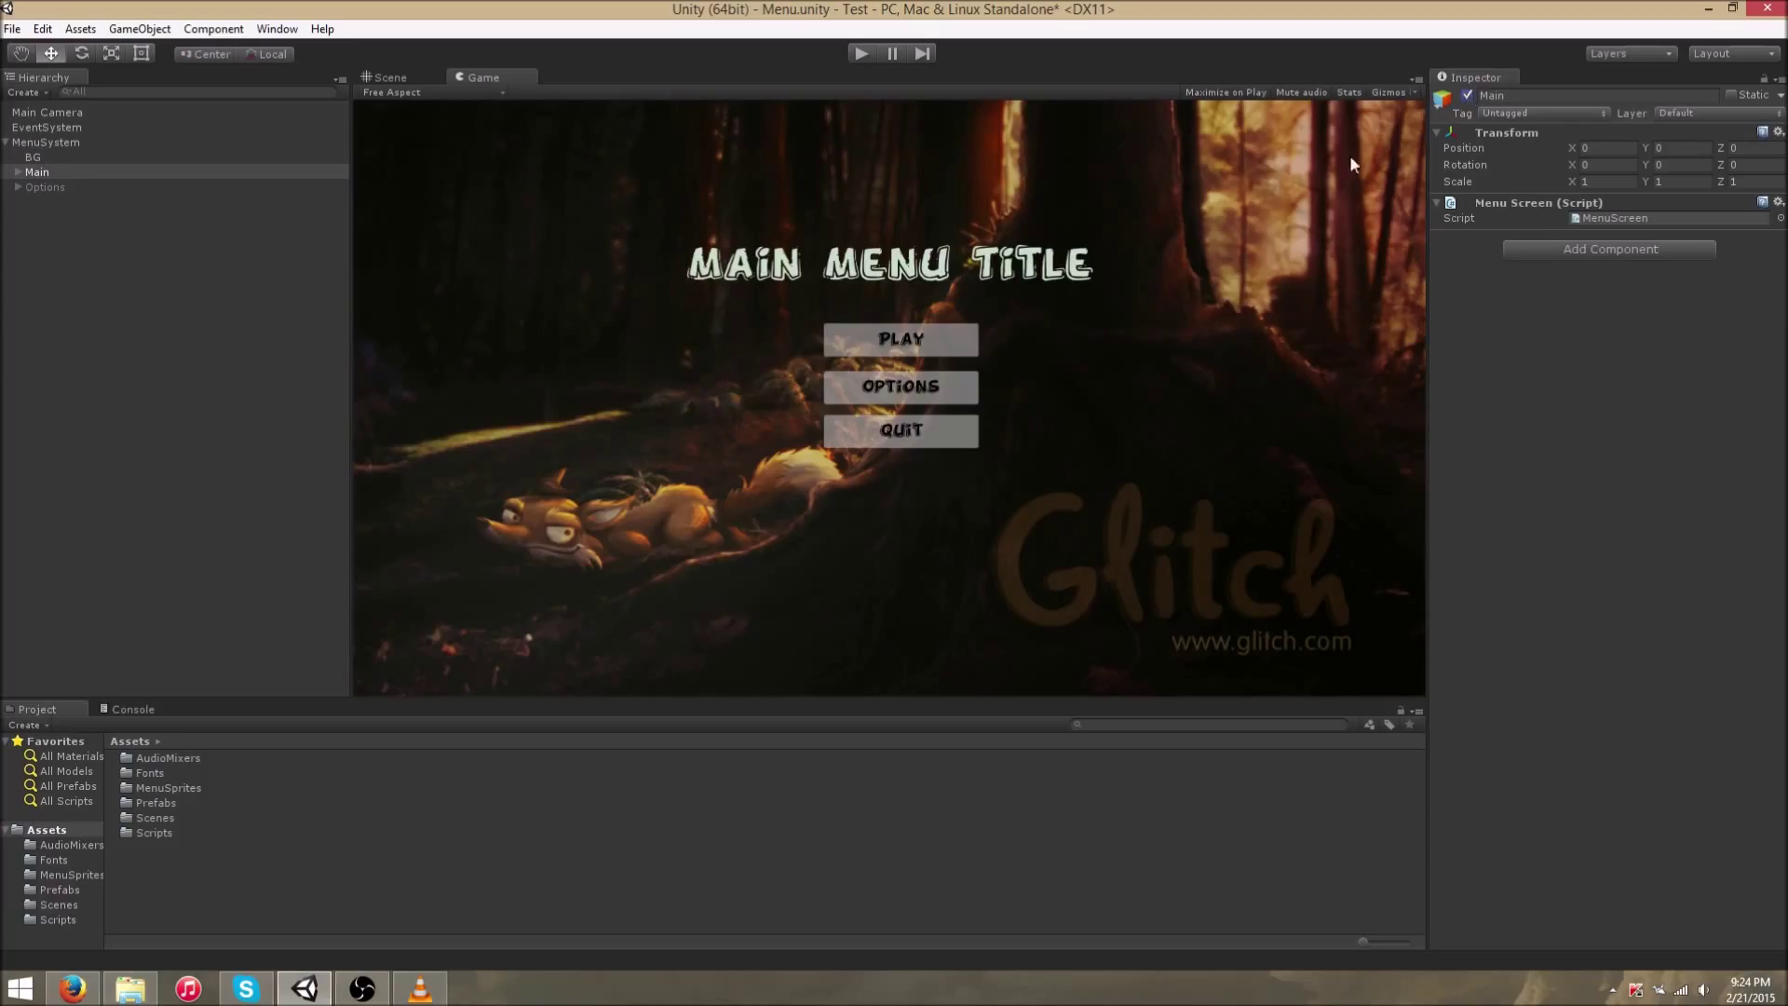
{"action": "left_click", "coordinate": [48, 144]}
{"action": "left_click", "coordinate": [51, 171]}
{"action": "left_click", "coordinate": [49, 144]}
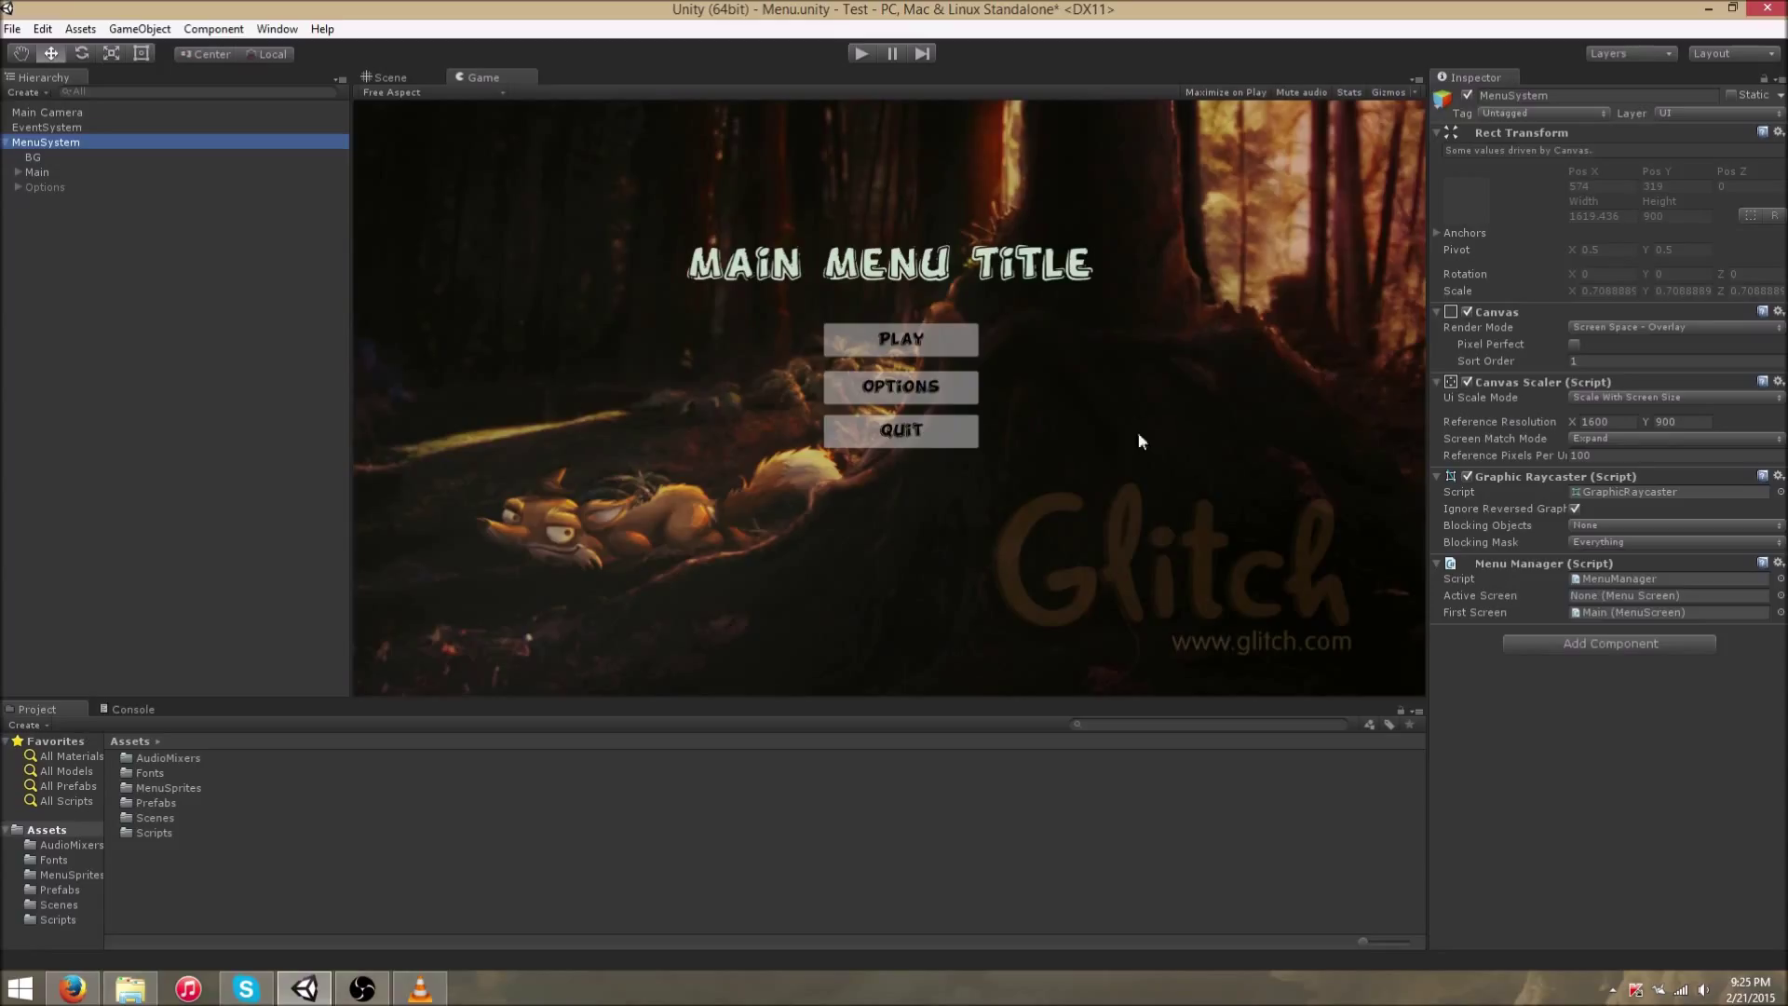
- Inspect Main's Menu Screen script and expand it to reveal Title, Play, Options and Quit
{"action": "left_click", "coordinate": [80, 187]}
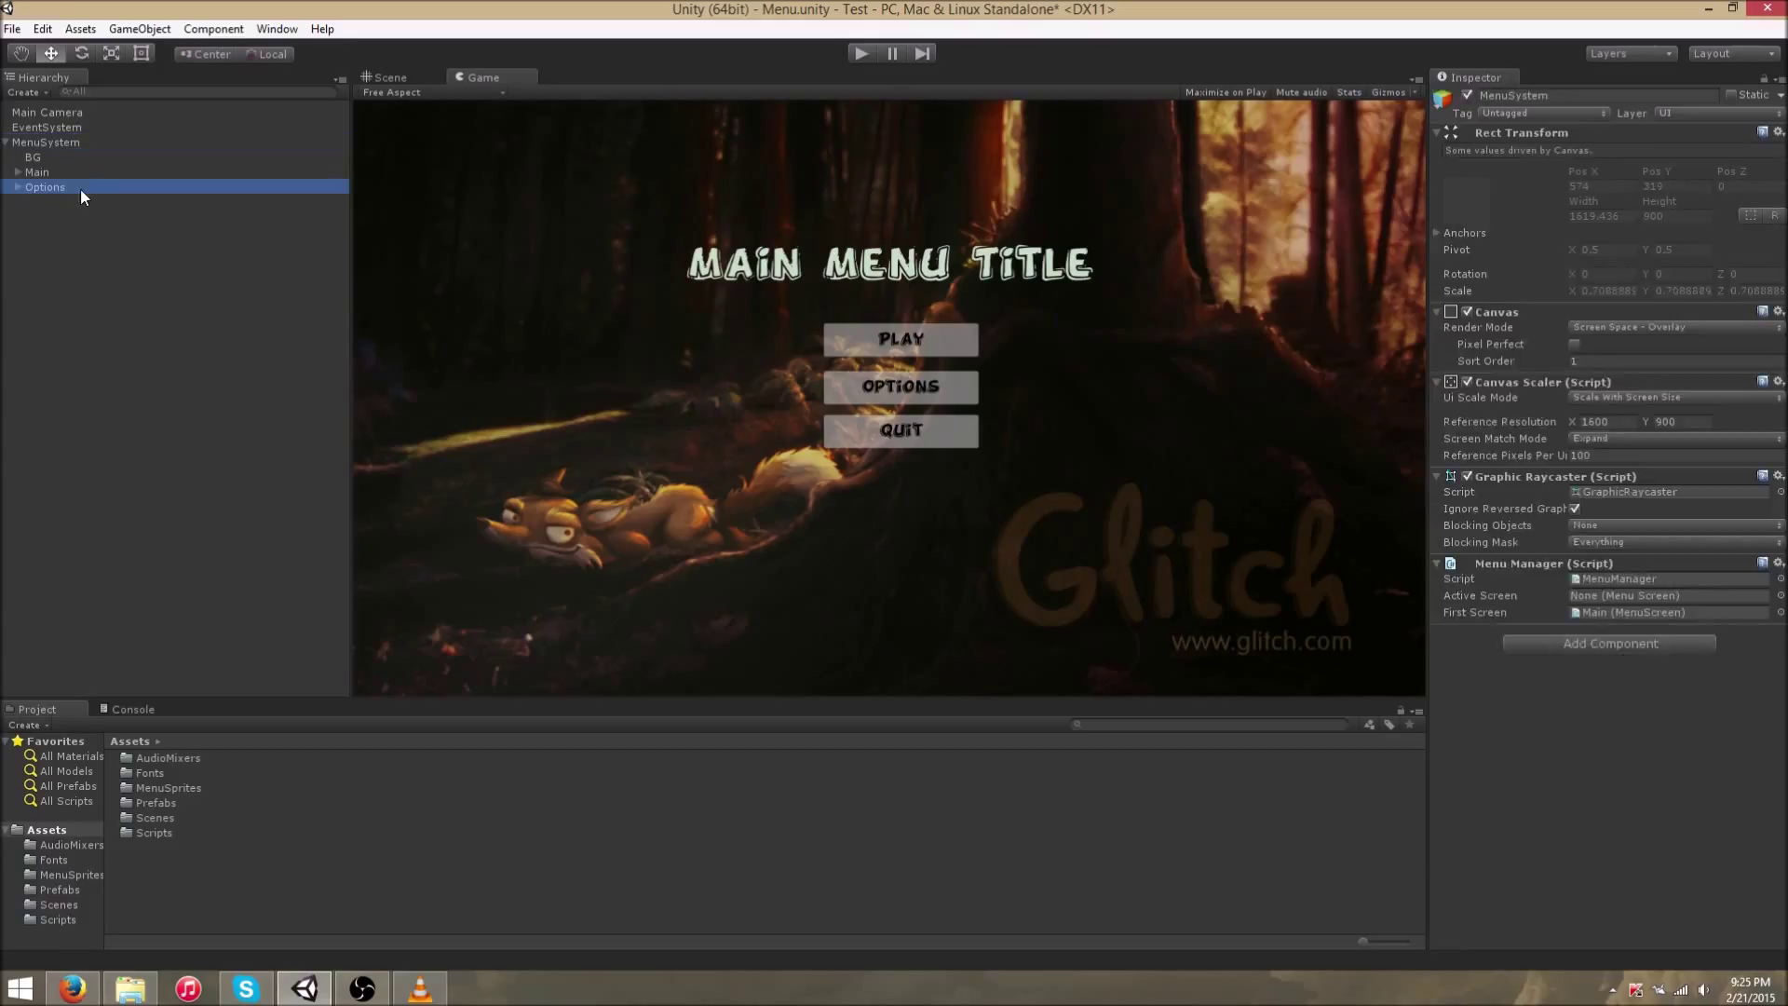
{"action": "left_click", "coordinate": [71, 171]}
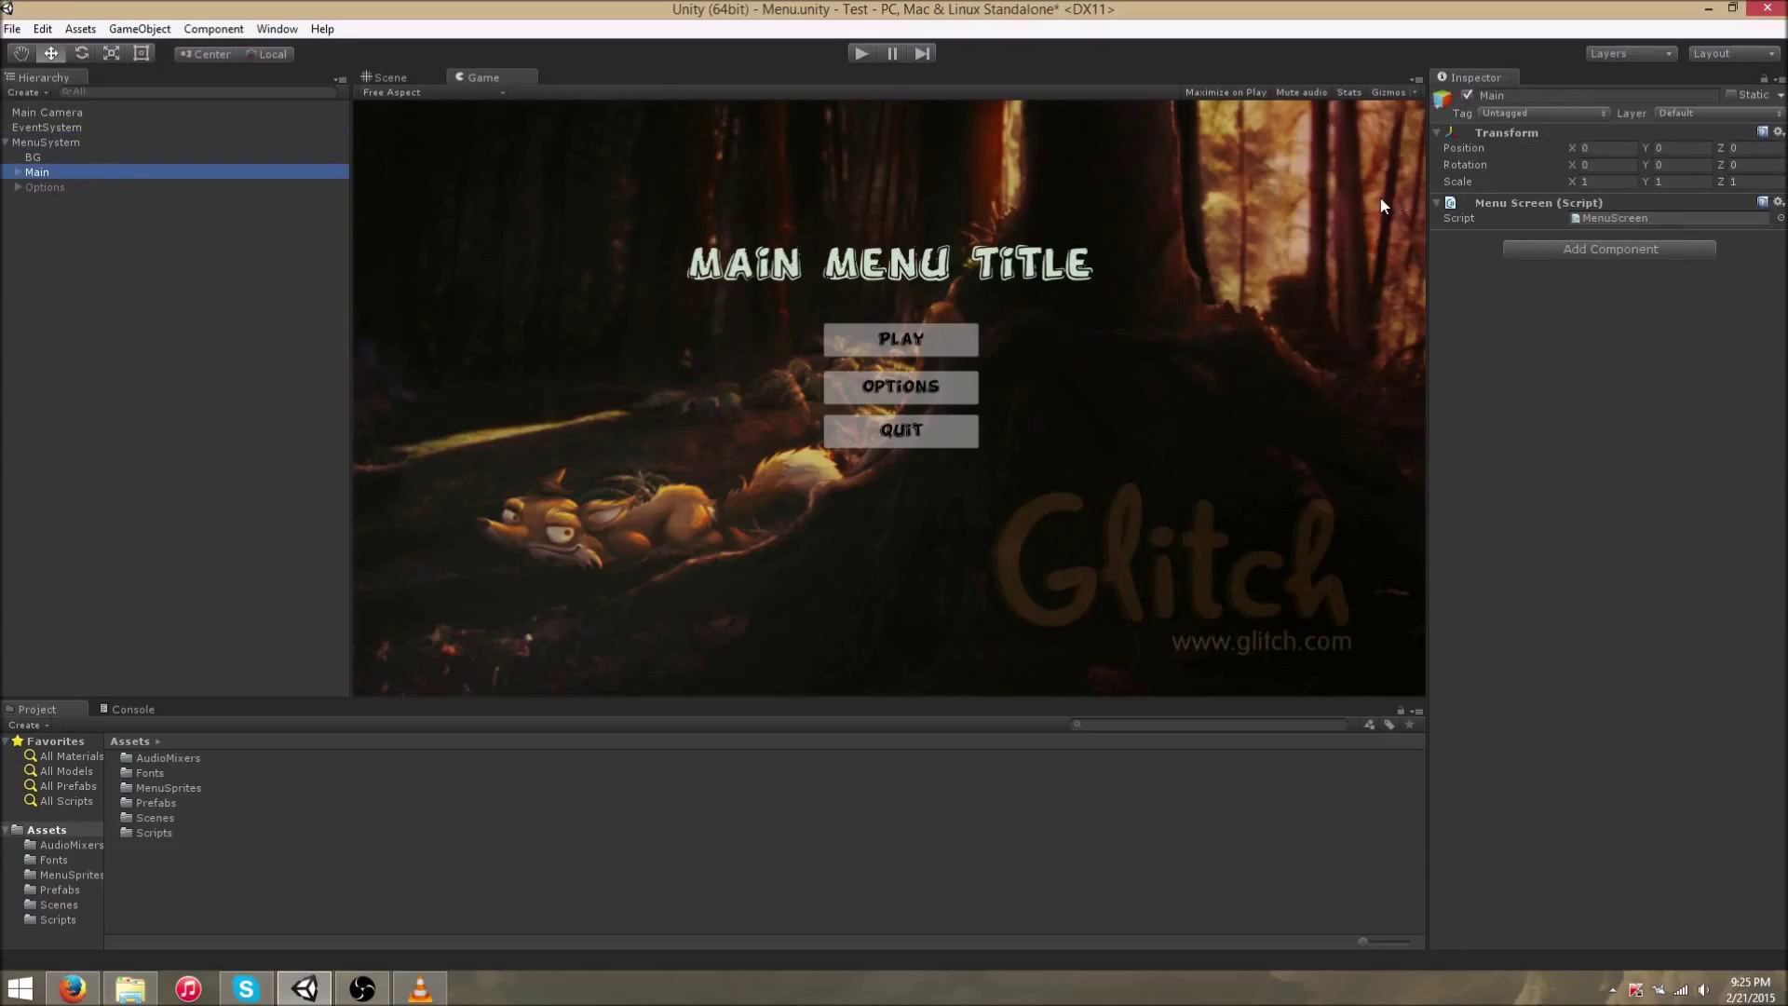
{"action": "left_click", "coordinate": [19, 173]}
{"action": "left_click", "coordinate": [61, 186]}
- Step through Main's Title, Play, Options and Quit children in the Hierarchy, ending on Play
{"action": "left_click", "coordinate": [65, 203]}
{"action": "left_click", "coordinate": [73, 218]}
{"action": "left_click", "coordinate": [80, 242]}
{"action": "left_click", "coordinate": [54, 184]}
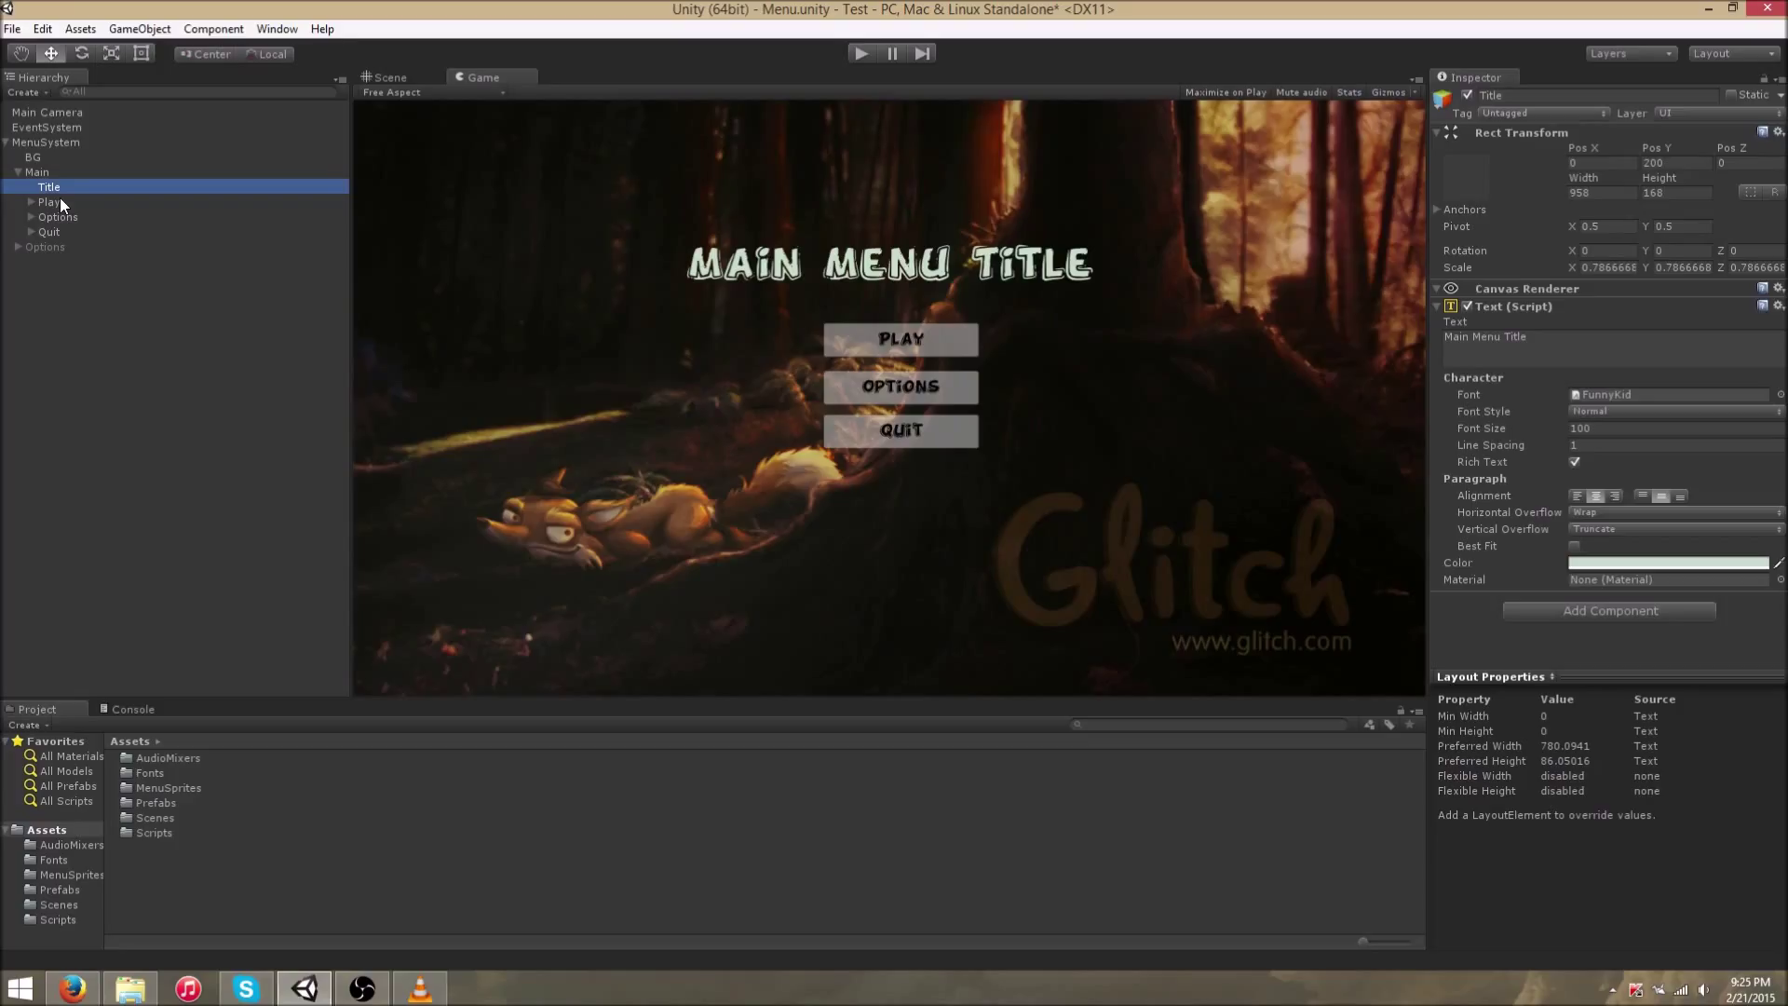
{"action": "left_click", "coordinate": [60, 199]}
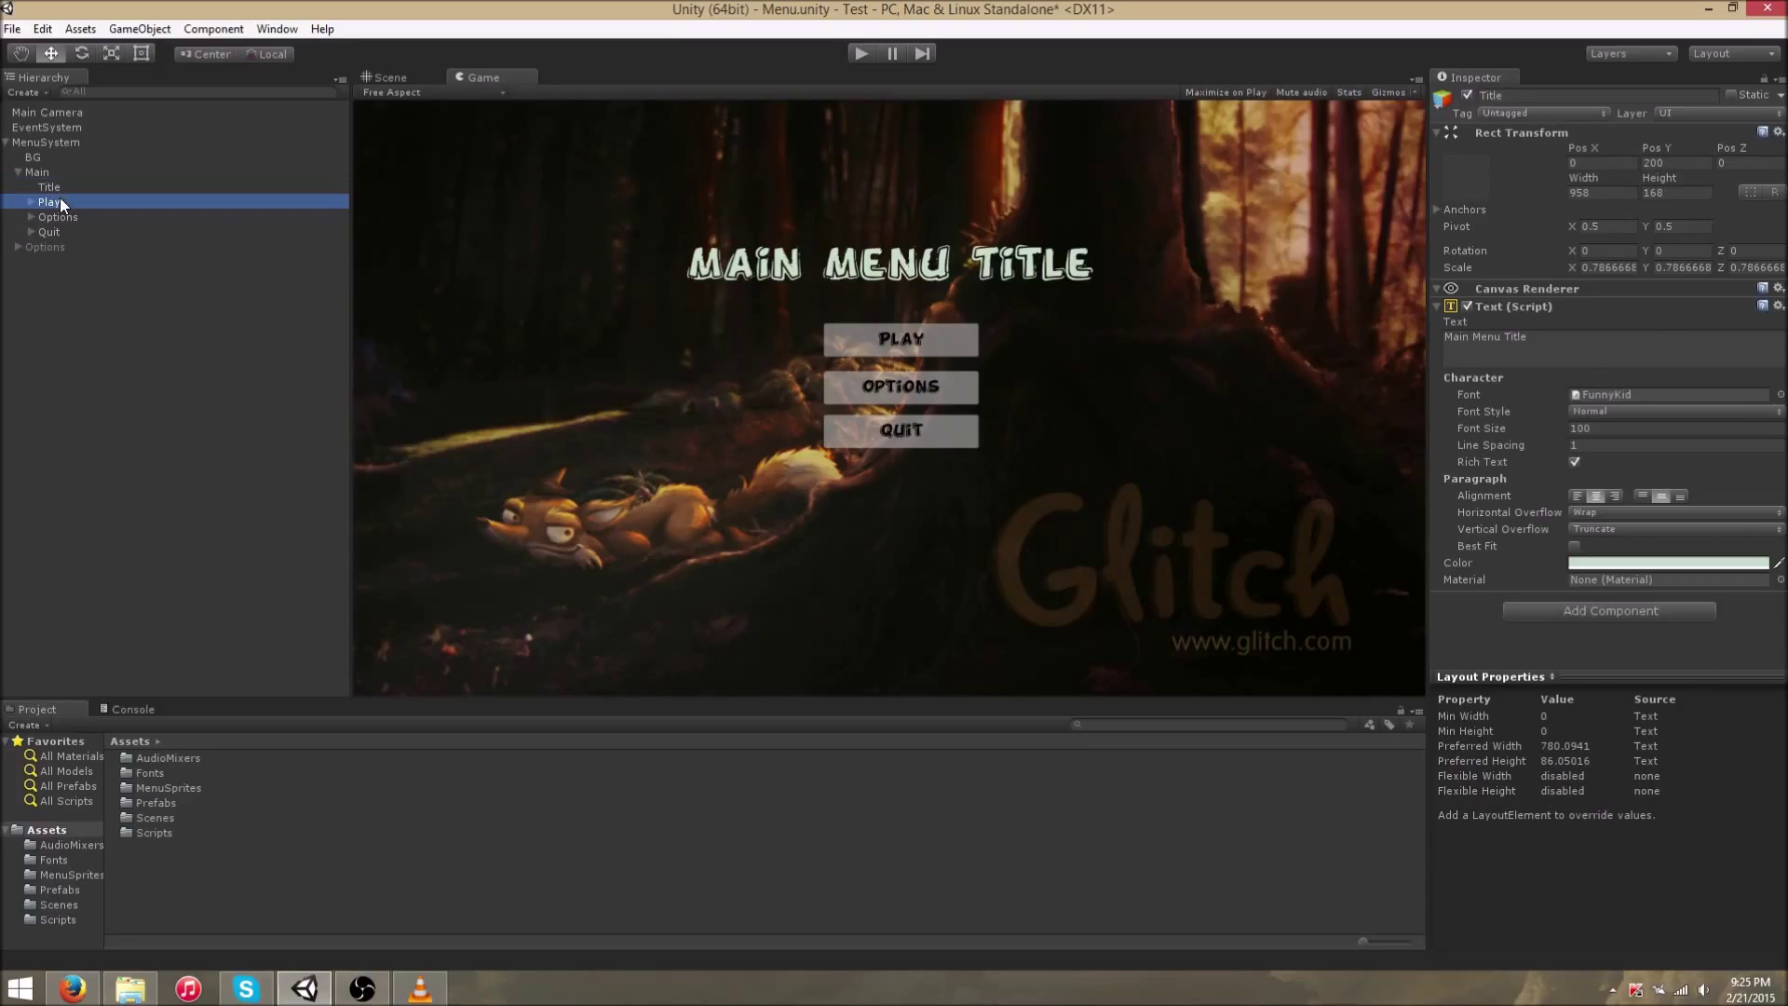
{"action": "left_click", "coordinate": [69, 216]}
{"action": "left_click", "coordinate": [76, 231]}
{"action": "left_click", "coordinate": [63, 204]}
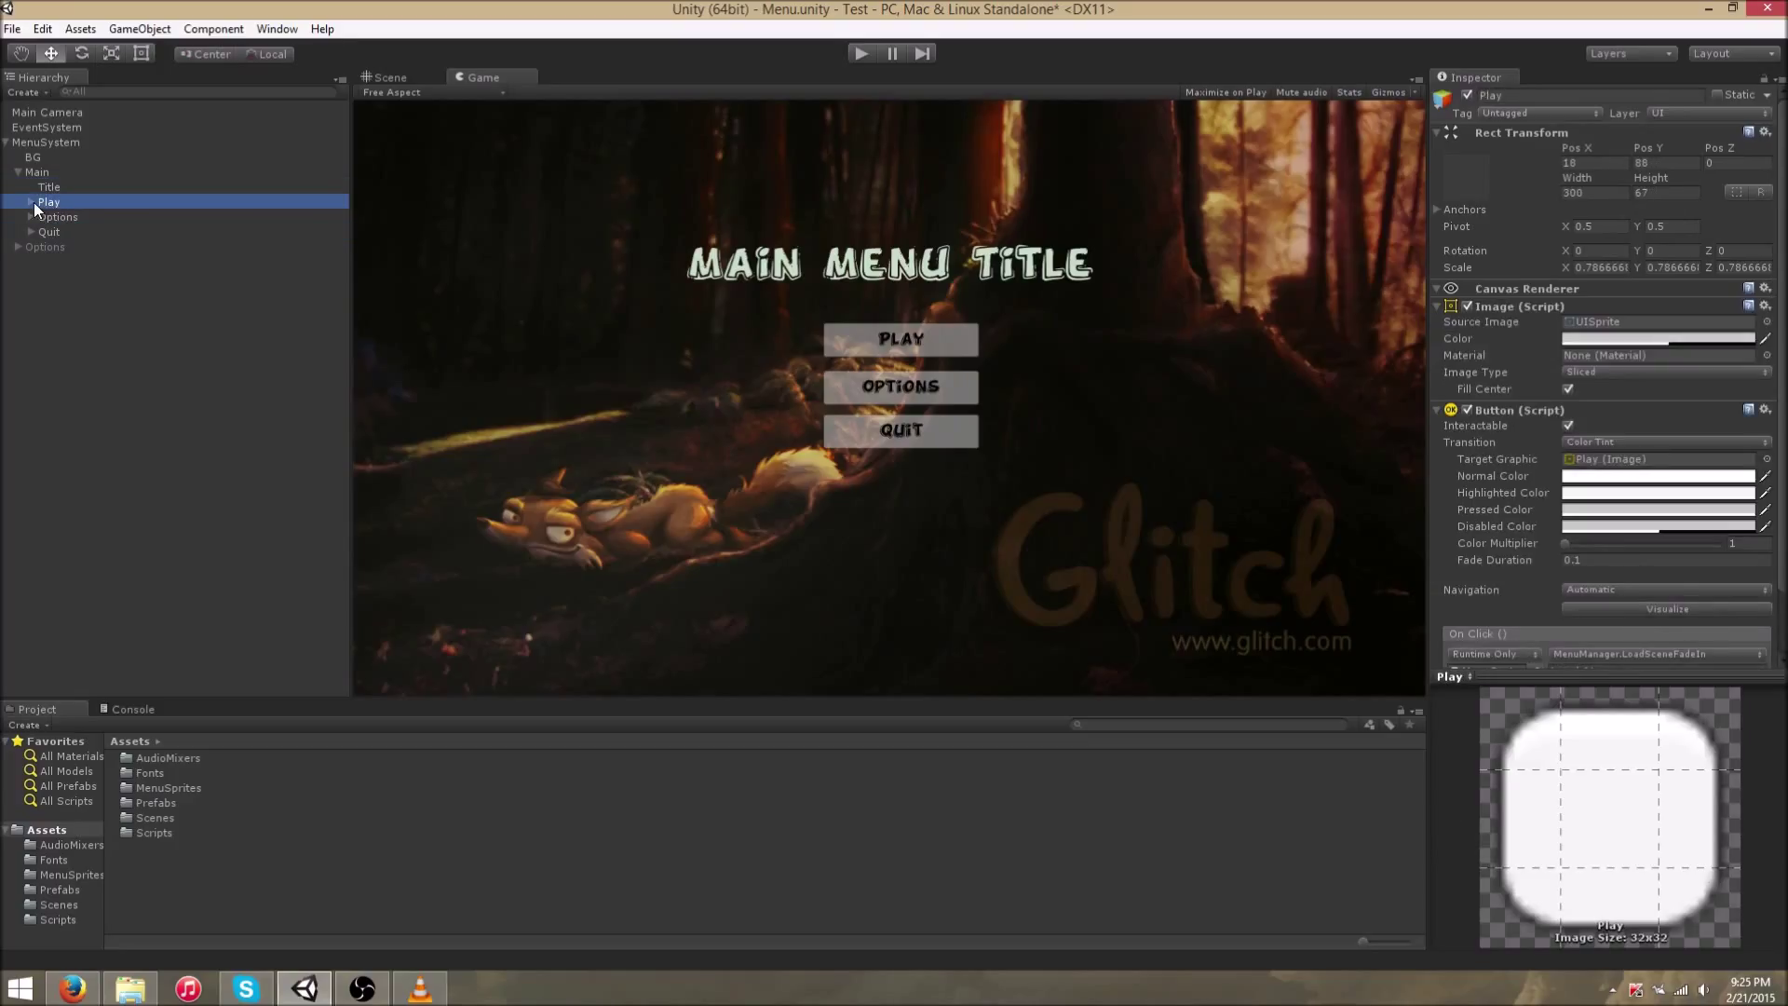
{"action": "left_click", "coordinate": [60, 230]}
{"action": "left_click", "coordinate": [60, 218]}
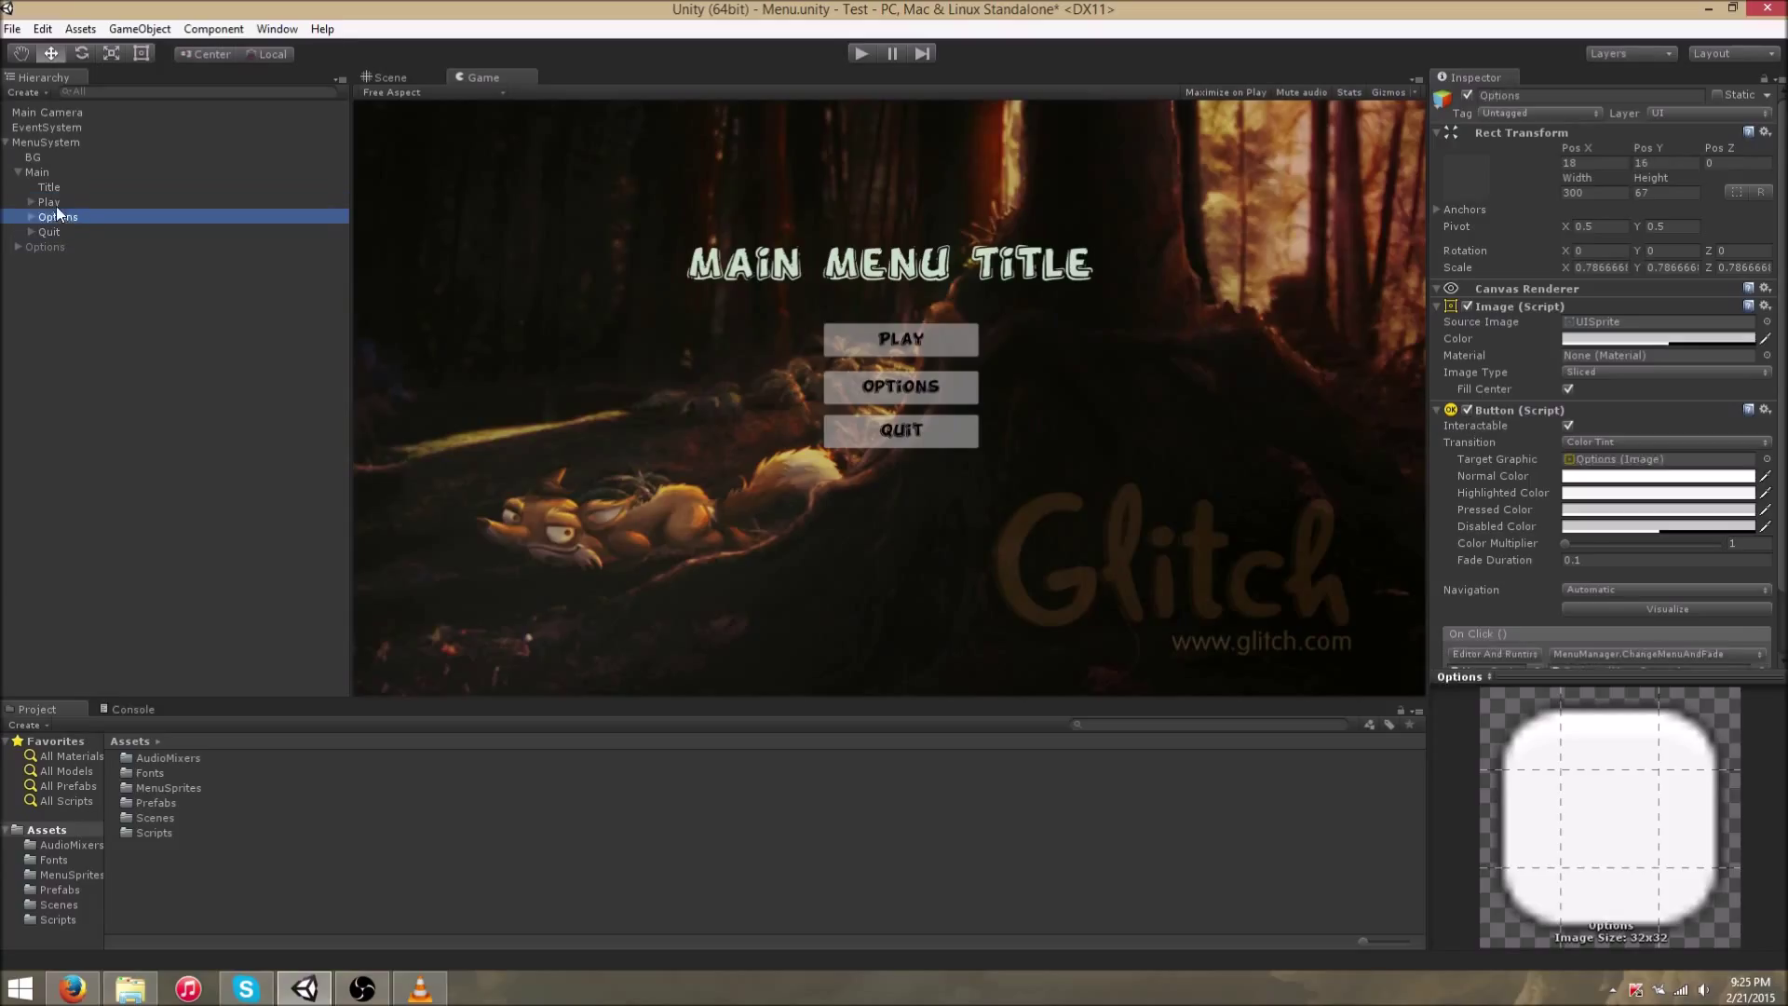
{"action": "left_click", "coordinate": [54, 204]}
- Confirm Play's On Click calls LoadSceneFadeIn for Level 01, leaving the function unchanged
{"action": "scroll", "coordinate": [1565, 391], "scroll_direction": "down", "scroll_amount": 2}
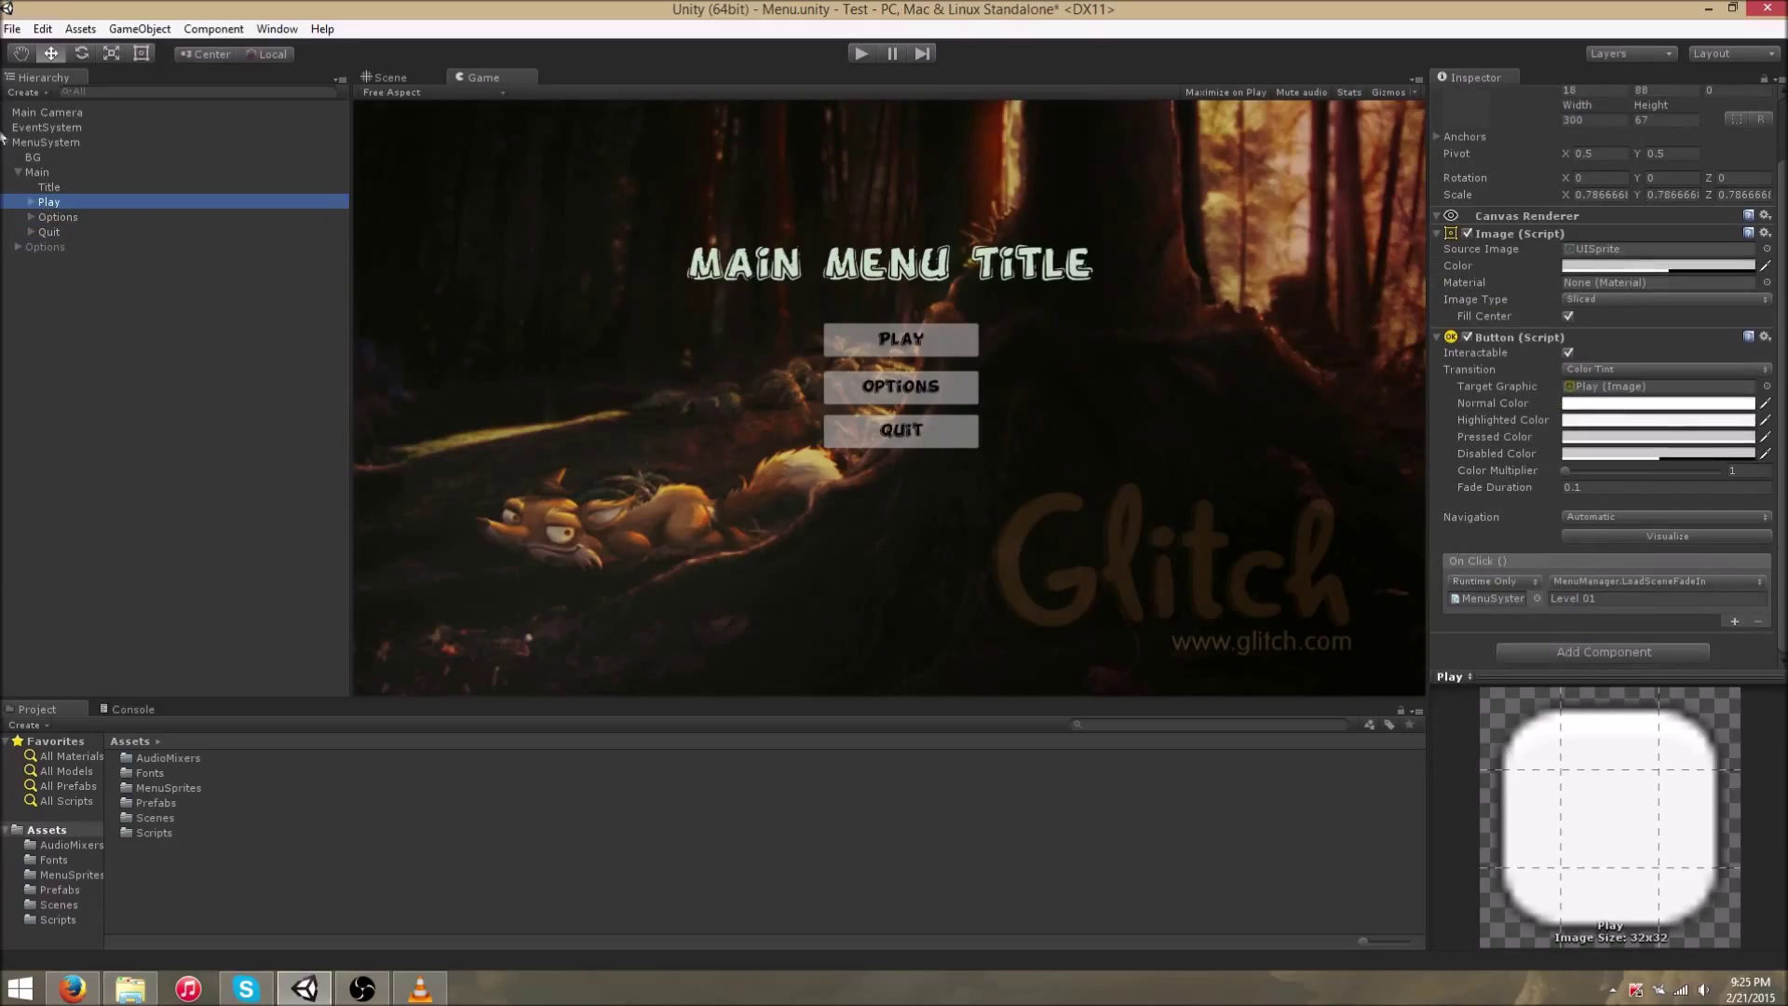
{"action": "left_click", "coordinate": [1621, 581]}
{"action": "mouse_move", "coordinate": [1593, 732]}
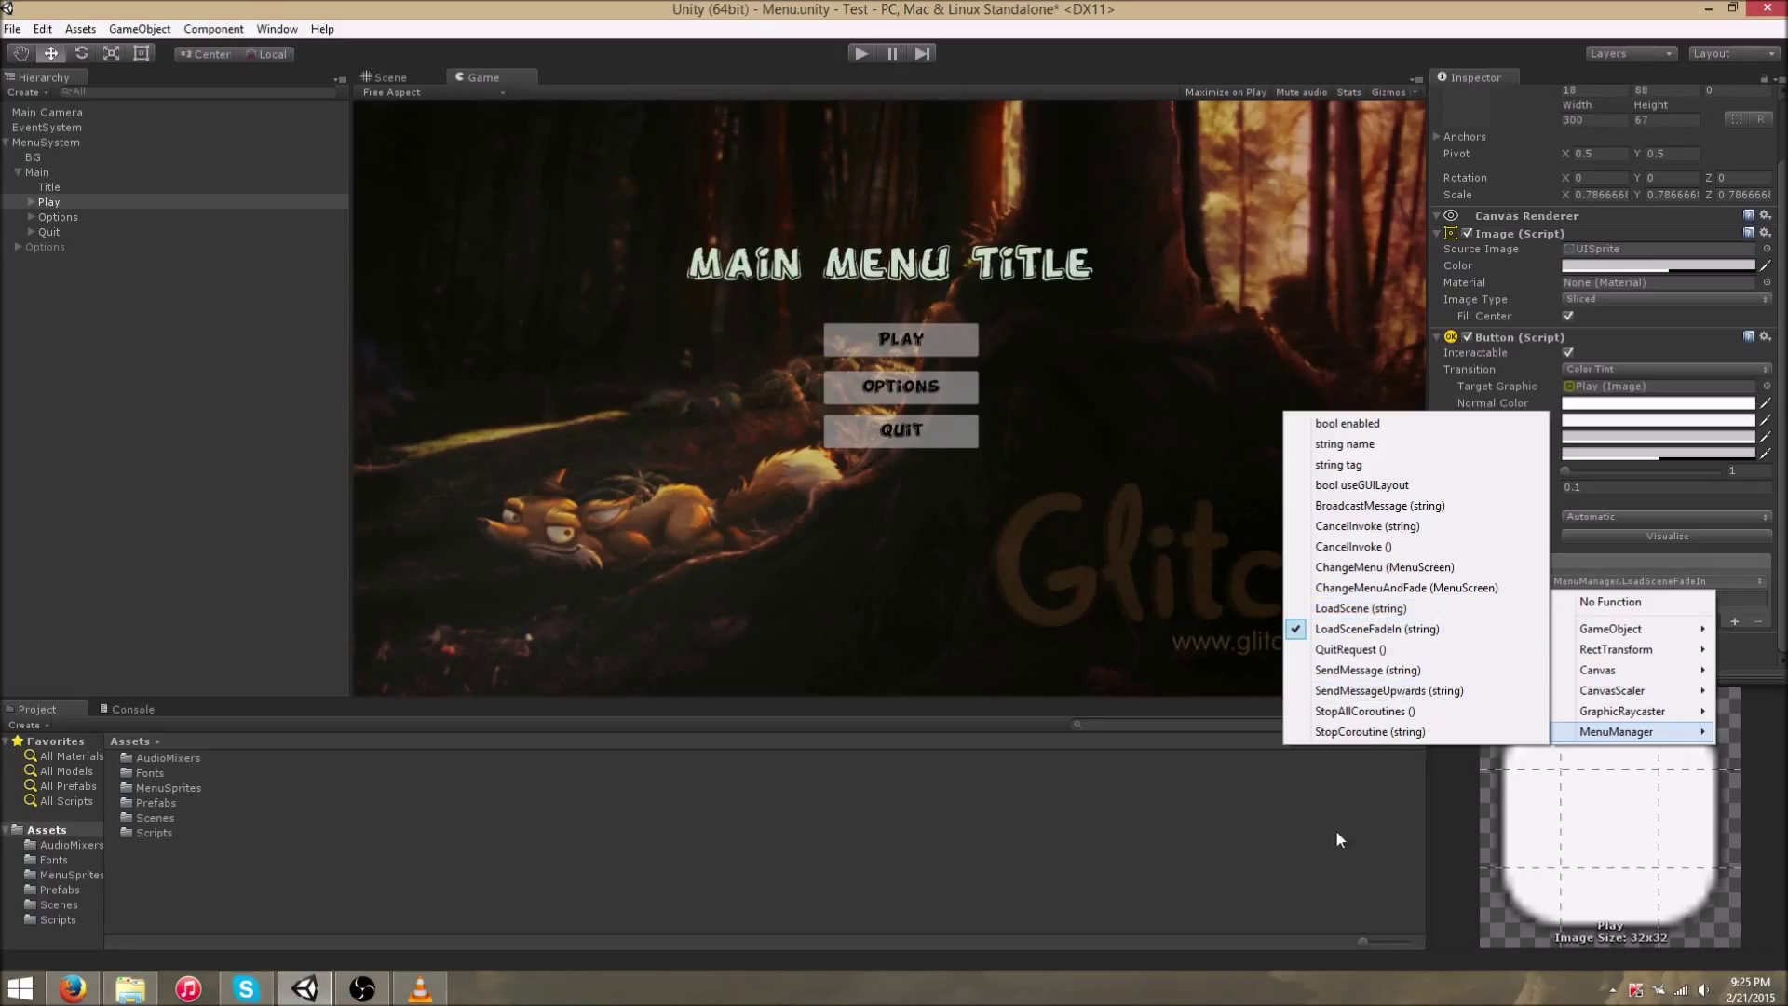
{"action": "left_click", "coordinate": [1297, 902]}
{"action": "left_click", "coordinate": [58, 218]}
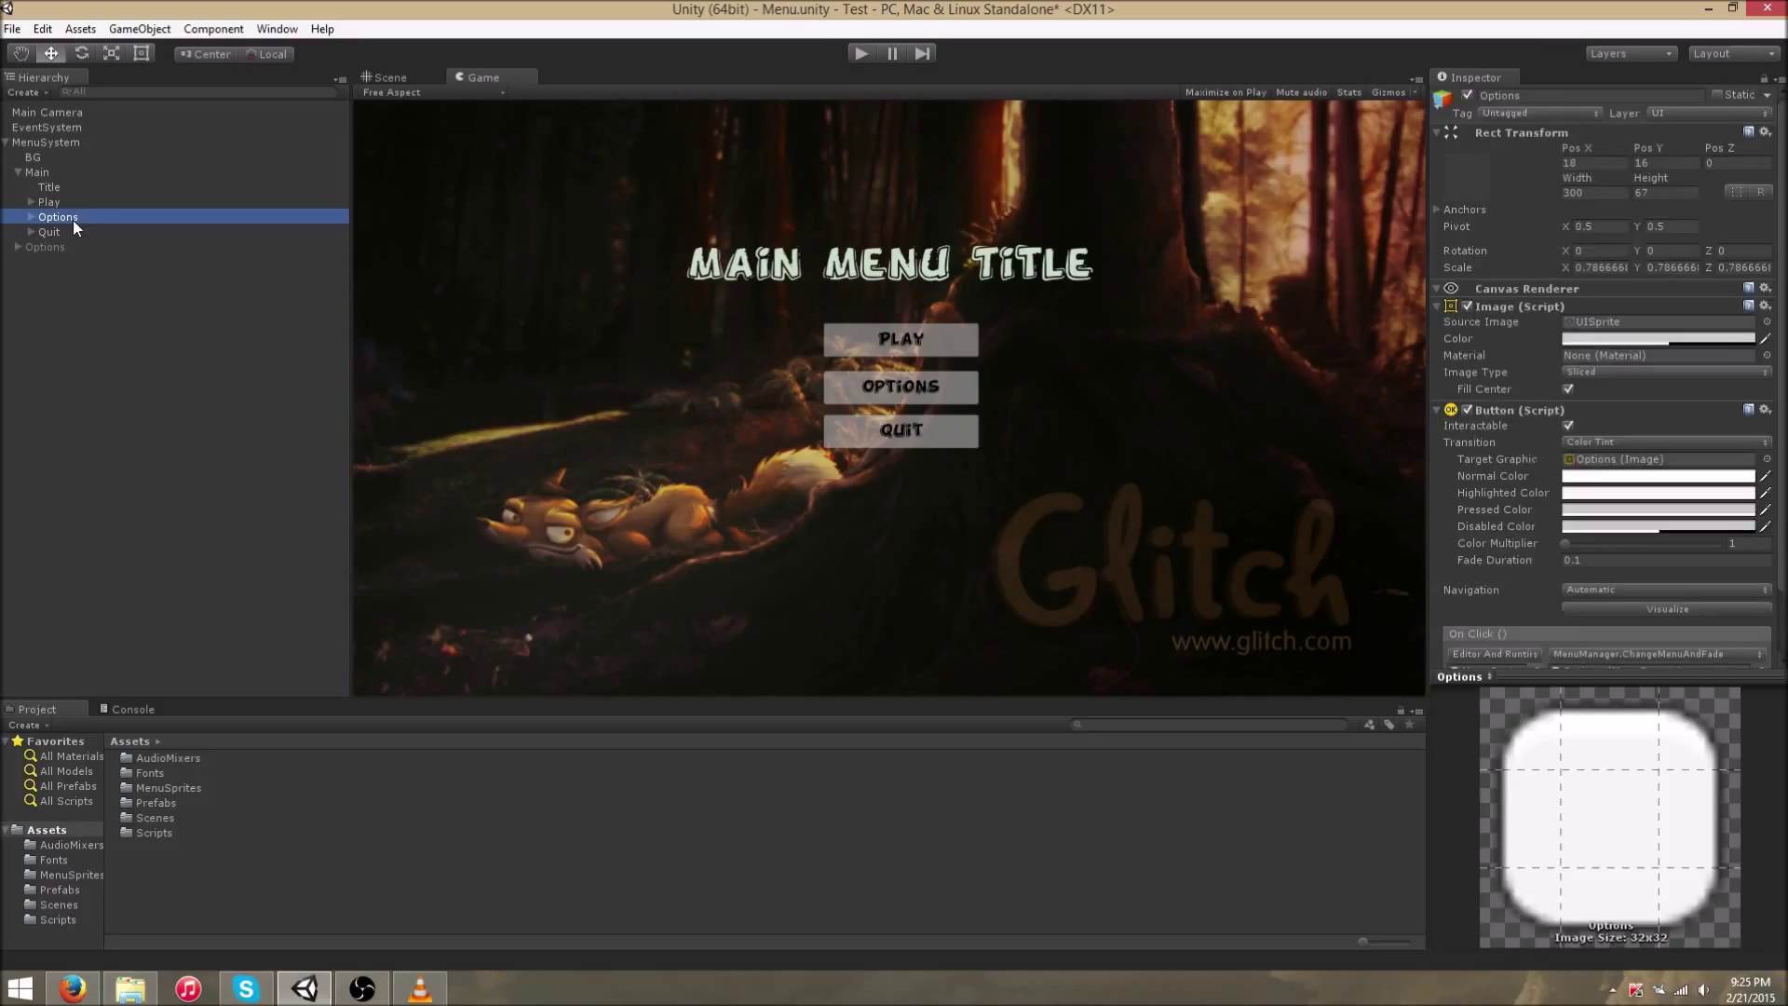
- Verify the Options button's On Click uses ChangeMenuAndFade with the Options screen
{"action": "scroll", "coordinate": [1567, 621], "scroll_direction": "down", "scroll_amount": 3}
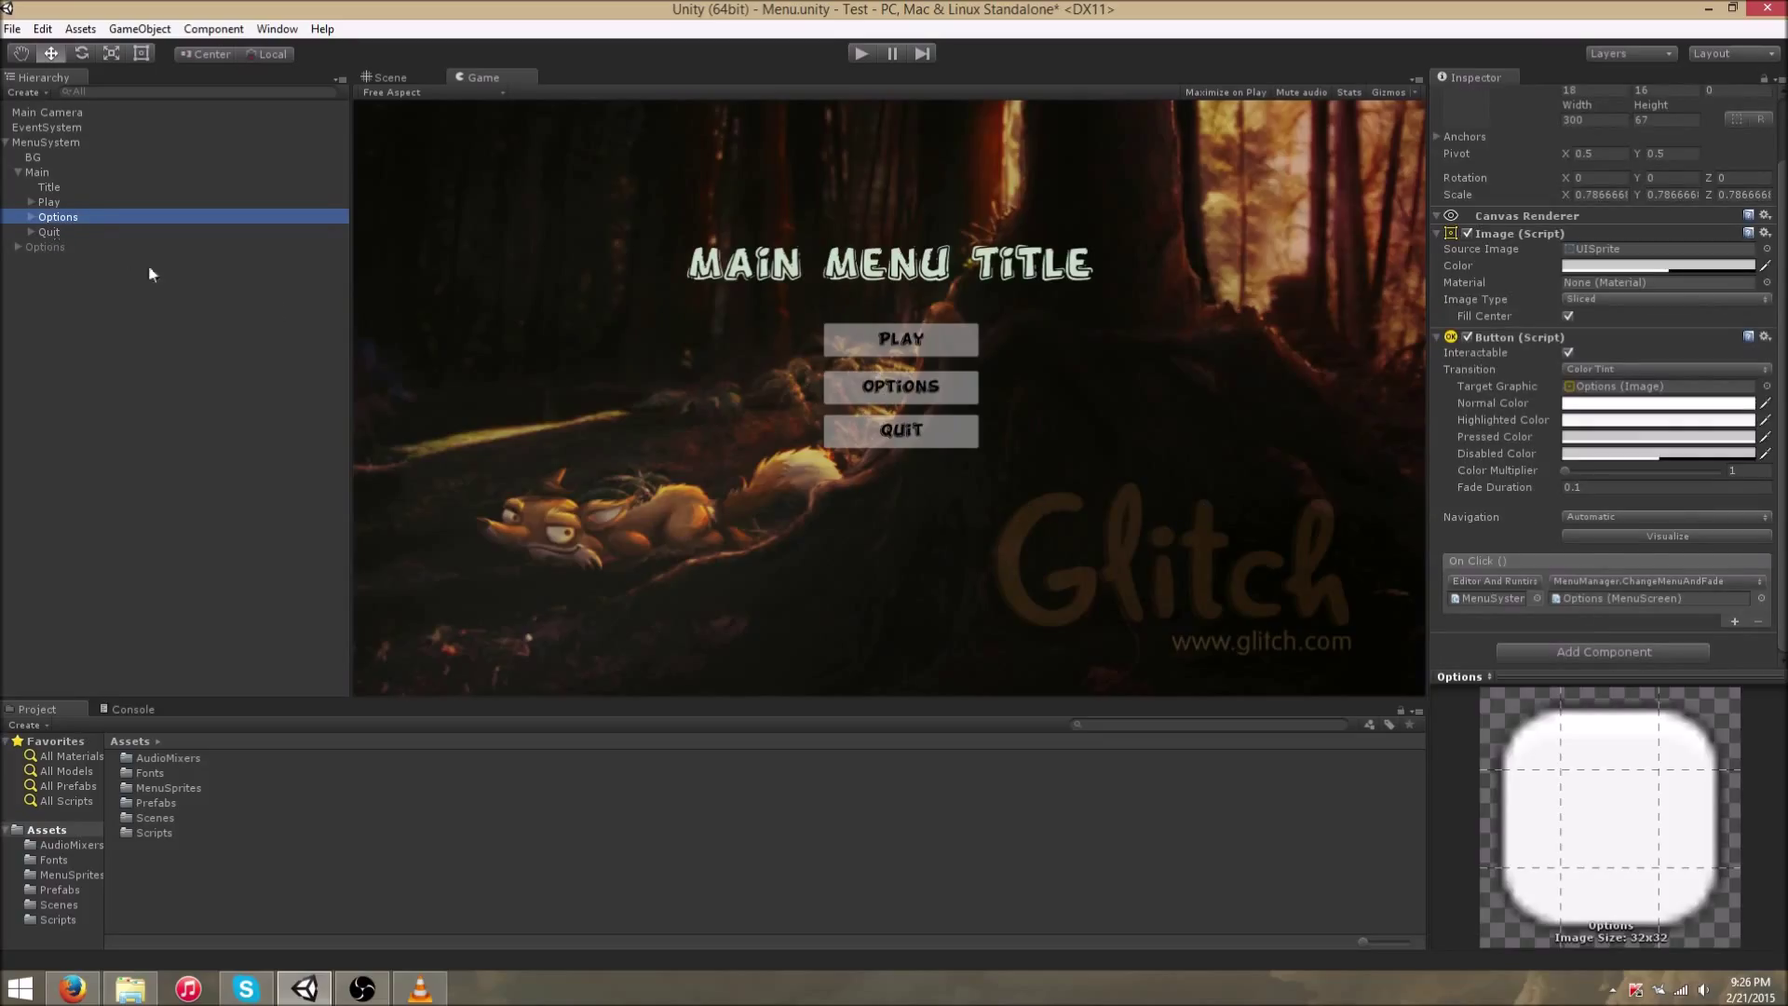
{"action": "left_click", "coordinate": [1587, 581]}
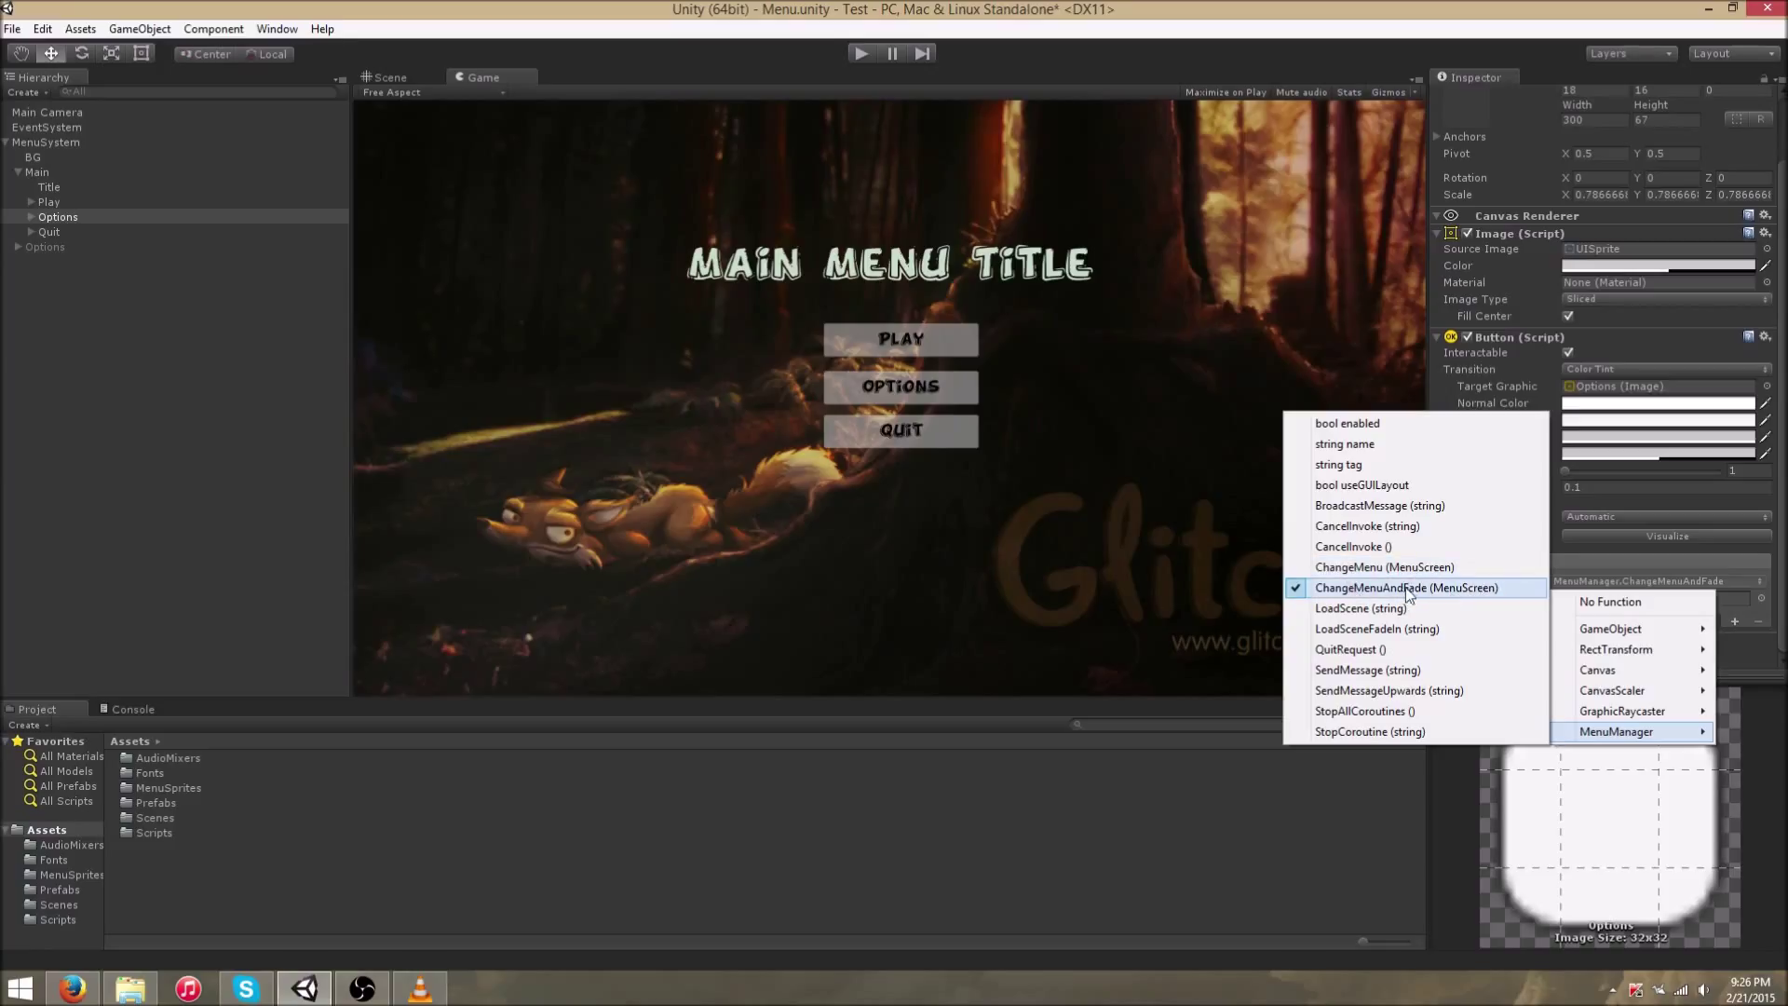
{"action": "left_click", "coordinate": [1332, 832]}
{"action": "left_click", "coordinate": [57, 218]}
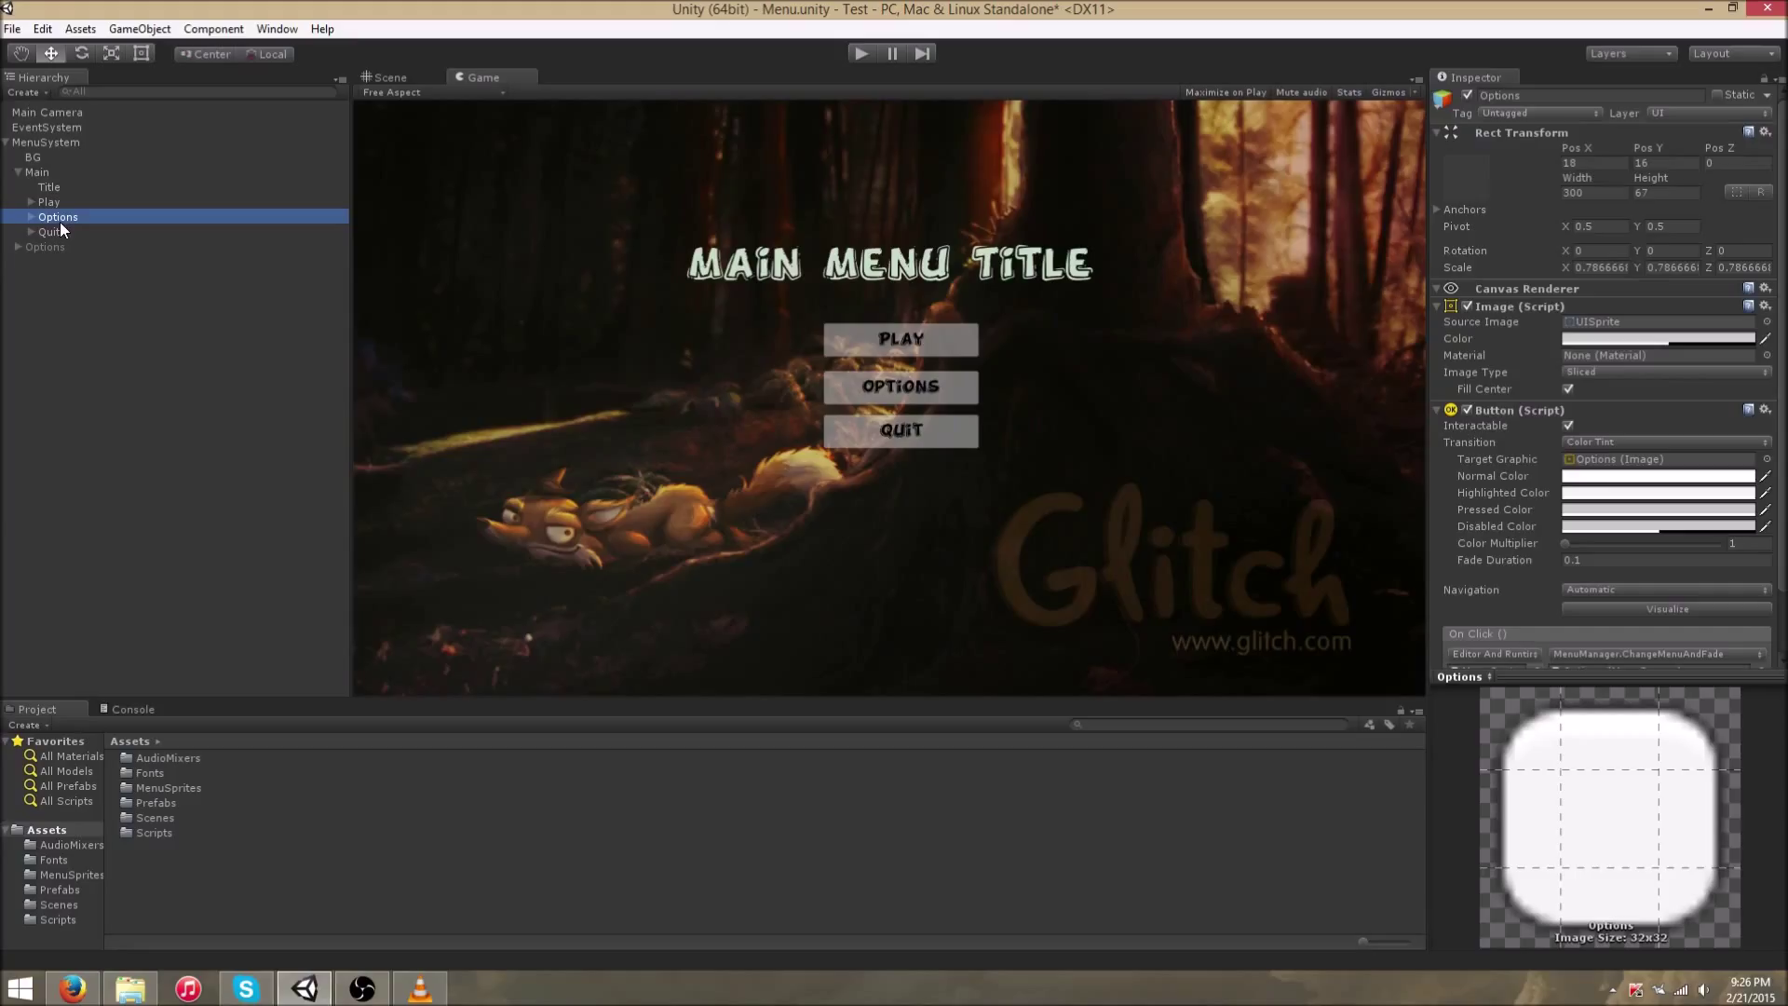
- Check MenuSystem's Menu Manager First Screen, then bring up the Quit button's settings
{"action": "scroll", "coordinate": [1488, 500], "scroll_direction": "down", "scroll_amount": 2}
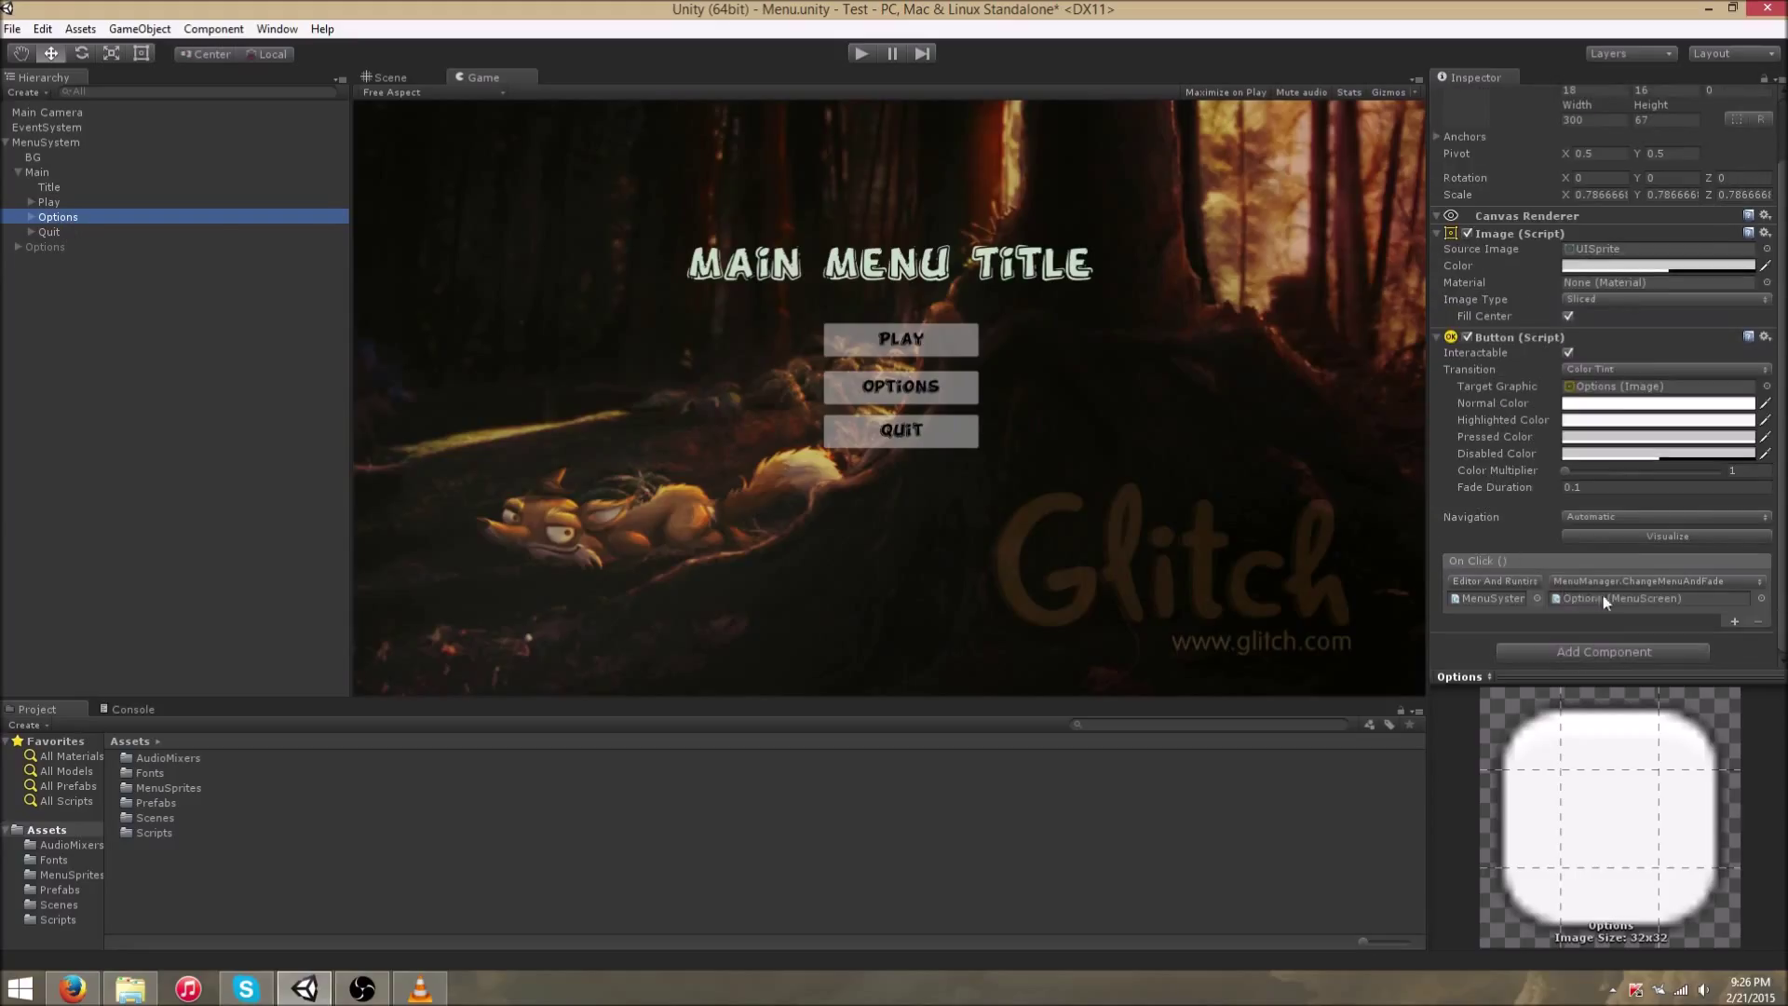
{"action": "left_click", "coordinate": [63, 143]}
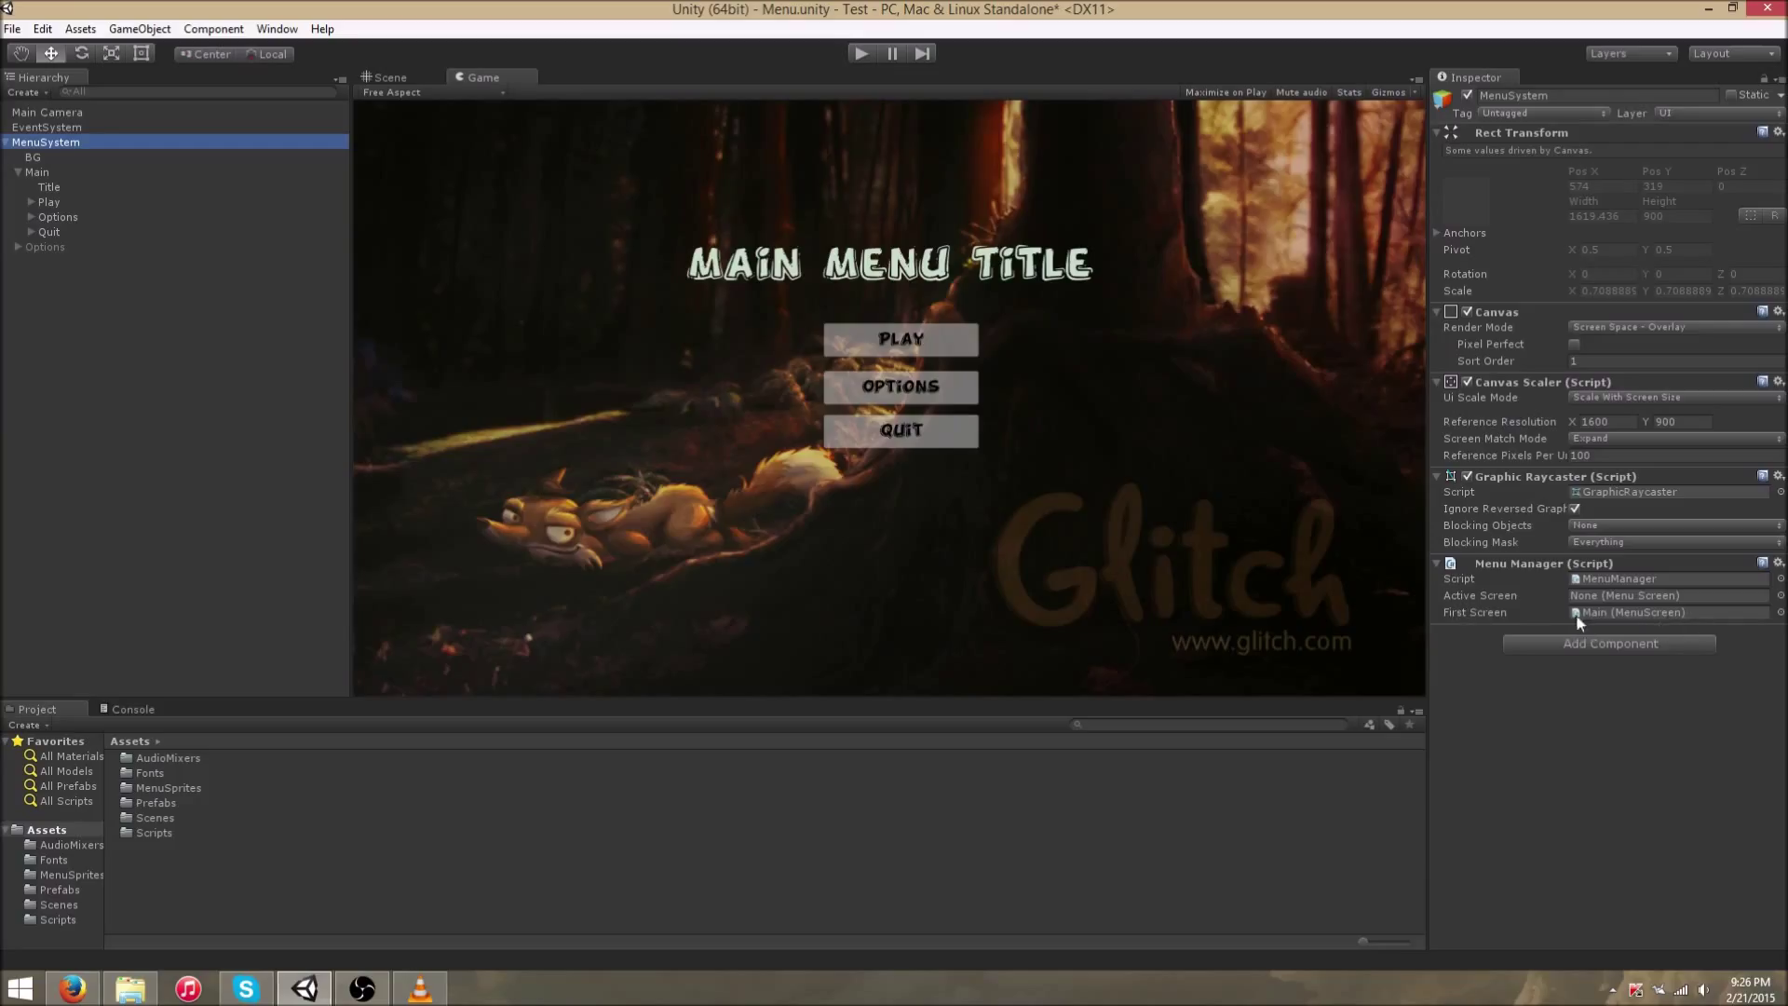
{"action": "left_click", "coordinate": [73, 220]}
{"action": "scroll", "coordinate": [1641, 598], "scroll_direction": "down", "scroll_amount": 2}
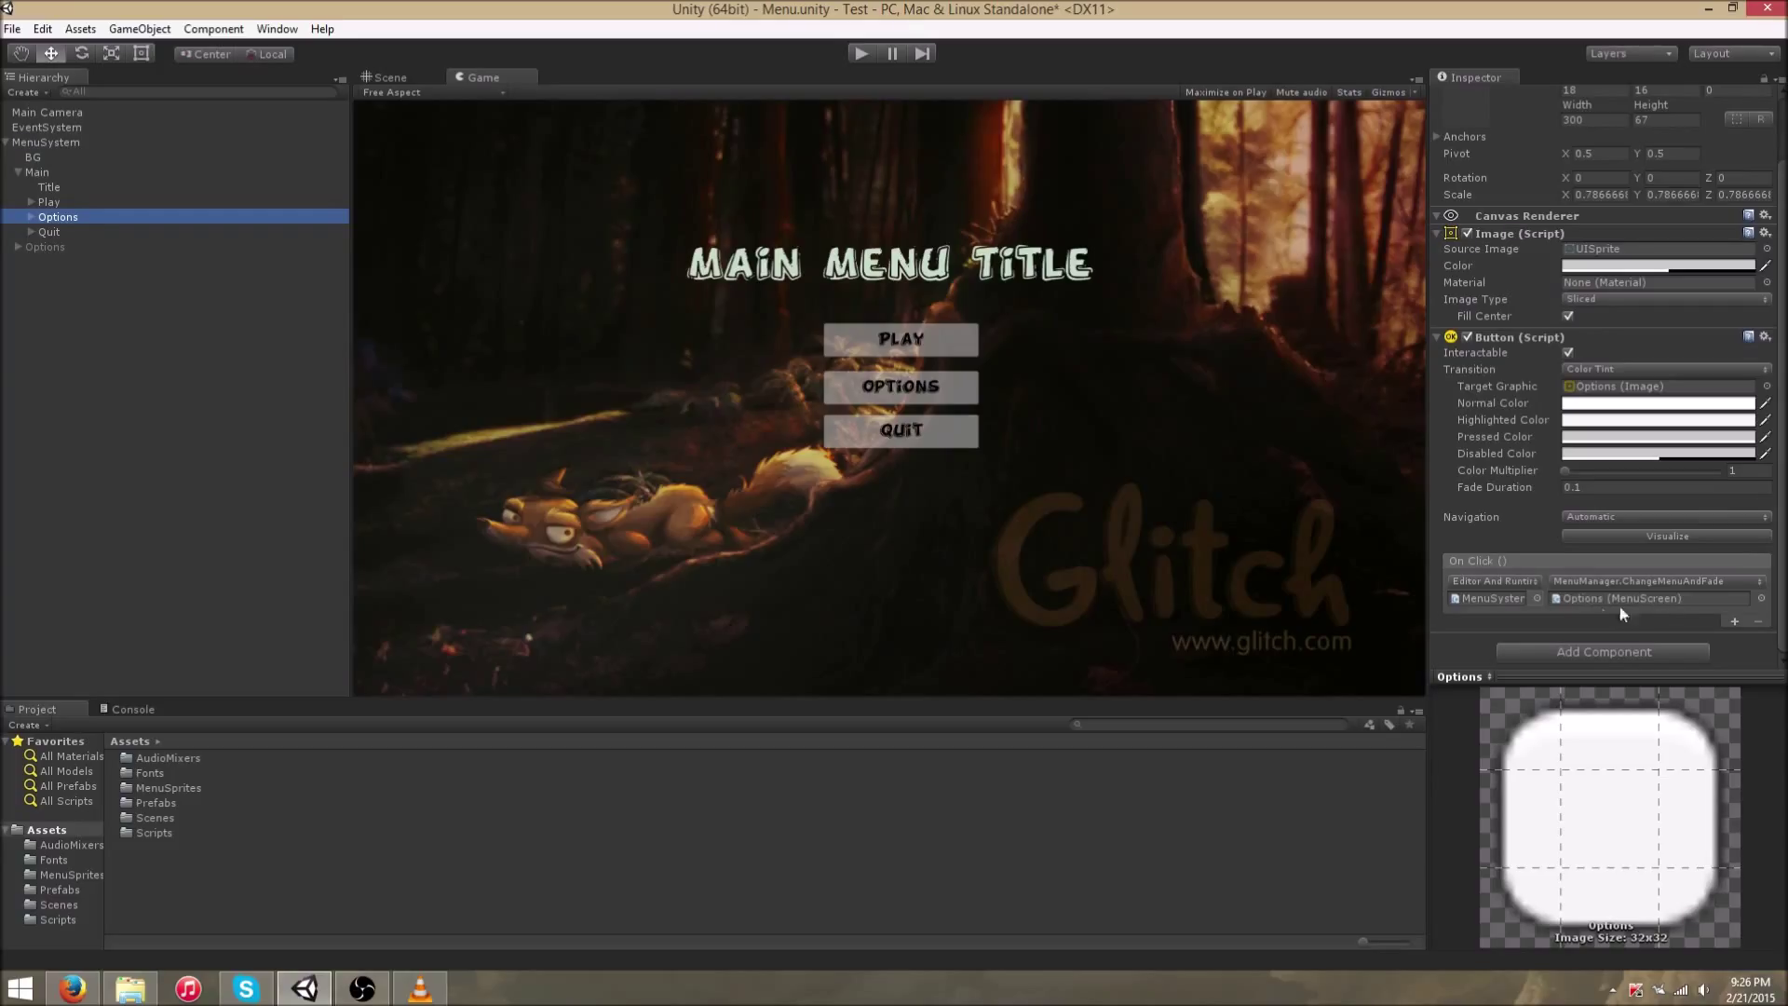
{"action": "left_click", "coordinate": [82, 232]}
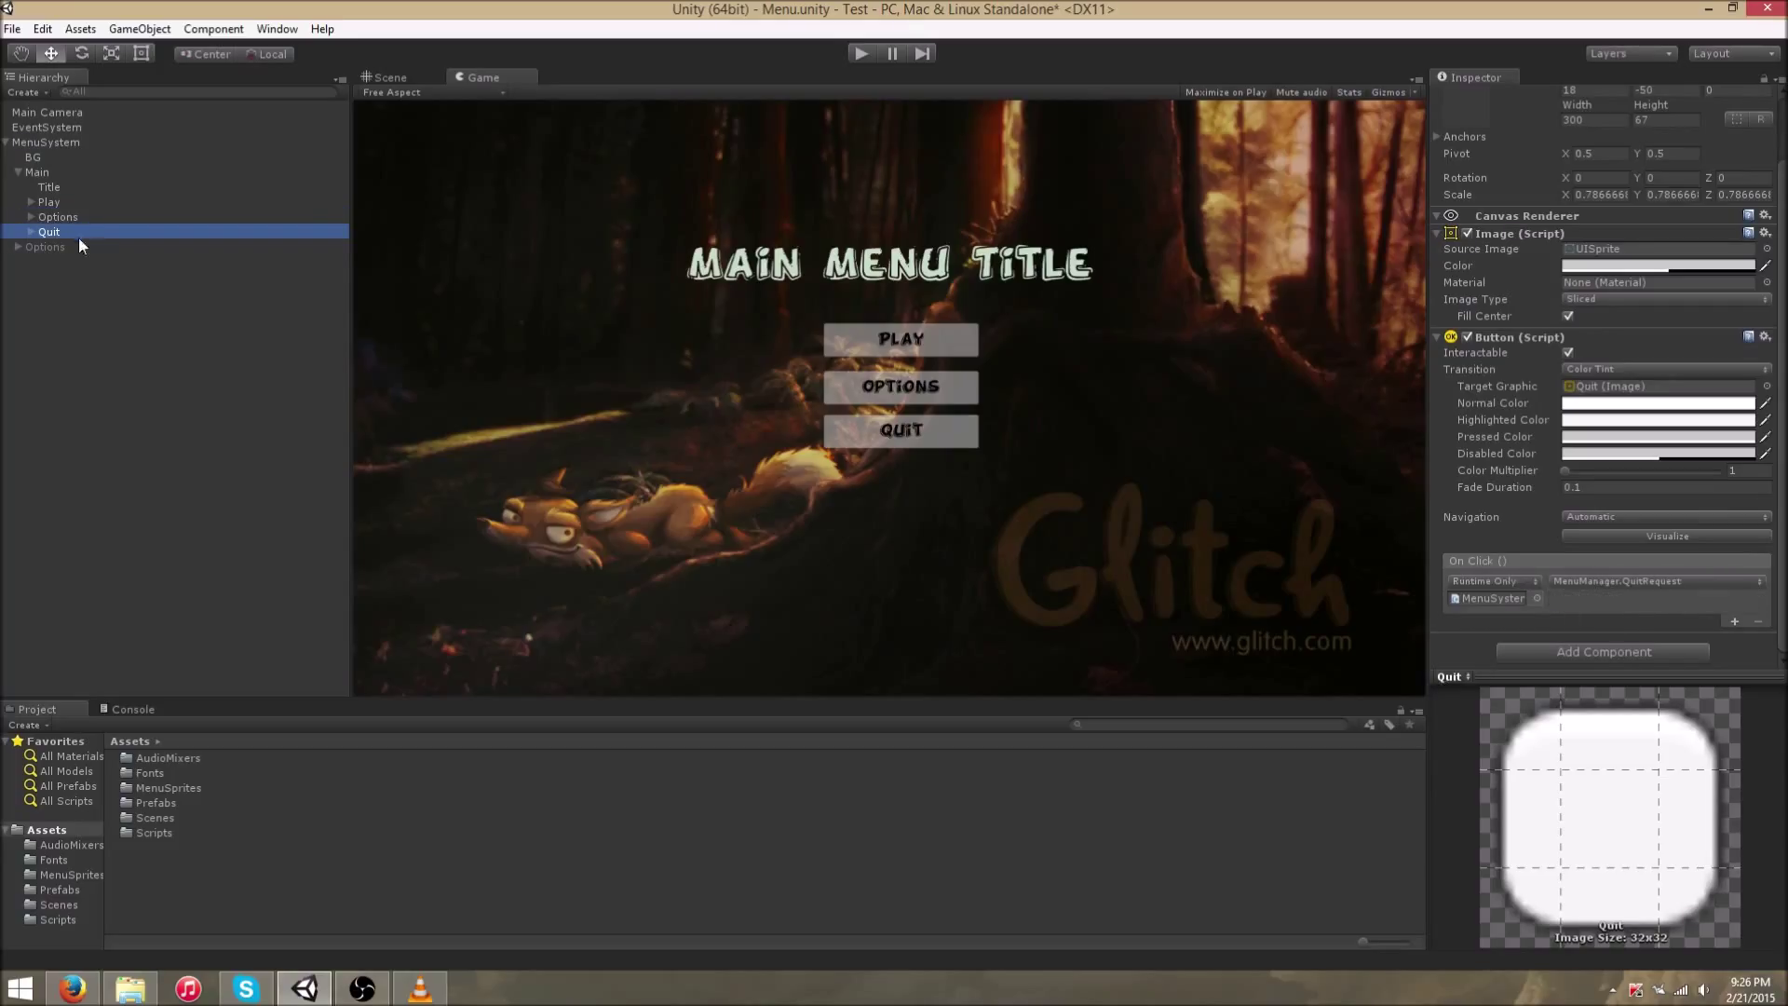
- Check that Quit's On Click calls MenuManager.QuitRequest, leaving it unchanged
{"action": "left_click", "coordinate": [1636, 584]}
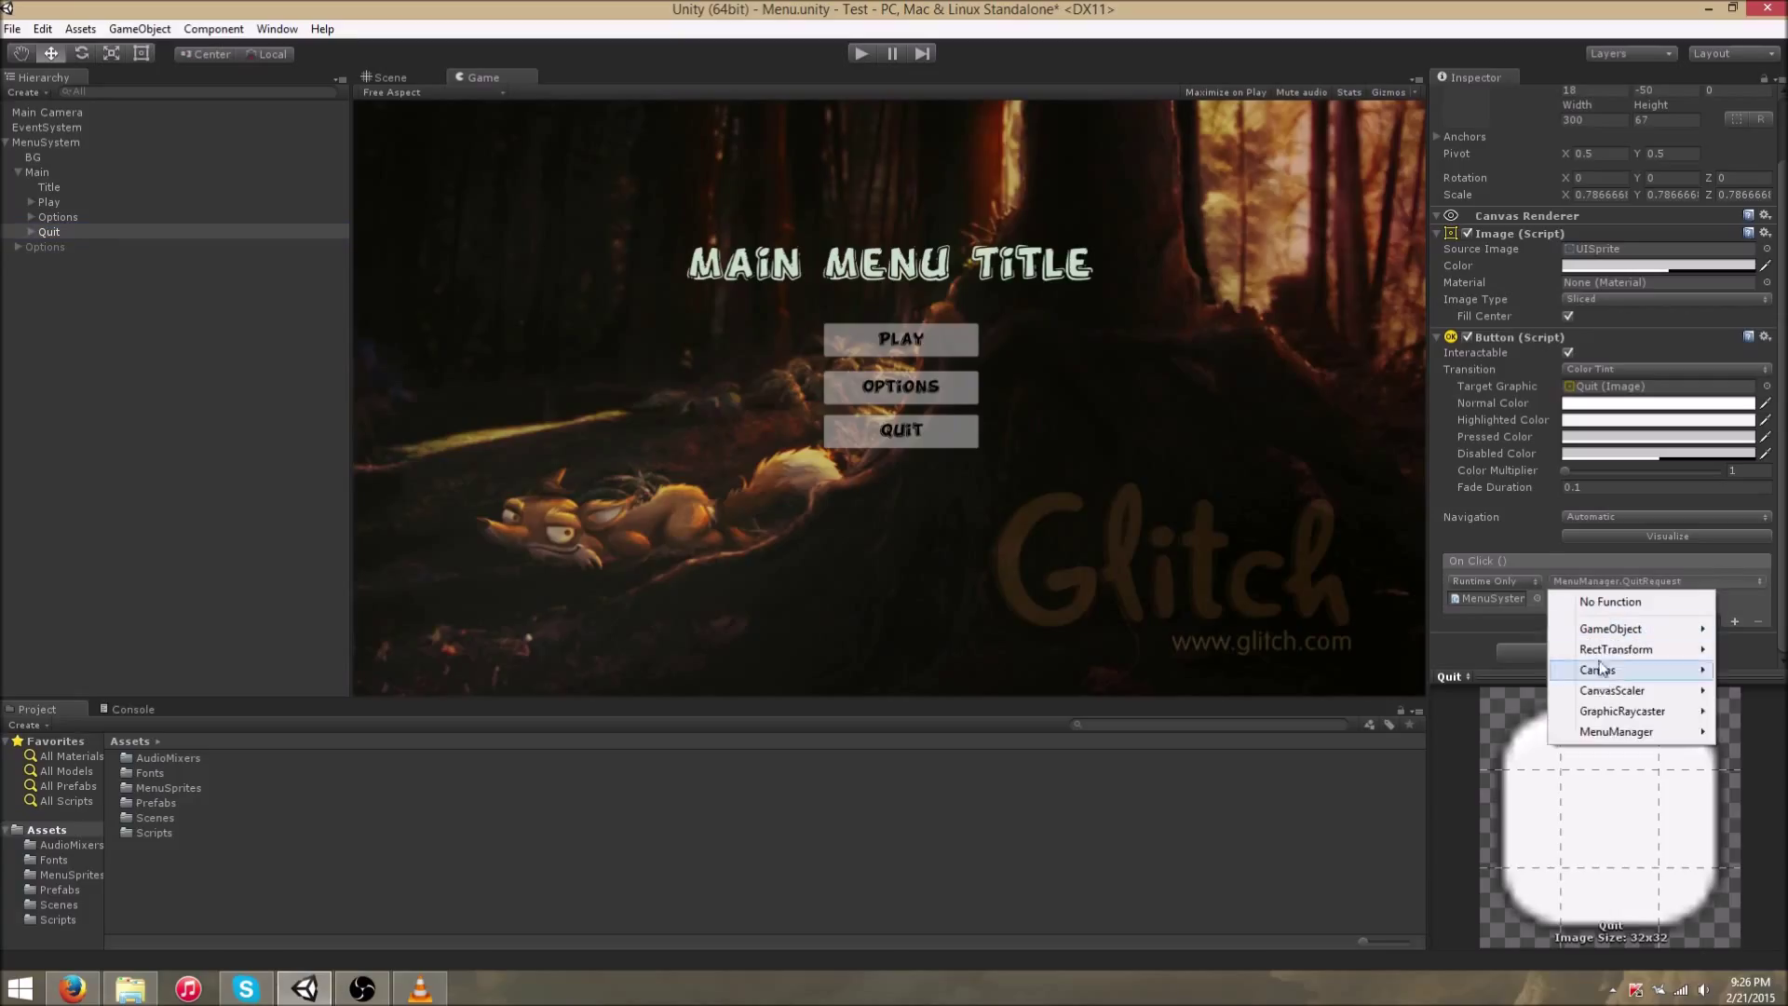
{"action": "left_click", "coordinate": [1171, 769]}
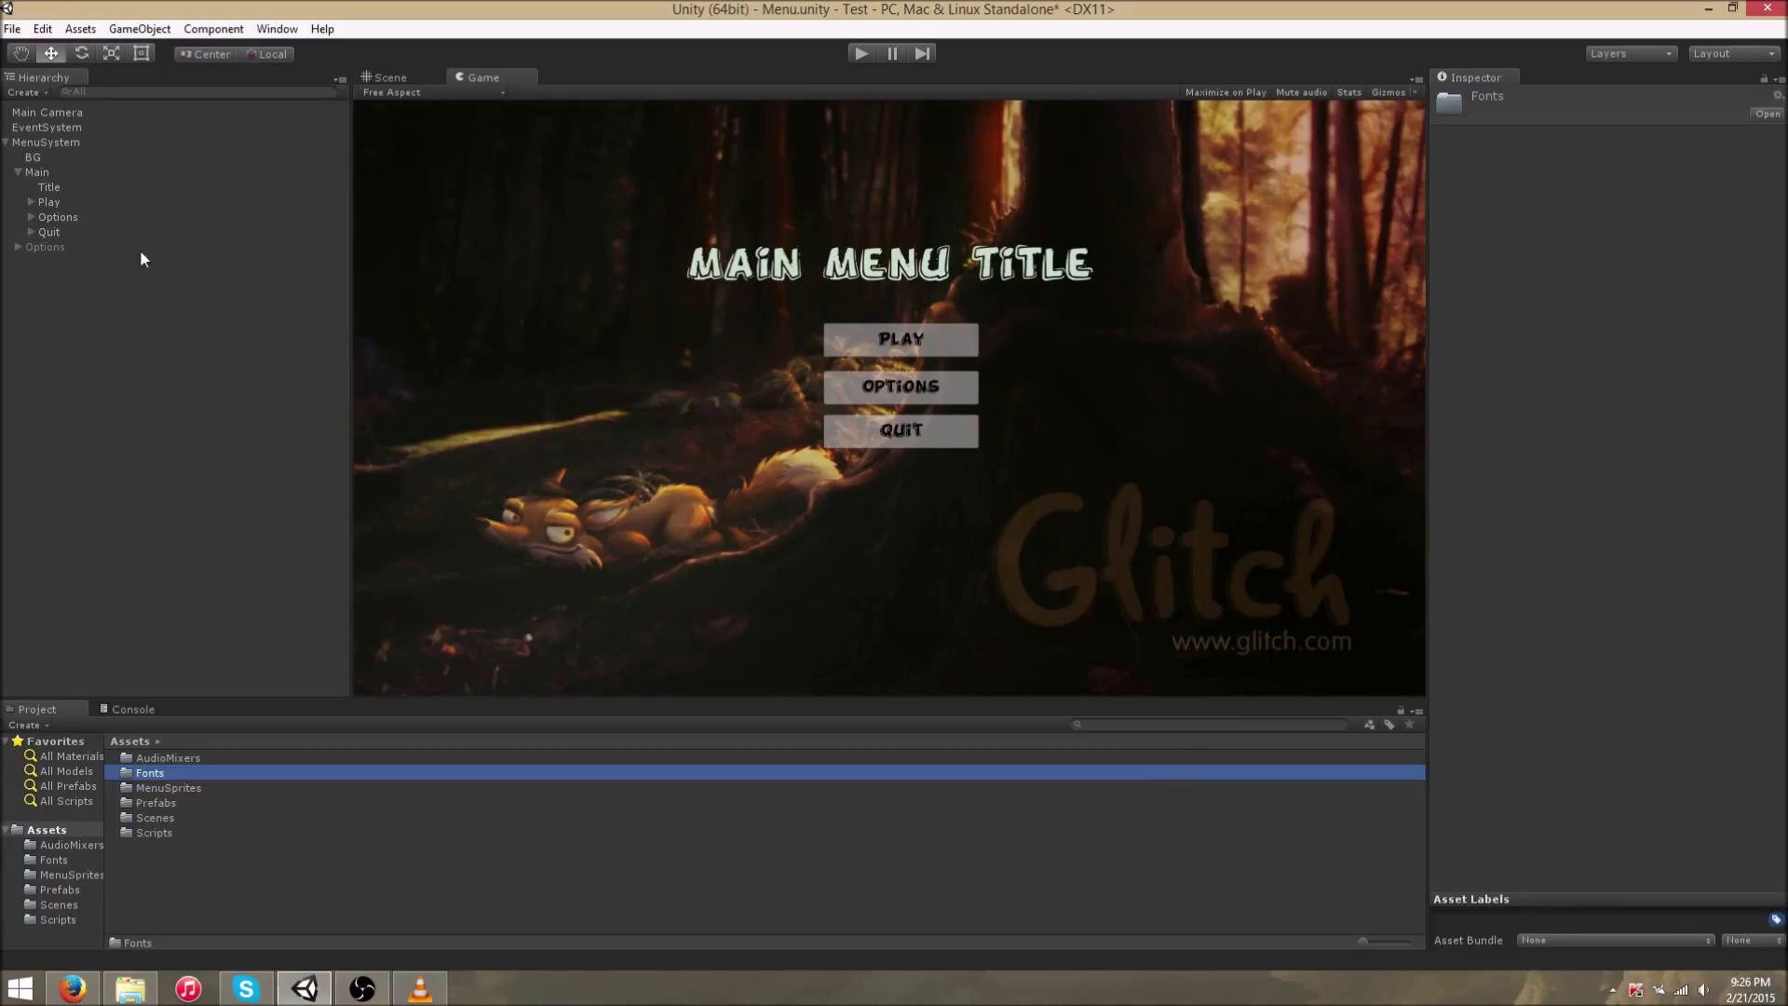
{"action": "left_click", "coordinate": [102, 231]}
{"action": "left_click", "coordinate": [93, 217]}
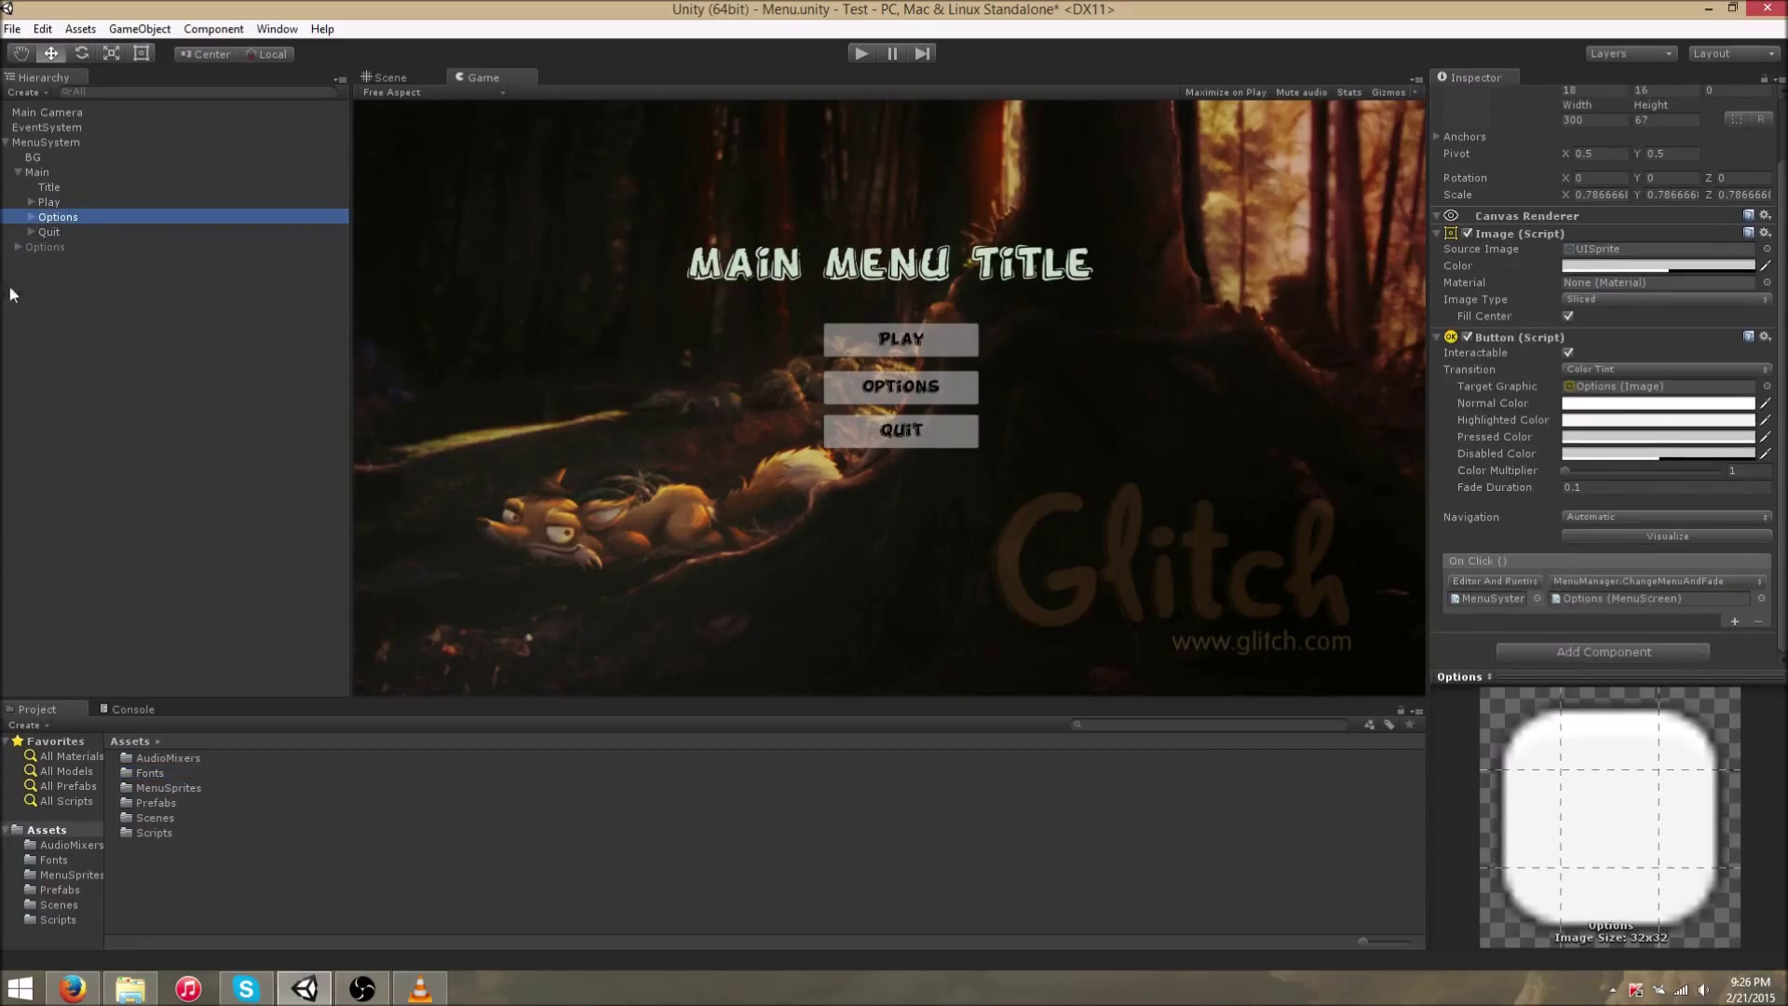
{"action": "key", "text": "Down"}
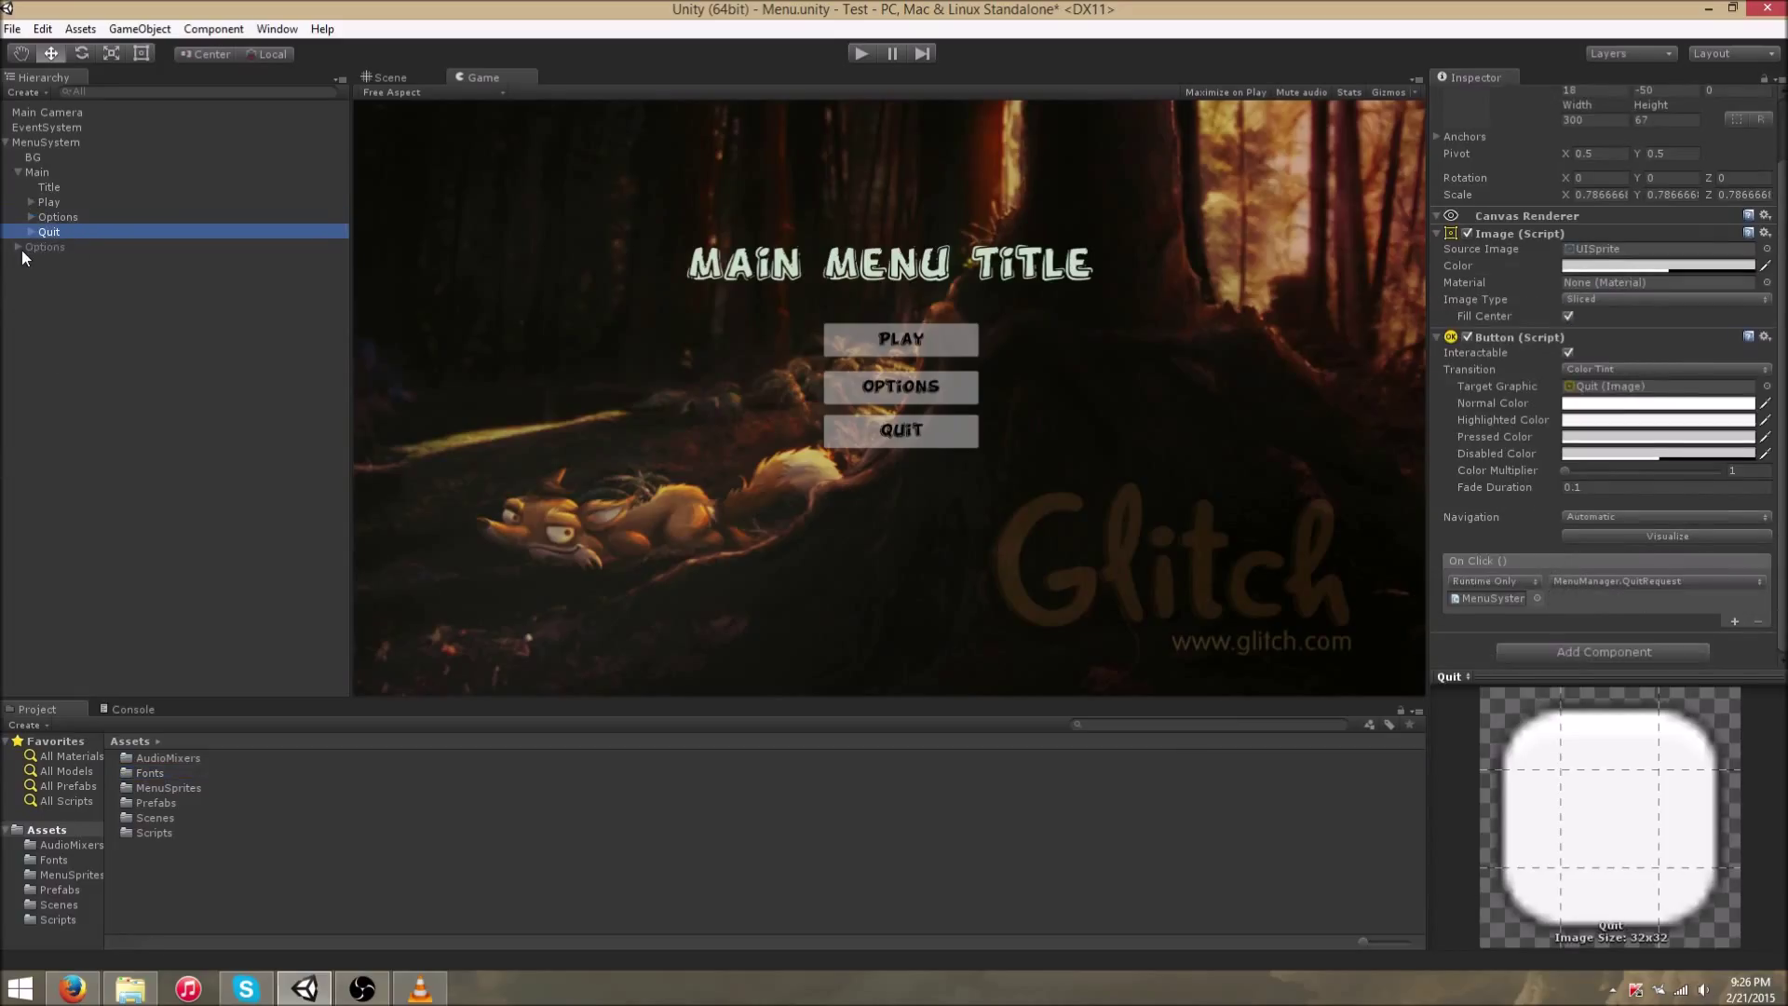
- Activate the Options screen and deactivate the Main screen object
{"action": "left_click", "coordinate": [19, 247]}
{"action": "left_click", "coordinate": [58, 248]}
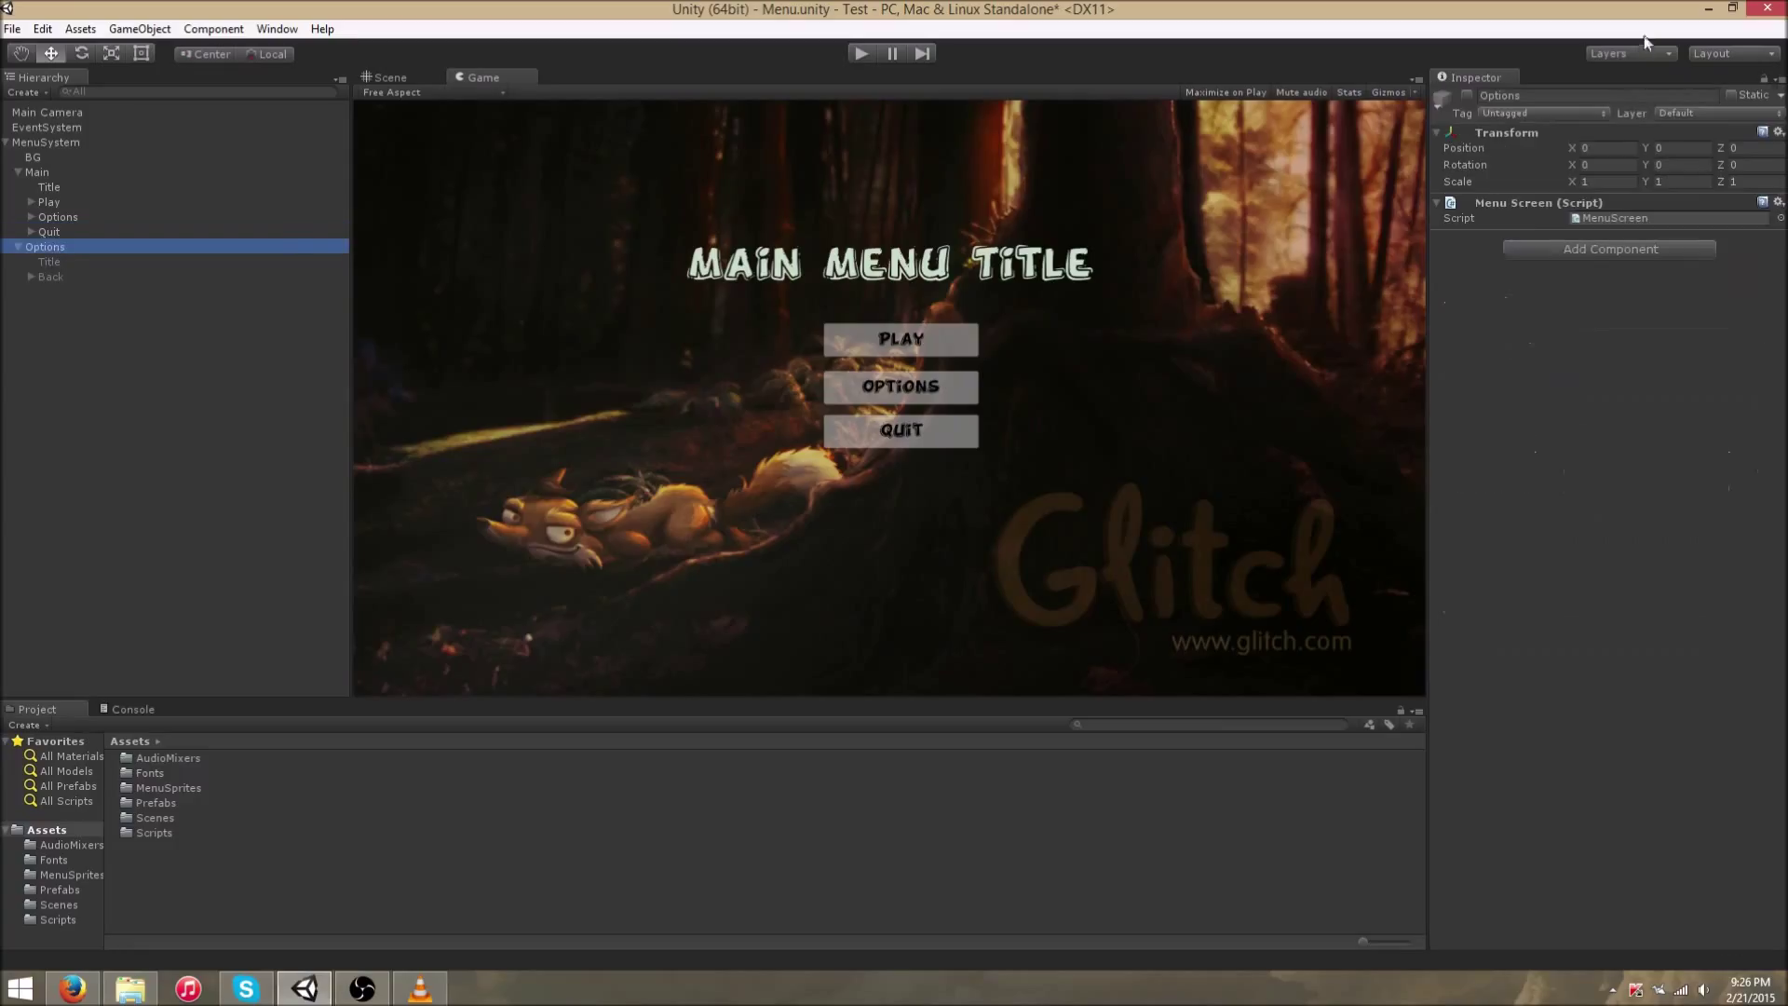
{"action": "left_click", "coordinate": [1468, 95]}
{"action": "left_click", "coordinate": [82, 172]}
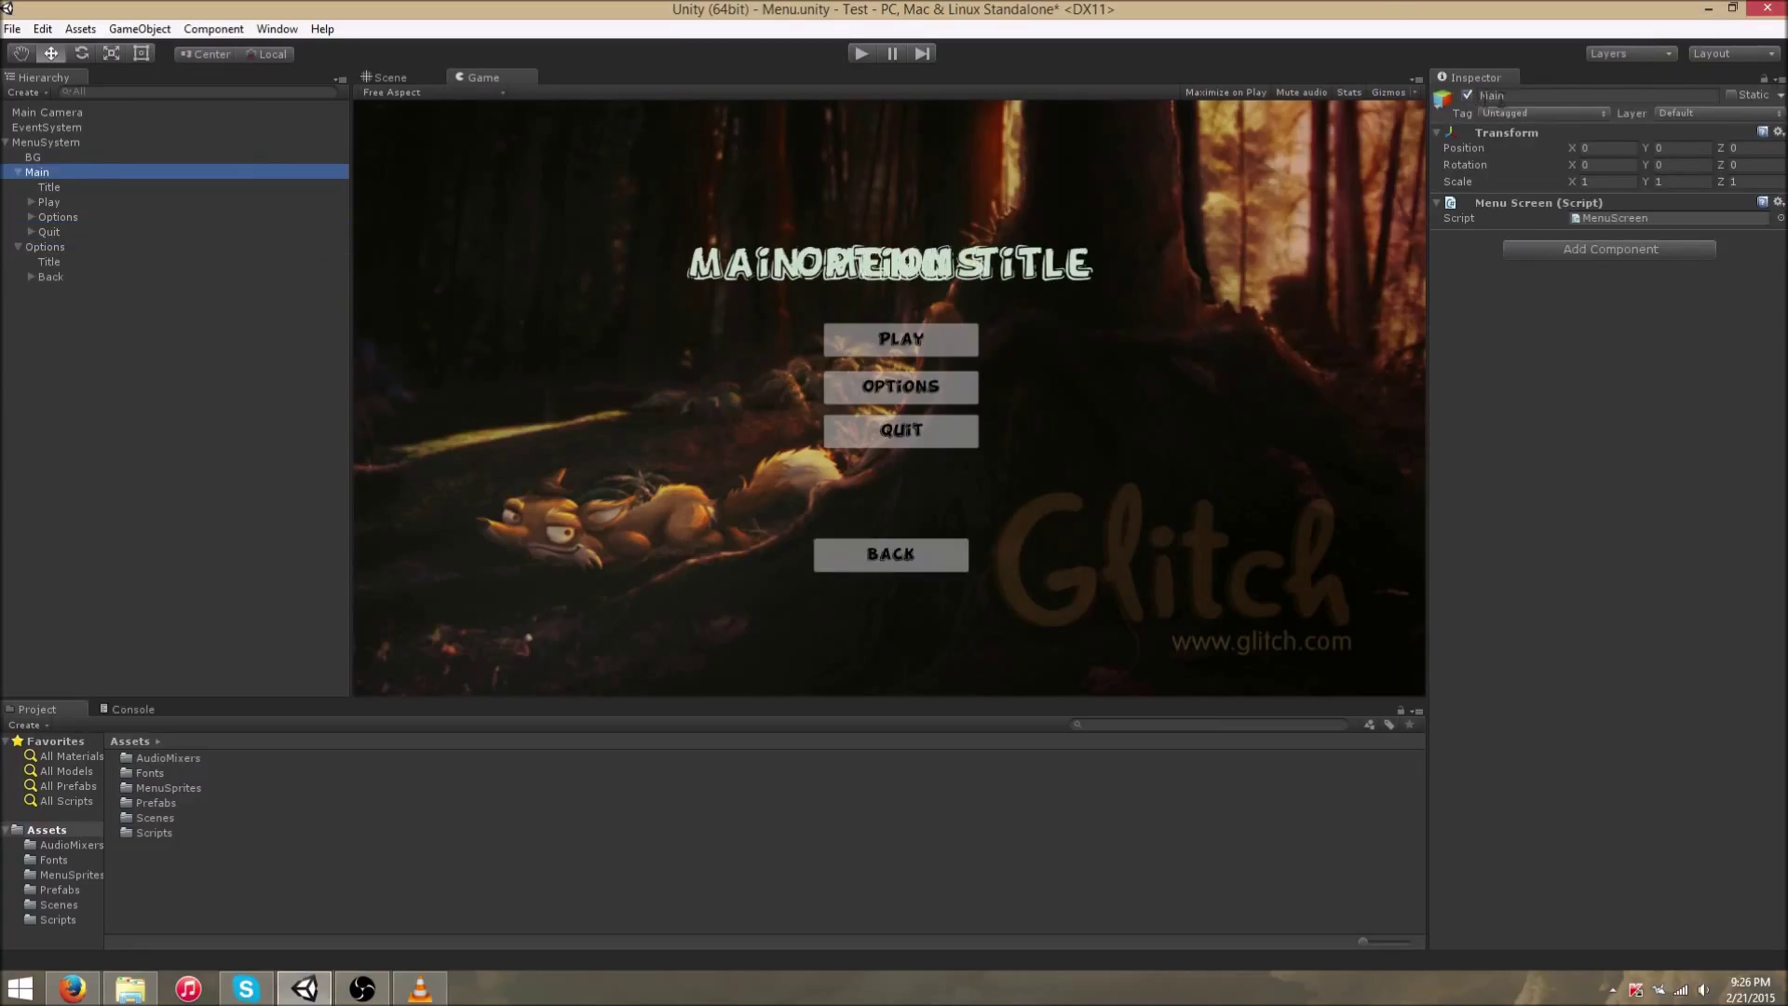
{"action": "left_click", "coordinate": [1468, 95]}
- Inspect Back's On Click, which calls ChangeMenuAndFade with Main
{"action": "left_click", "coordinate": [70, 276]}
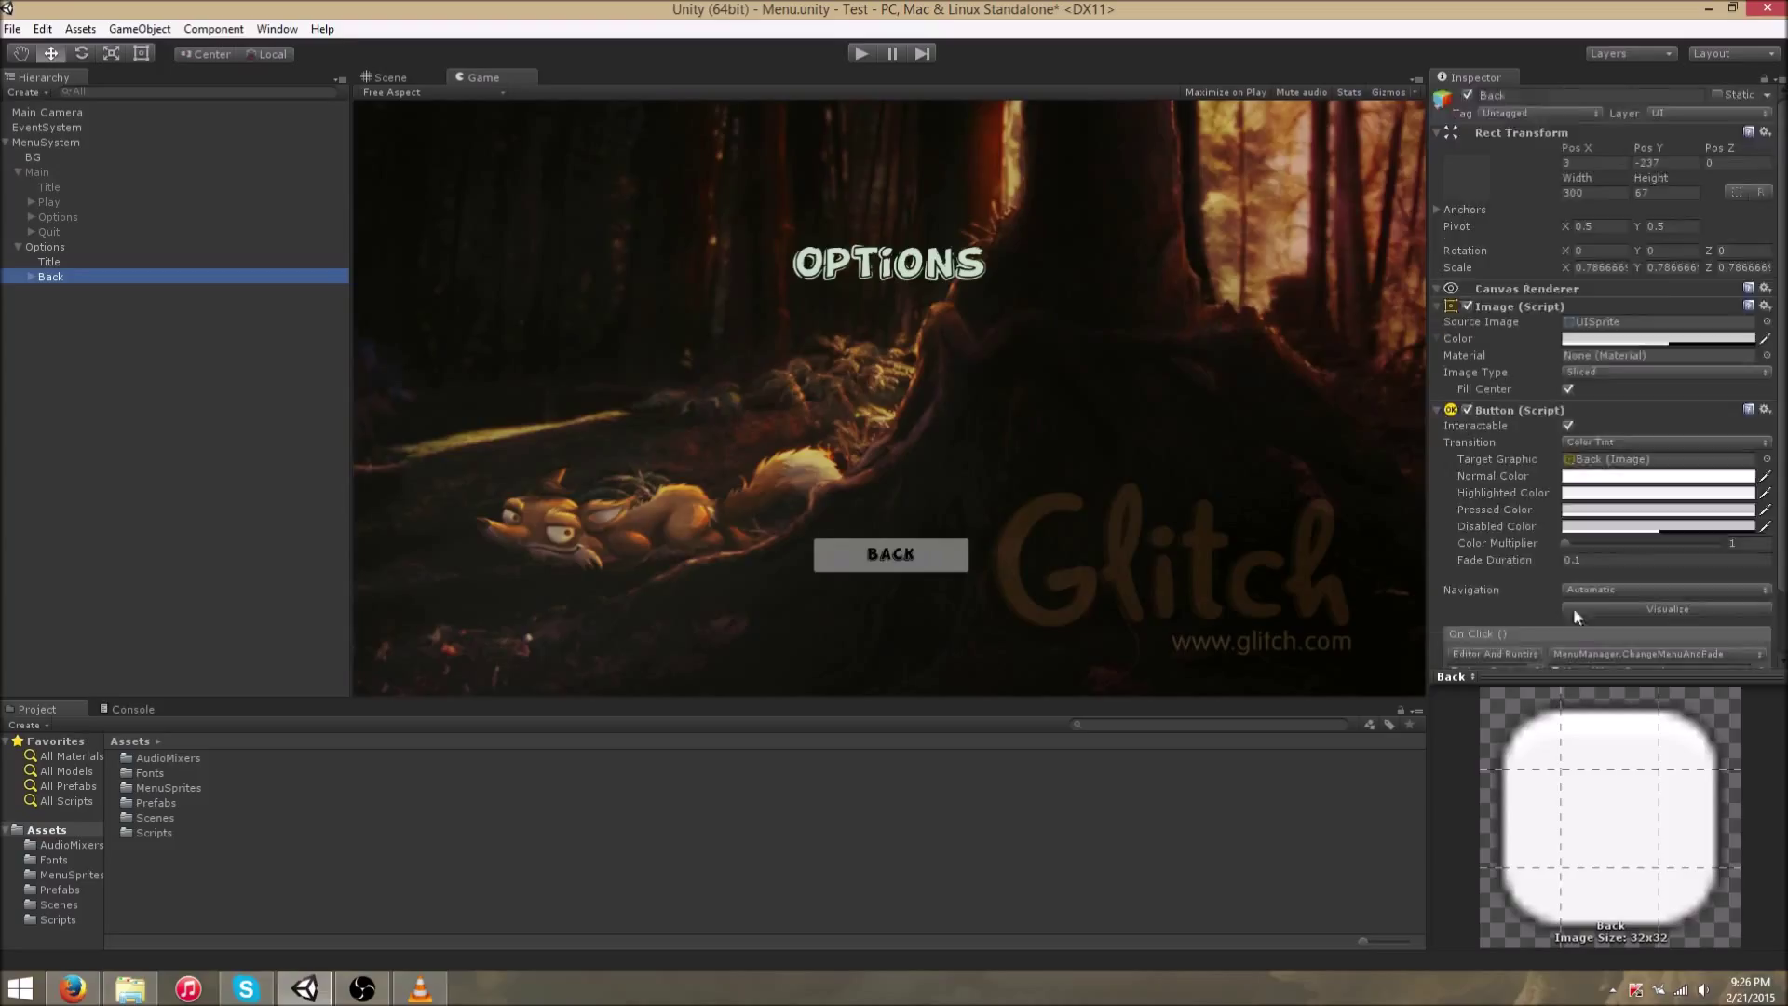
{"action": "scroll", "coordinate": [1489, 604], "scroll_direction": "down", "scroll_amount": 2}
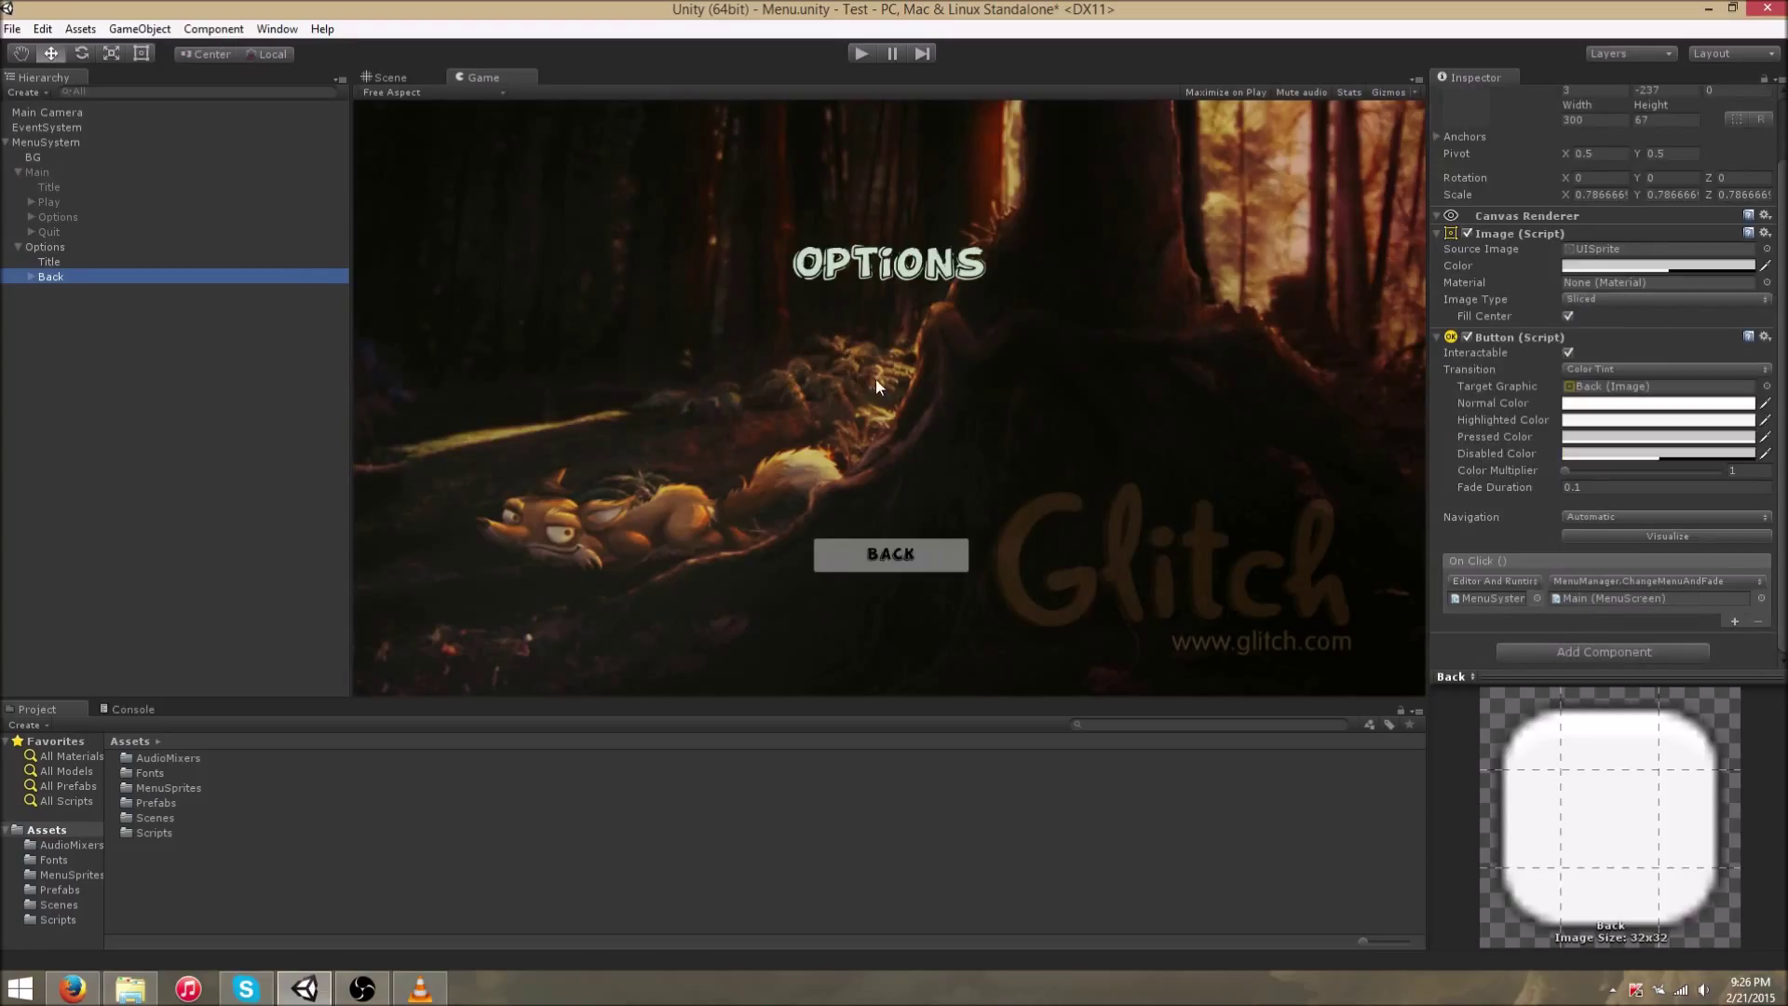
{"action": "left_click", "coordinate": [45, 247]}
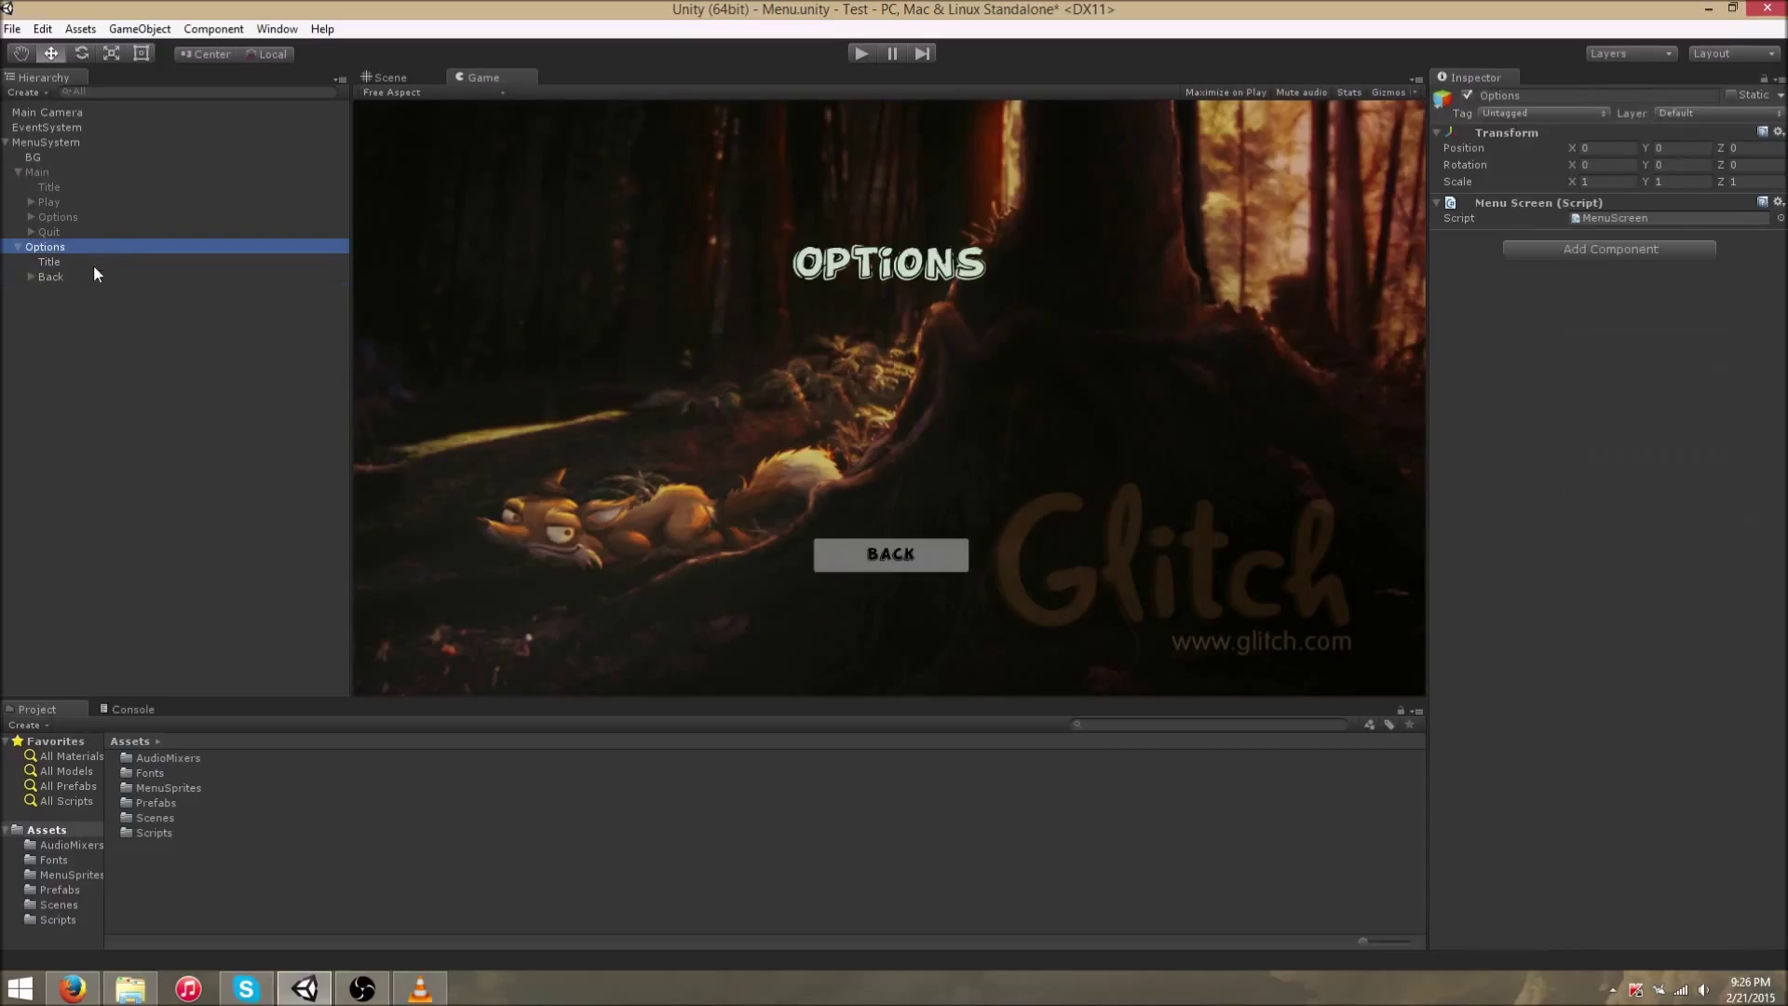
- Deactivate the Options screen and collapse the Main and Options children
{"action": "left_click", "coordinate": [1469, 95]}
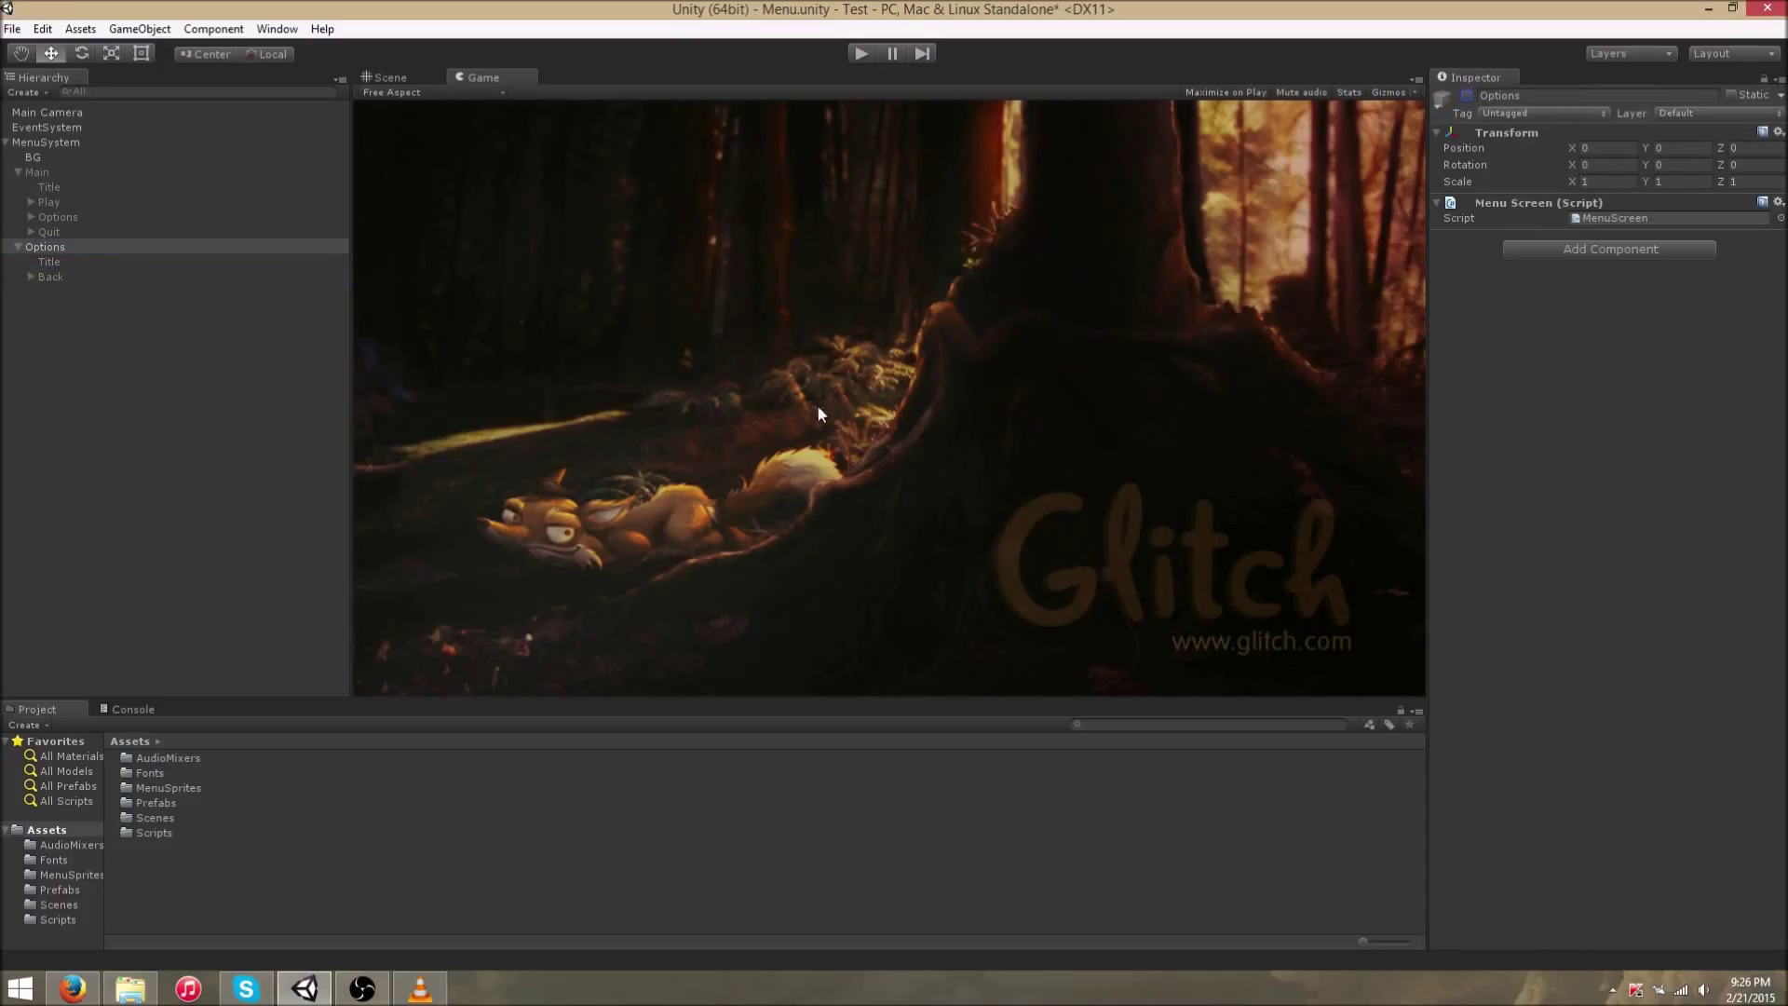
{"action": "left_click", "coordinate": [108, 173]}
{"action": "left_click", "coordinate": [76, 247]}
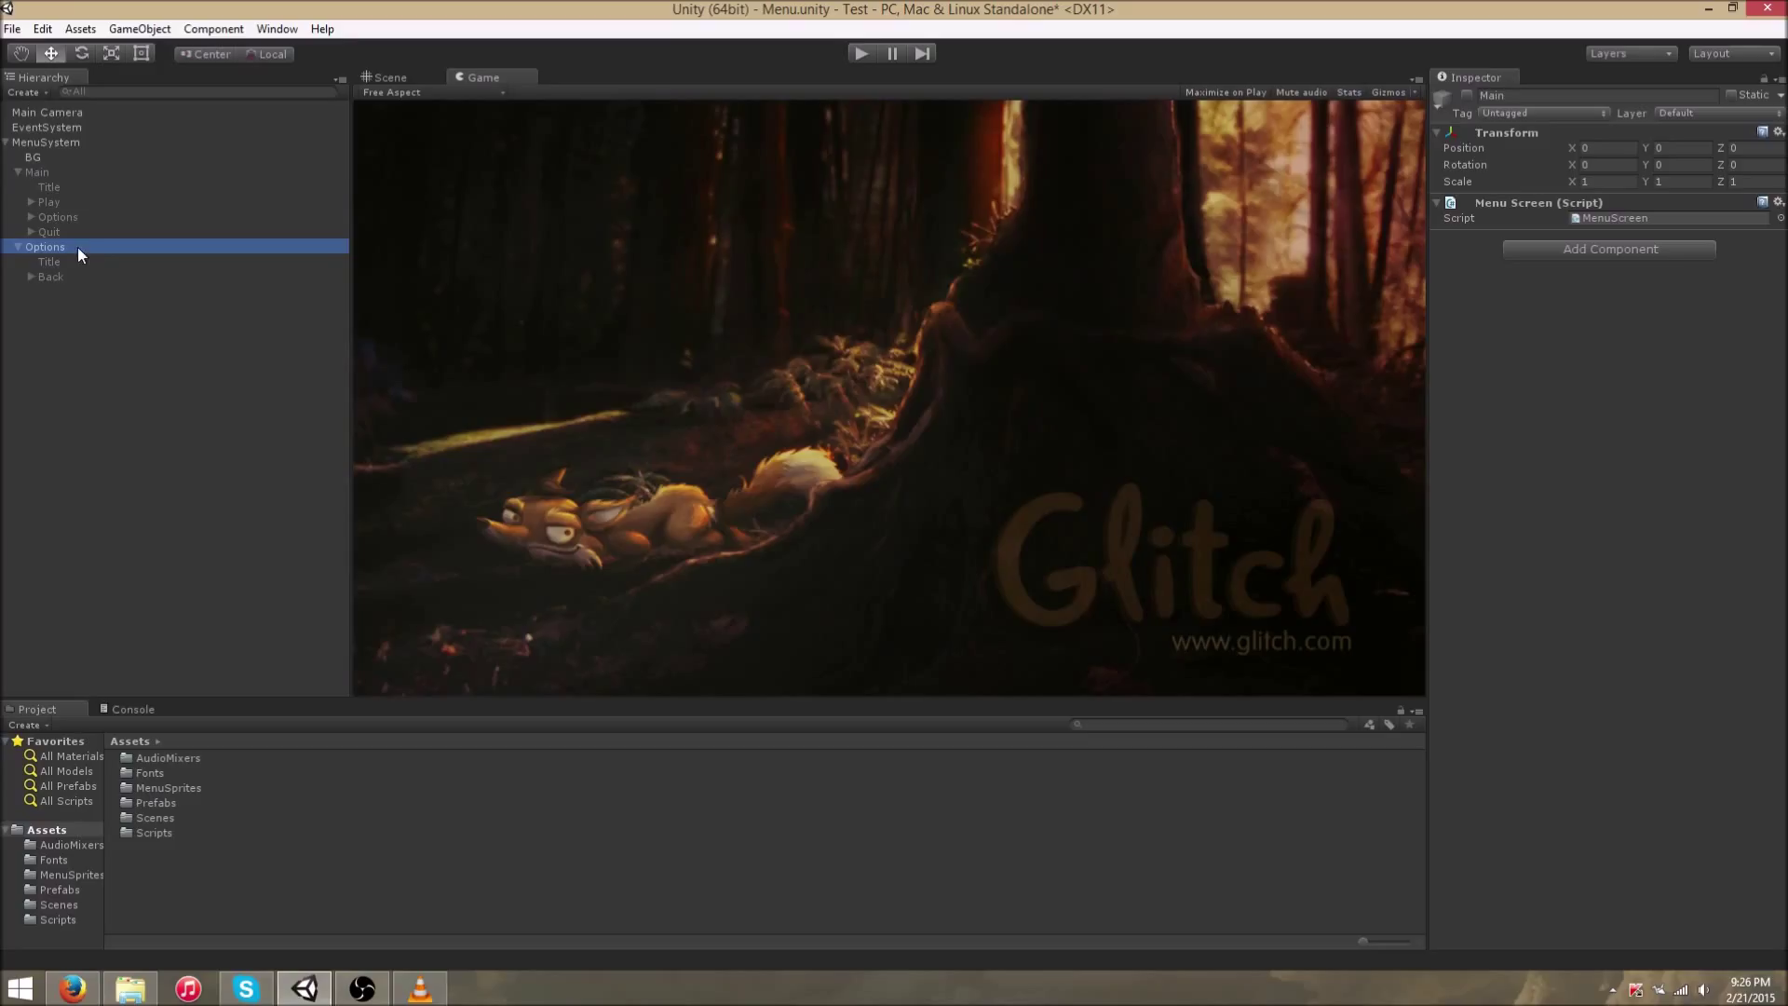
{"action": "left_click", "coordinate": [17, 172]}
{"action": "left_click", "coordinate": [17, 187]}
- Review the BG, Main, Options and MenuSystem objects, then enter Play mode
{"action": "left_click", "coordinate": [42, 172]}
{"action": "left_click", "coordinate": [51, 187]}
{"action": "left_click", "coordinate": [48, 173]}
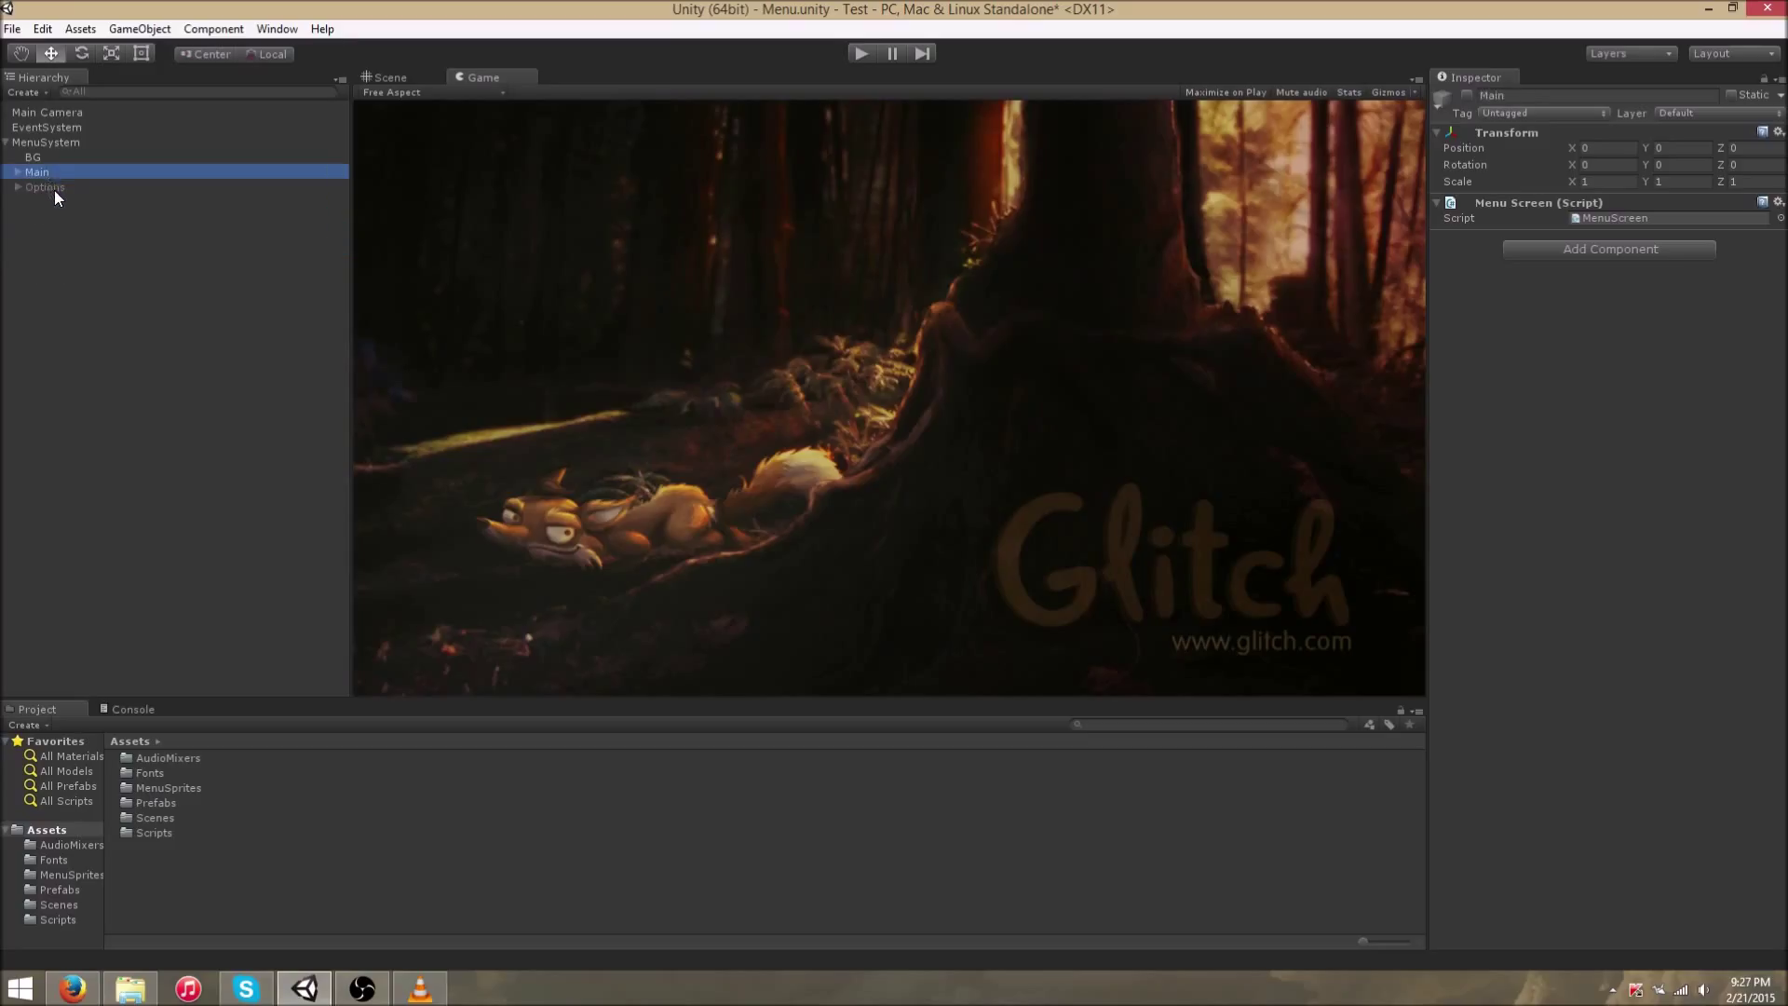
{"action": "left_click", "coordinate": [52, 187]}
{"action": "left_click", "coordinate": [48, 157]}
{"action": "left_click", "coordinate": [47, 144]}
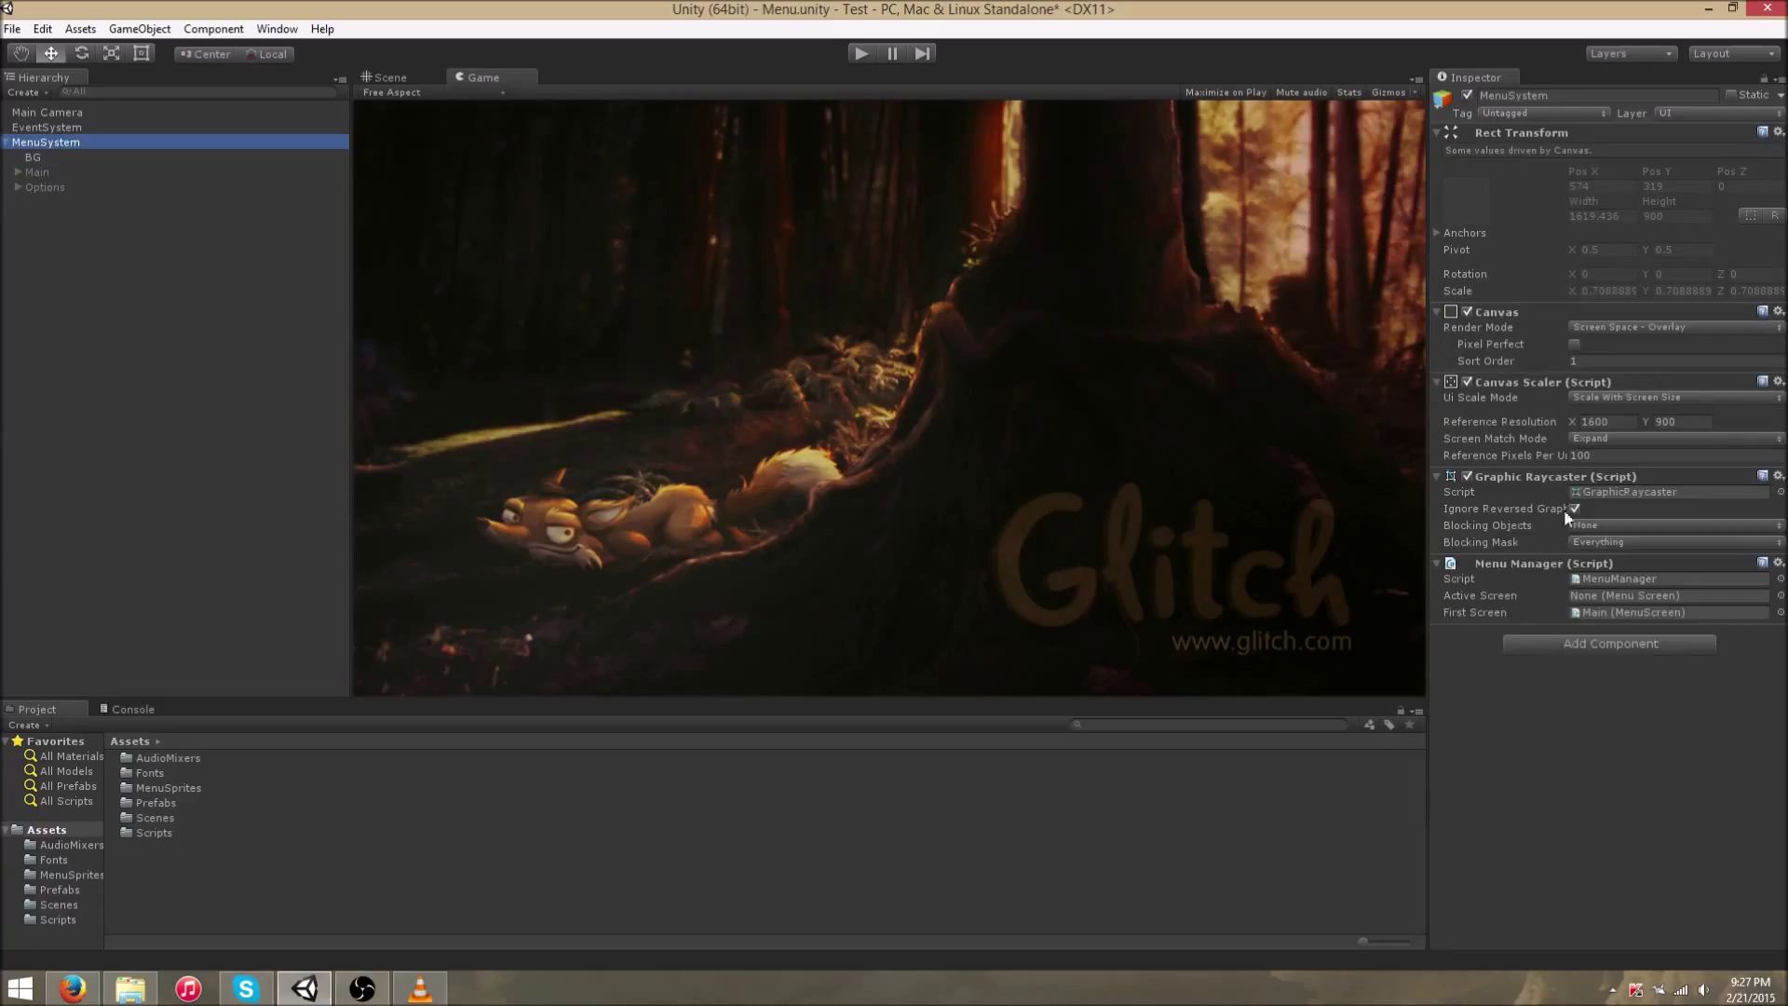
{"action": "left_click", "coordinate": [58, 186]}
{"action": "left_click", "coordinate": [52, 158]}
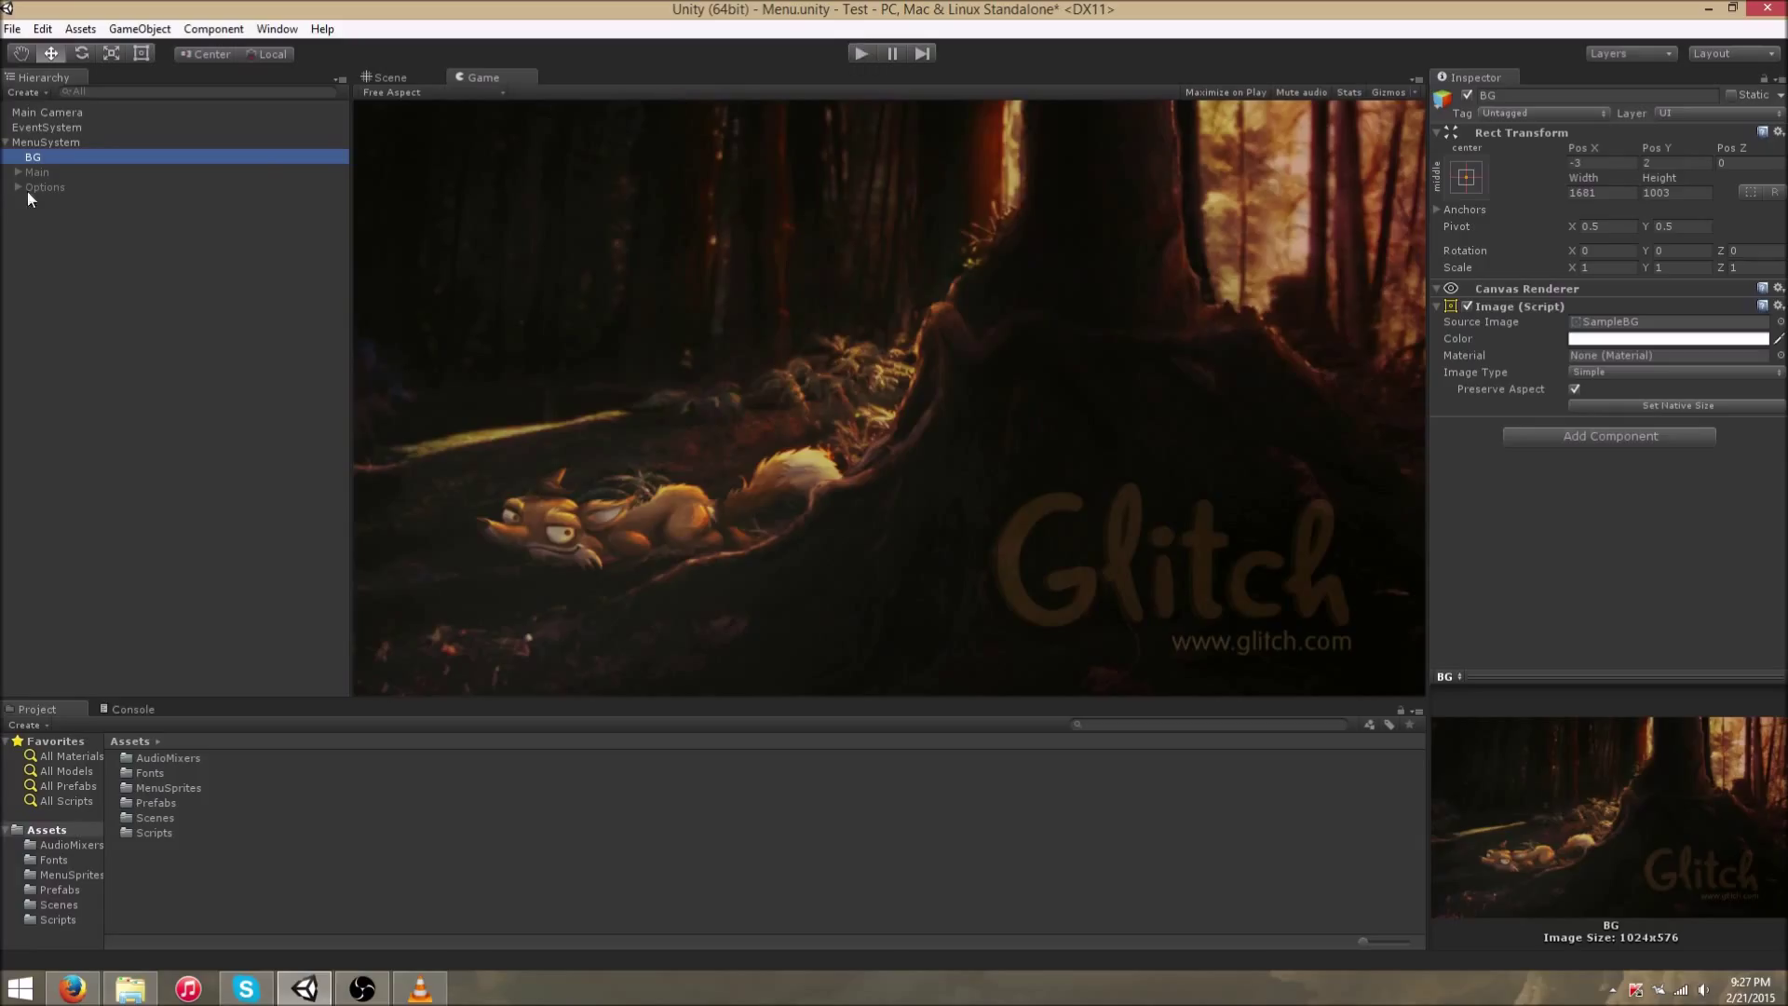
{"action": "left_click", "coordinate": [38, 144]}
{"action": "left_click", "coordinate": [861, 53]}
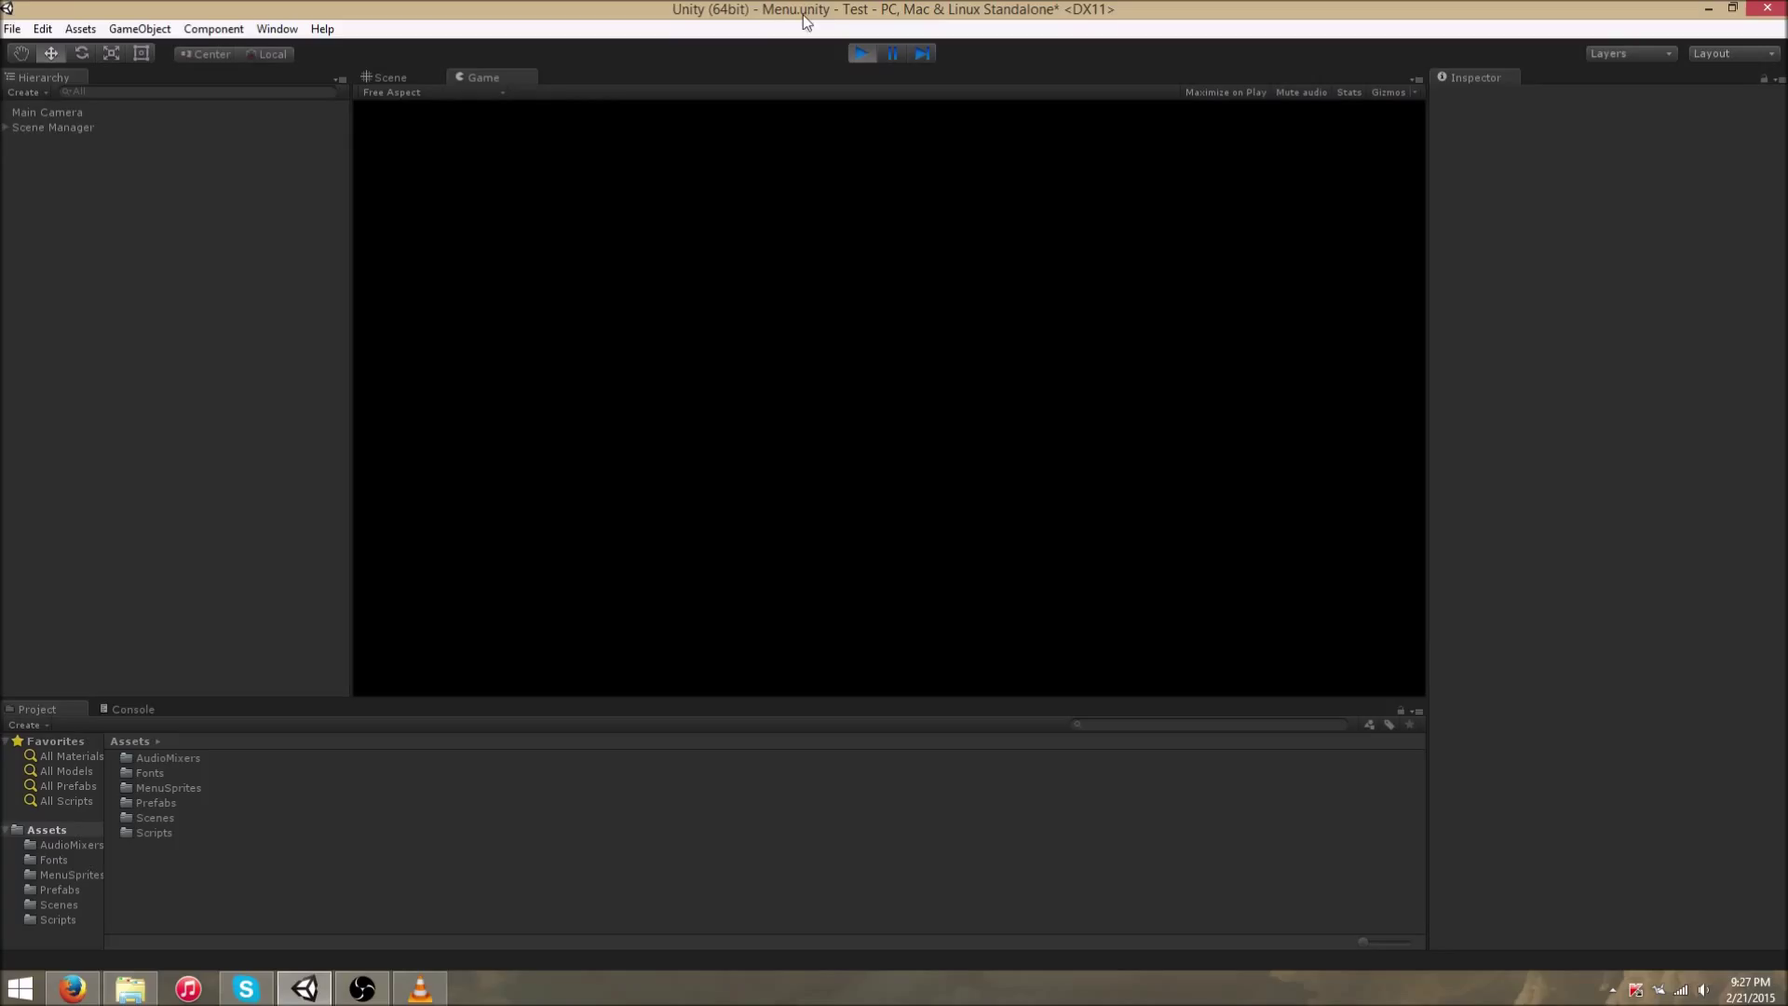
- Review the Scene Manager and MenuSystem components in the Inspector while the scene runs
{"action": "left_click", "coordinate": [13, 129]}
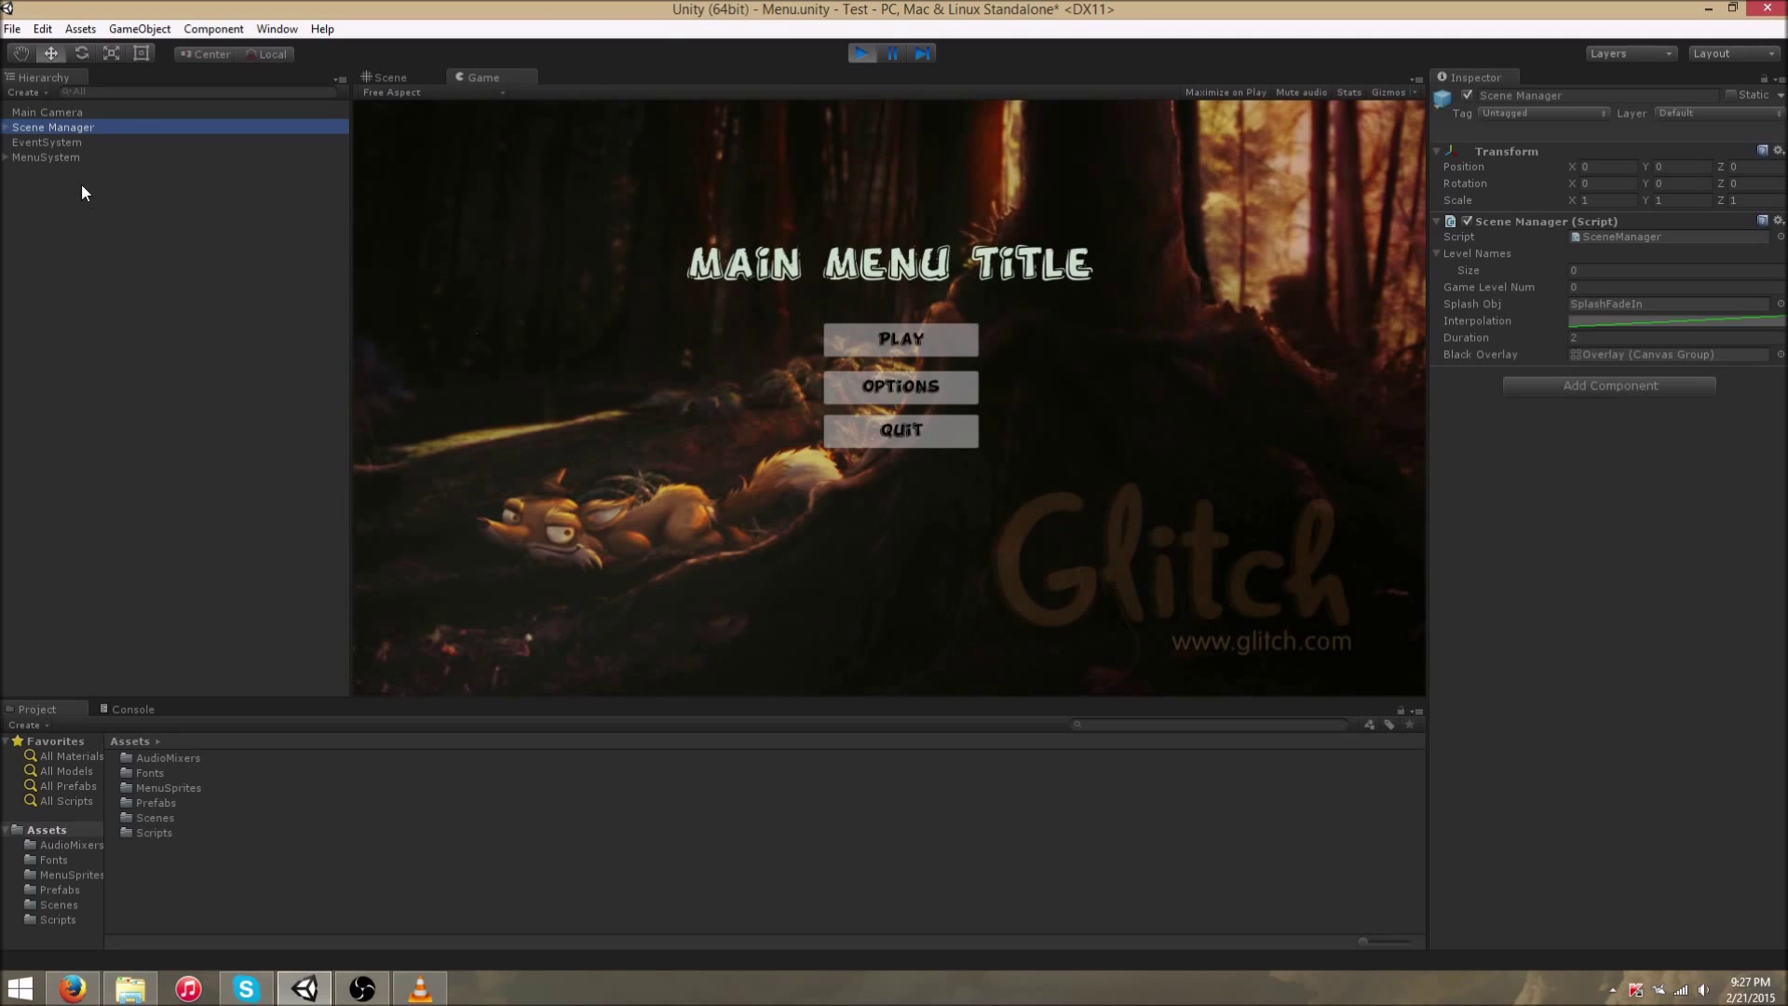
{"action": "left_click", "coordinate": [77, 157]}
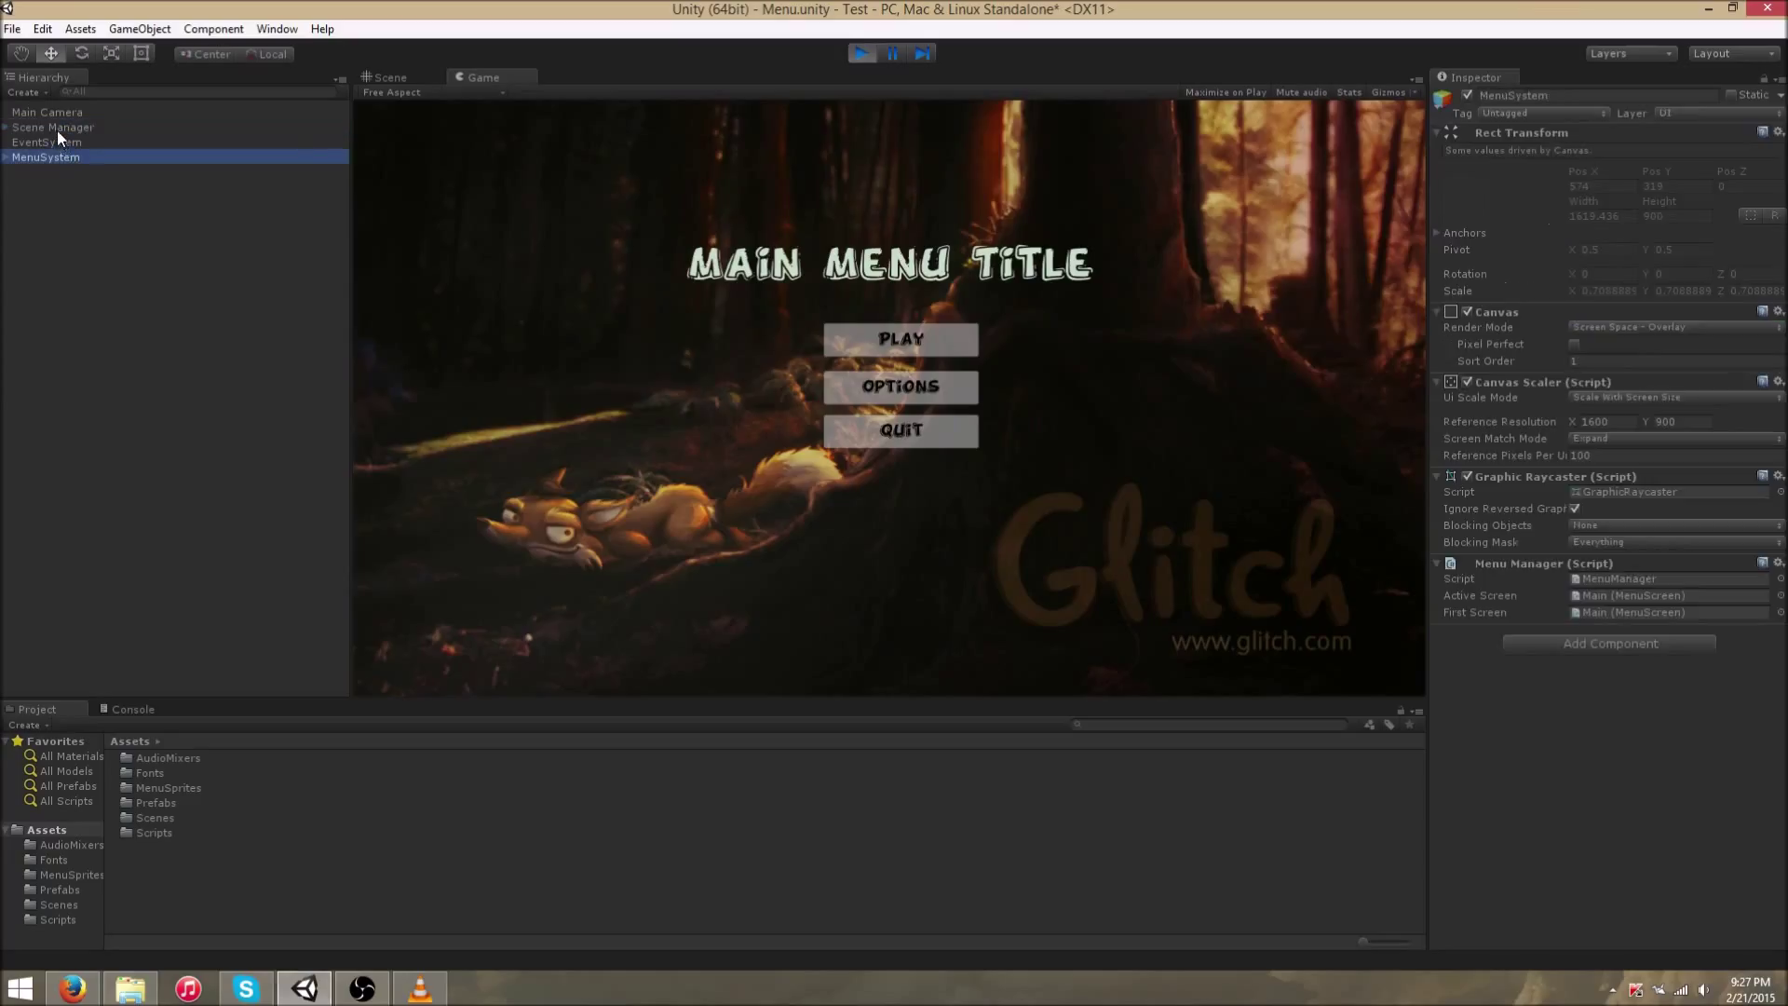
{"action": "left_click", "coordinate": [58, 130]}
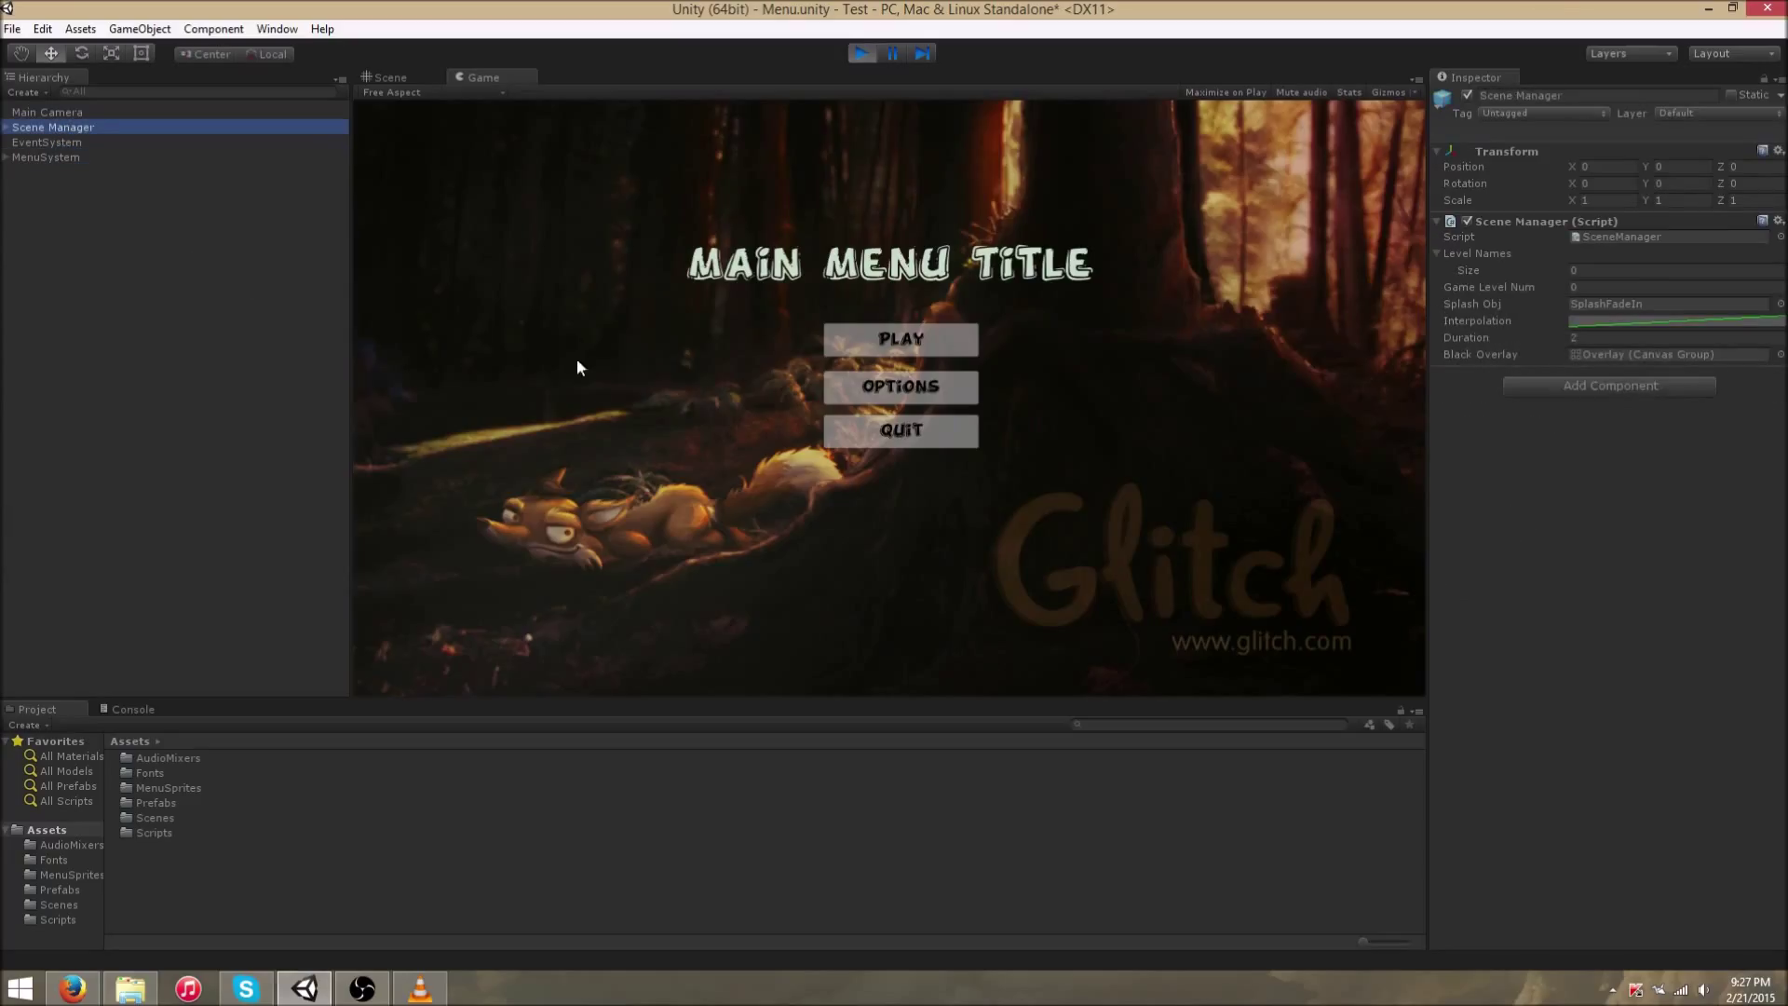
{"action": "left_click", "coordinate": [21, 158]}
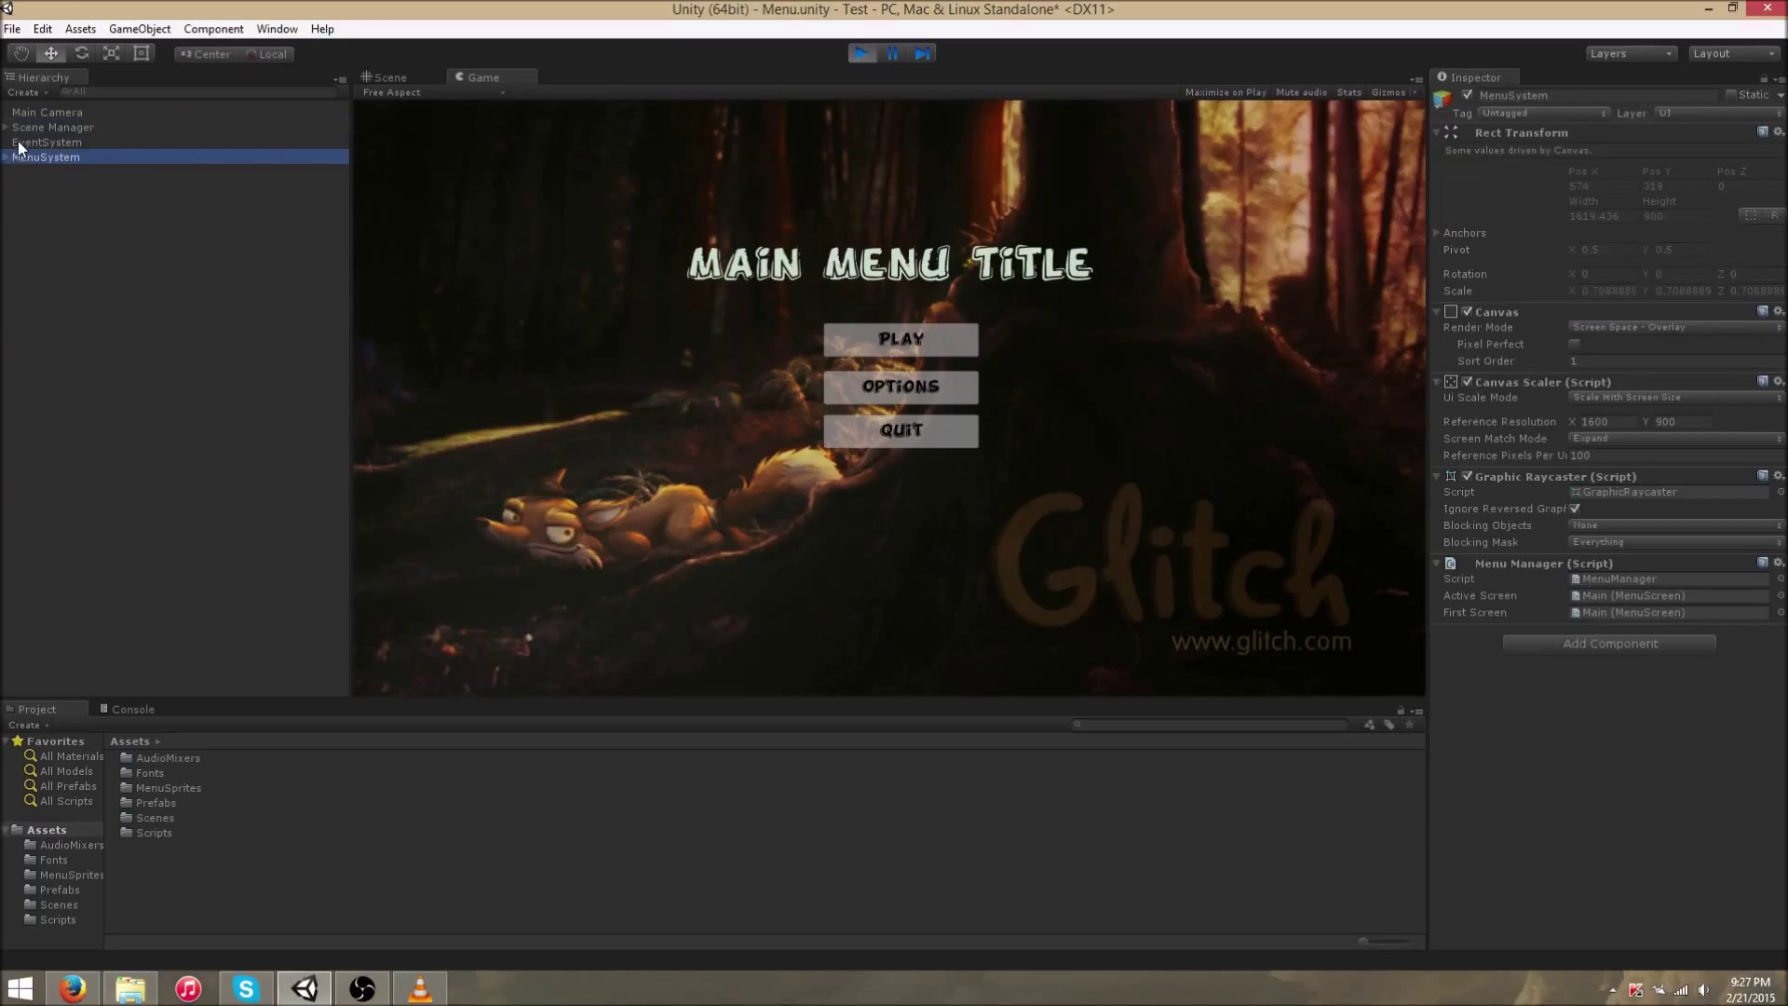
{"action": "left_click", "coordinate": [51, 128]}
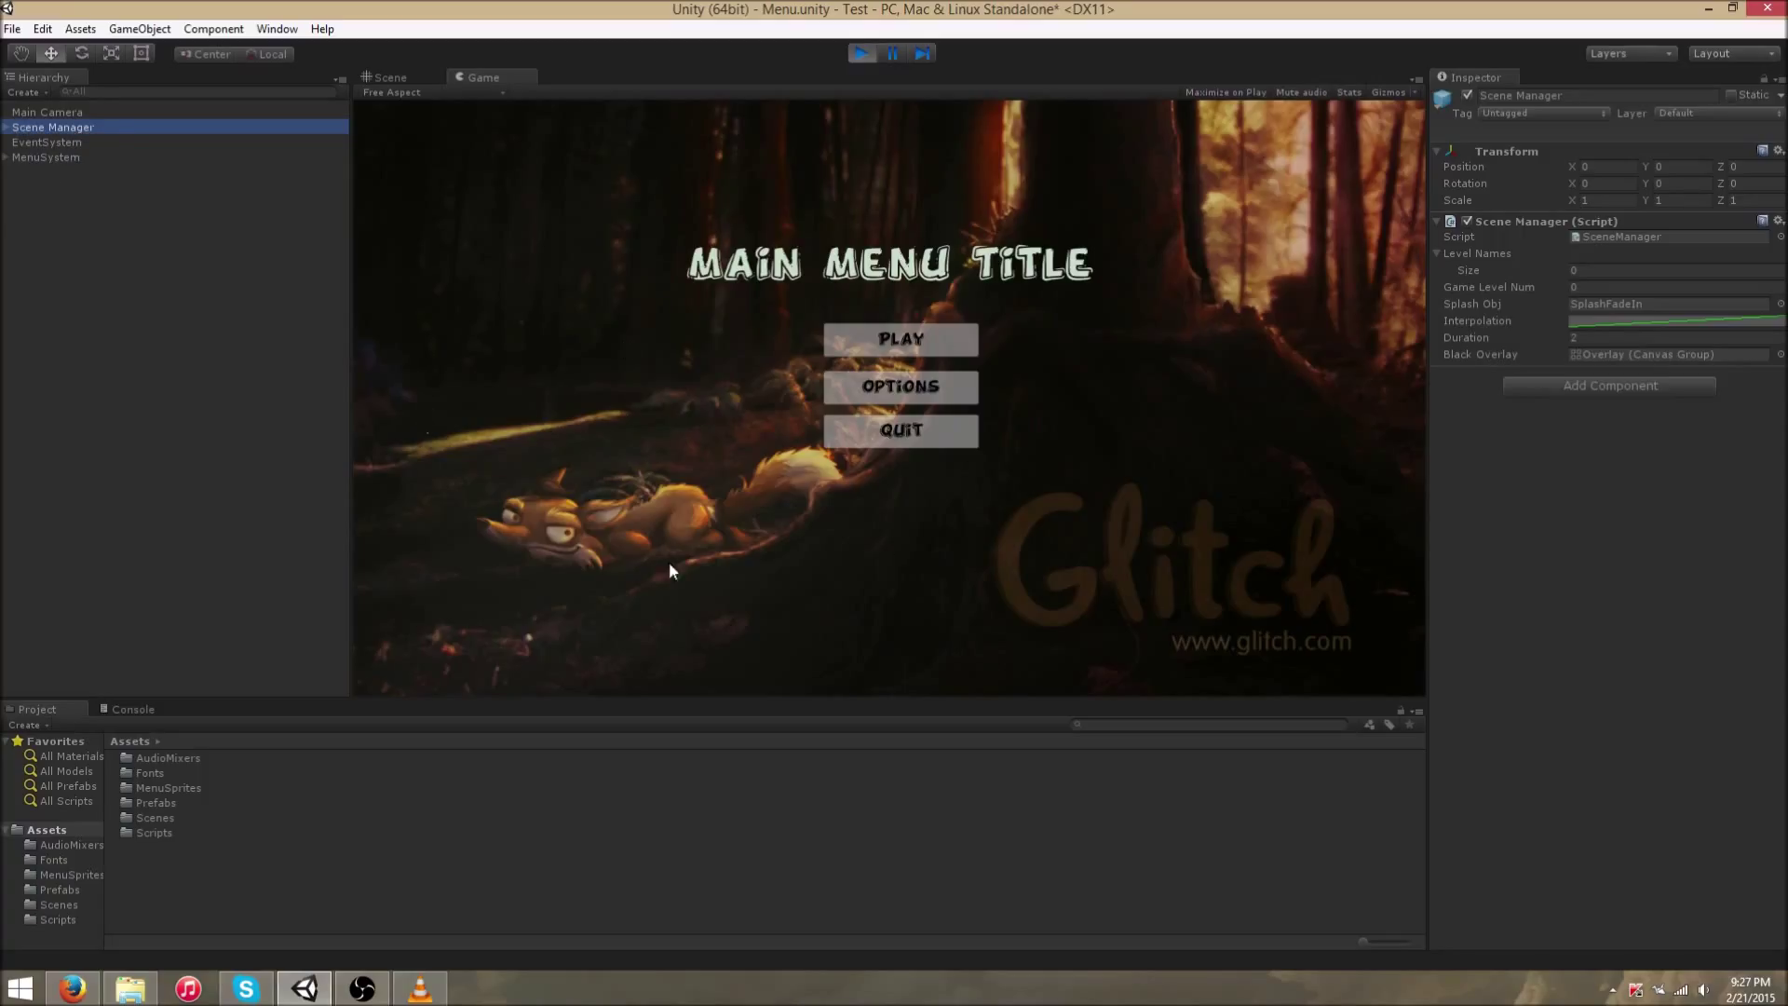
{"action": "left_click", "coordinate": [36, 157]}
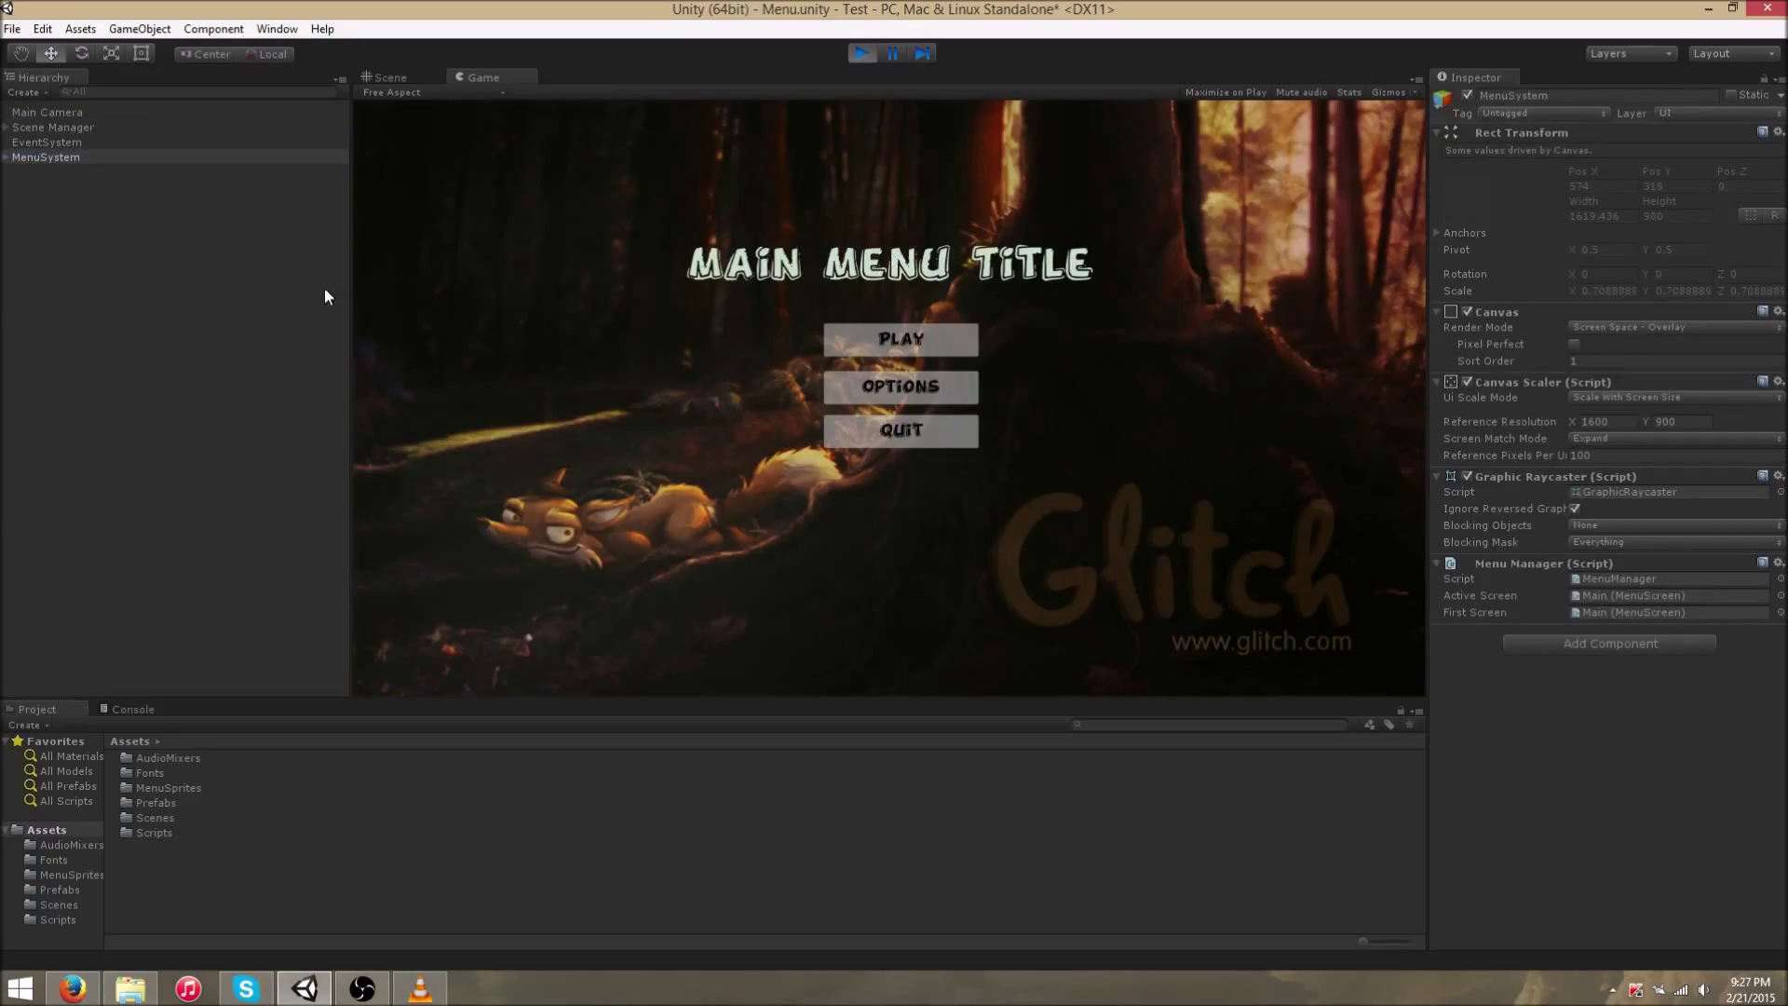
- Expand MenuSystem to show BG, Main and Options, then switch the game to Options
{"action": "left_click", "coordinate": [11, 156]}
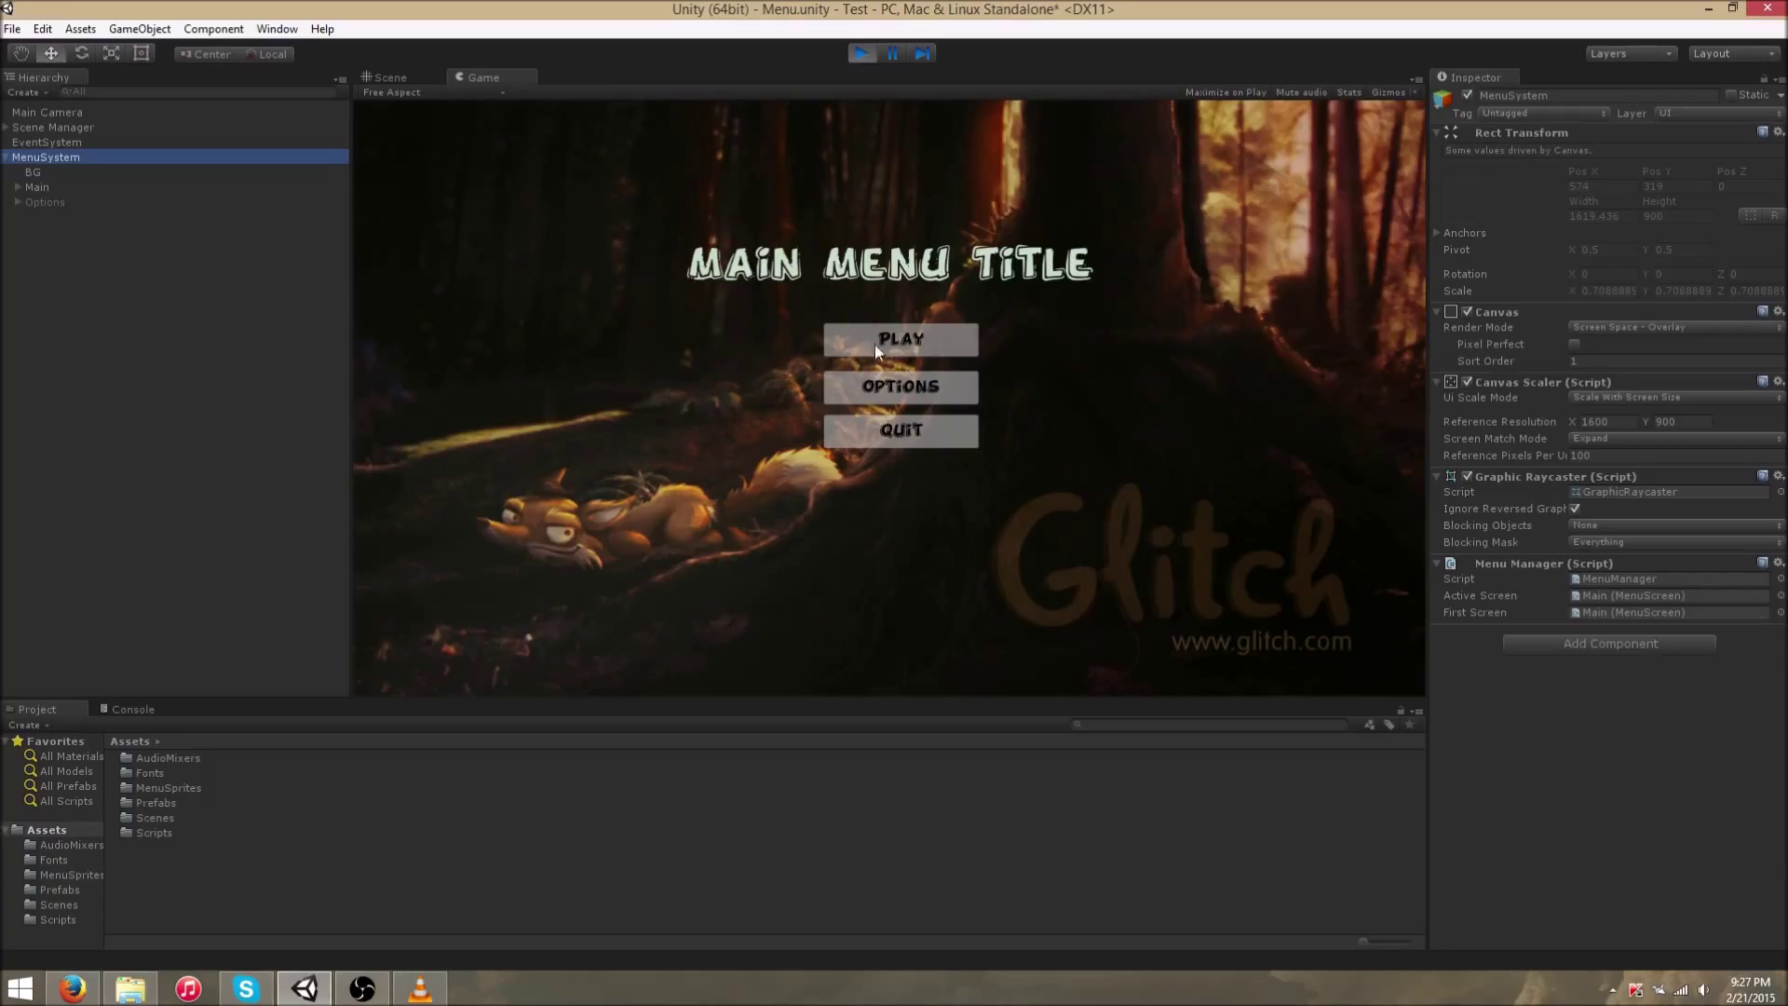
{"action": "left_click", "coordinate": [61, 191]}
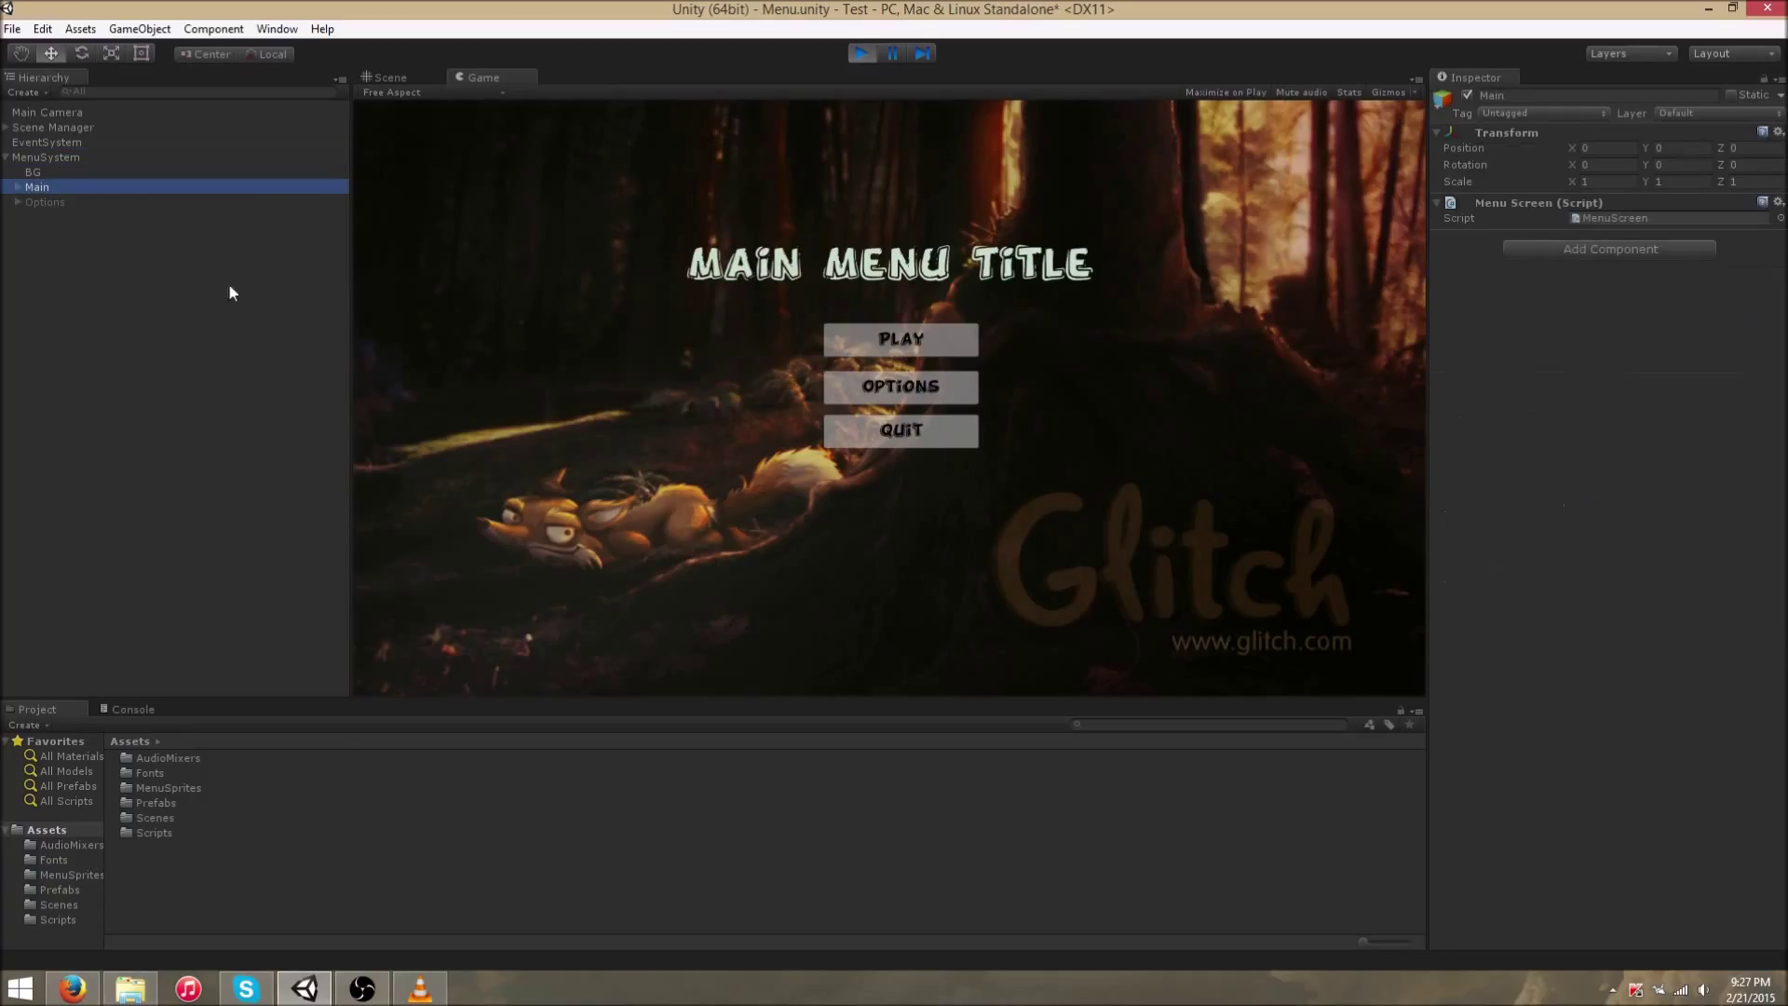
{"action": "left_click", "coordinate": [68, 157]}
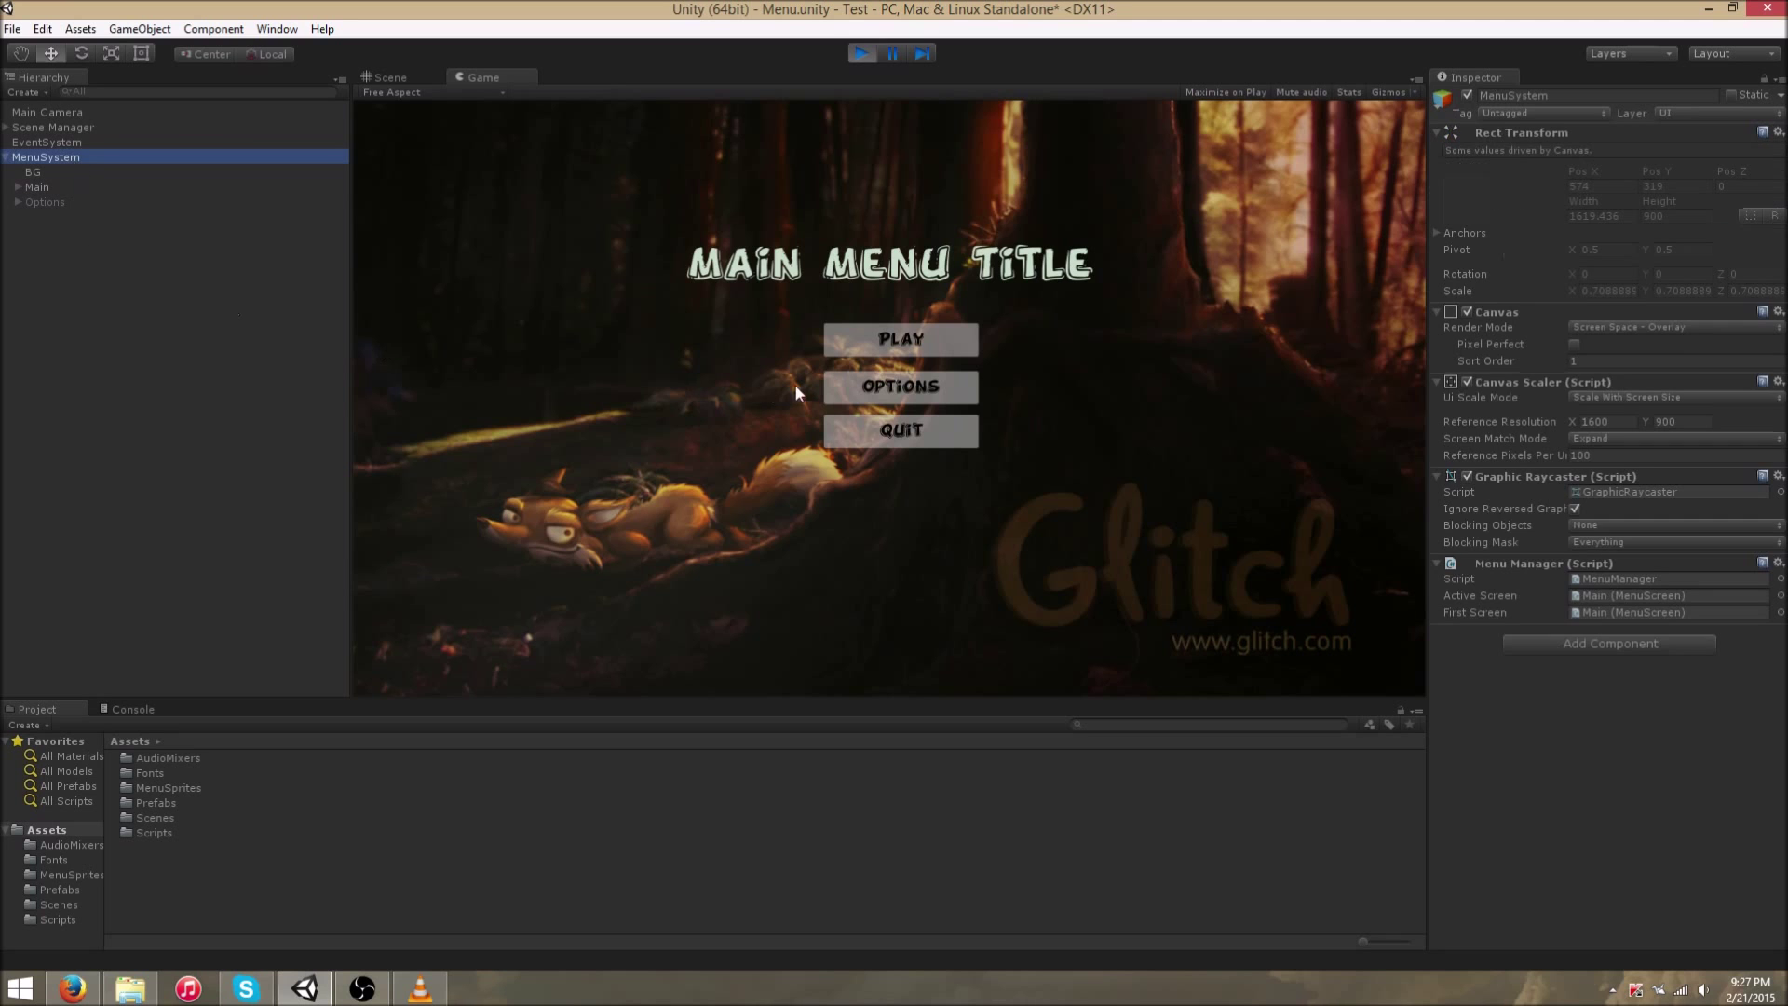
{"action": "left_click", "coordinate": [931, 402]}
- Go to the Options screen and back to the main menu in the running game
{"action": "left_click", "coordinate": [77, 204]}
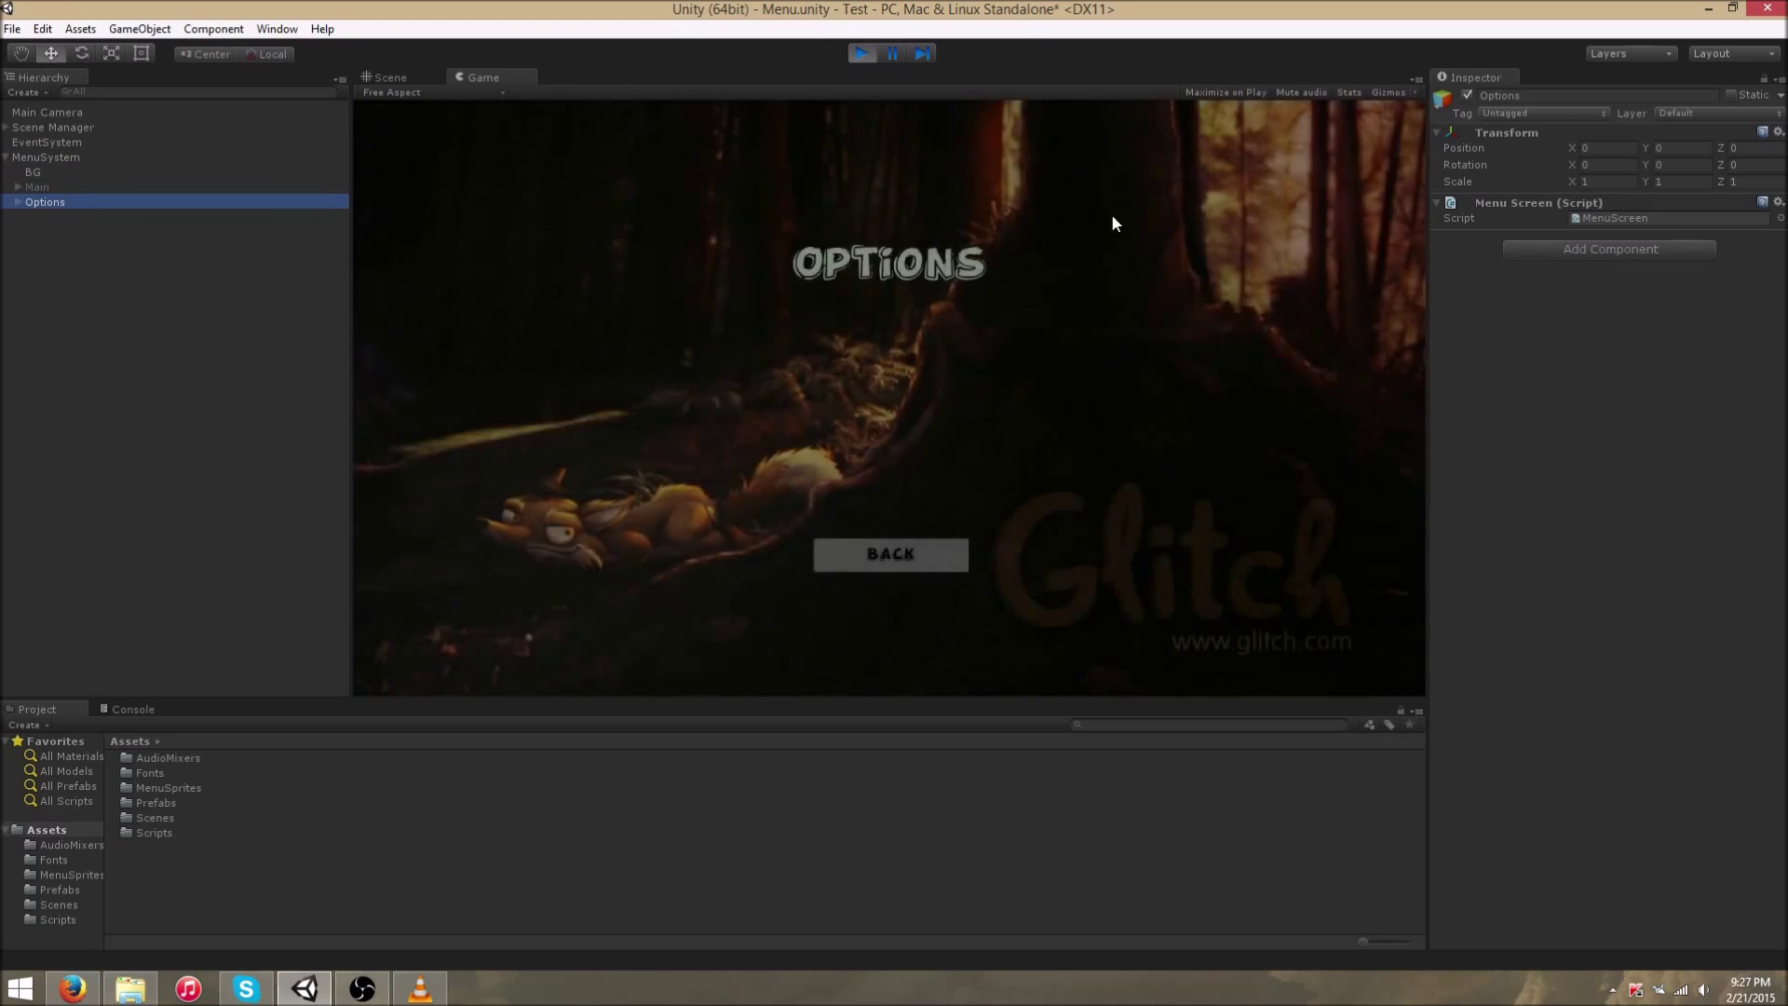
{"action": "left_click", "coordinate": [841, 555]}
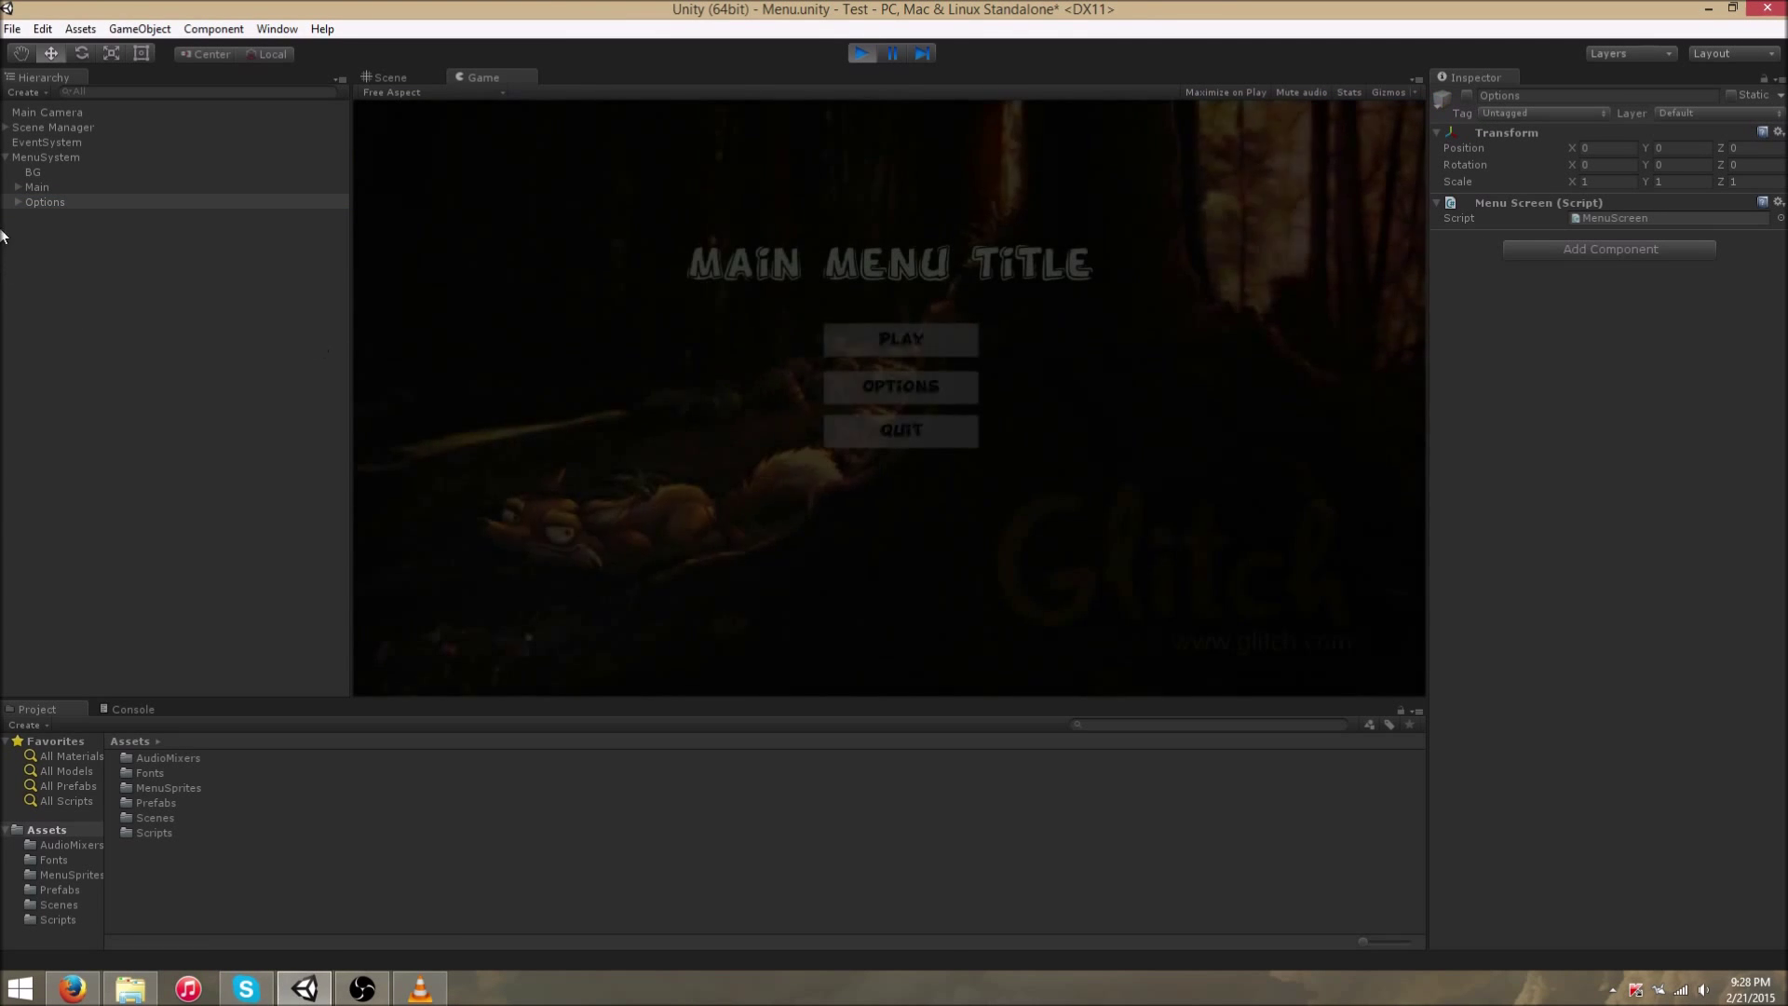
{"action": "left_click", "coordinate": [78, 187]}
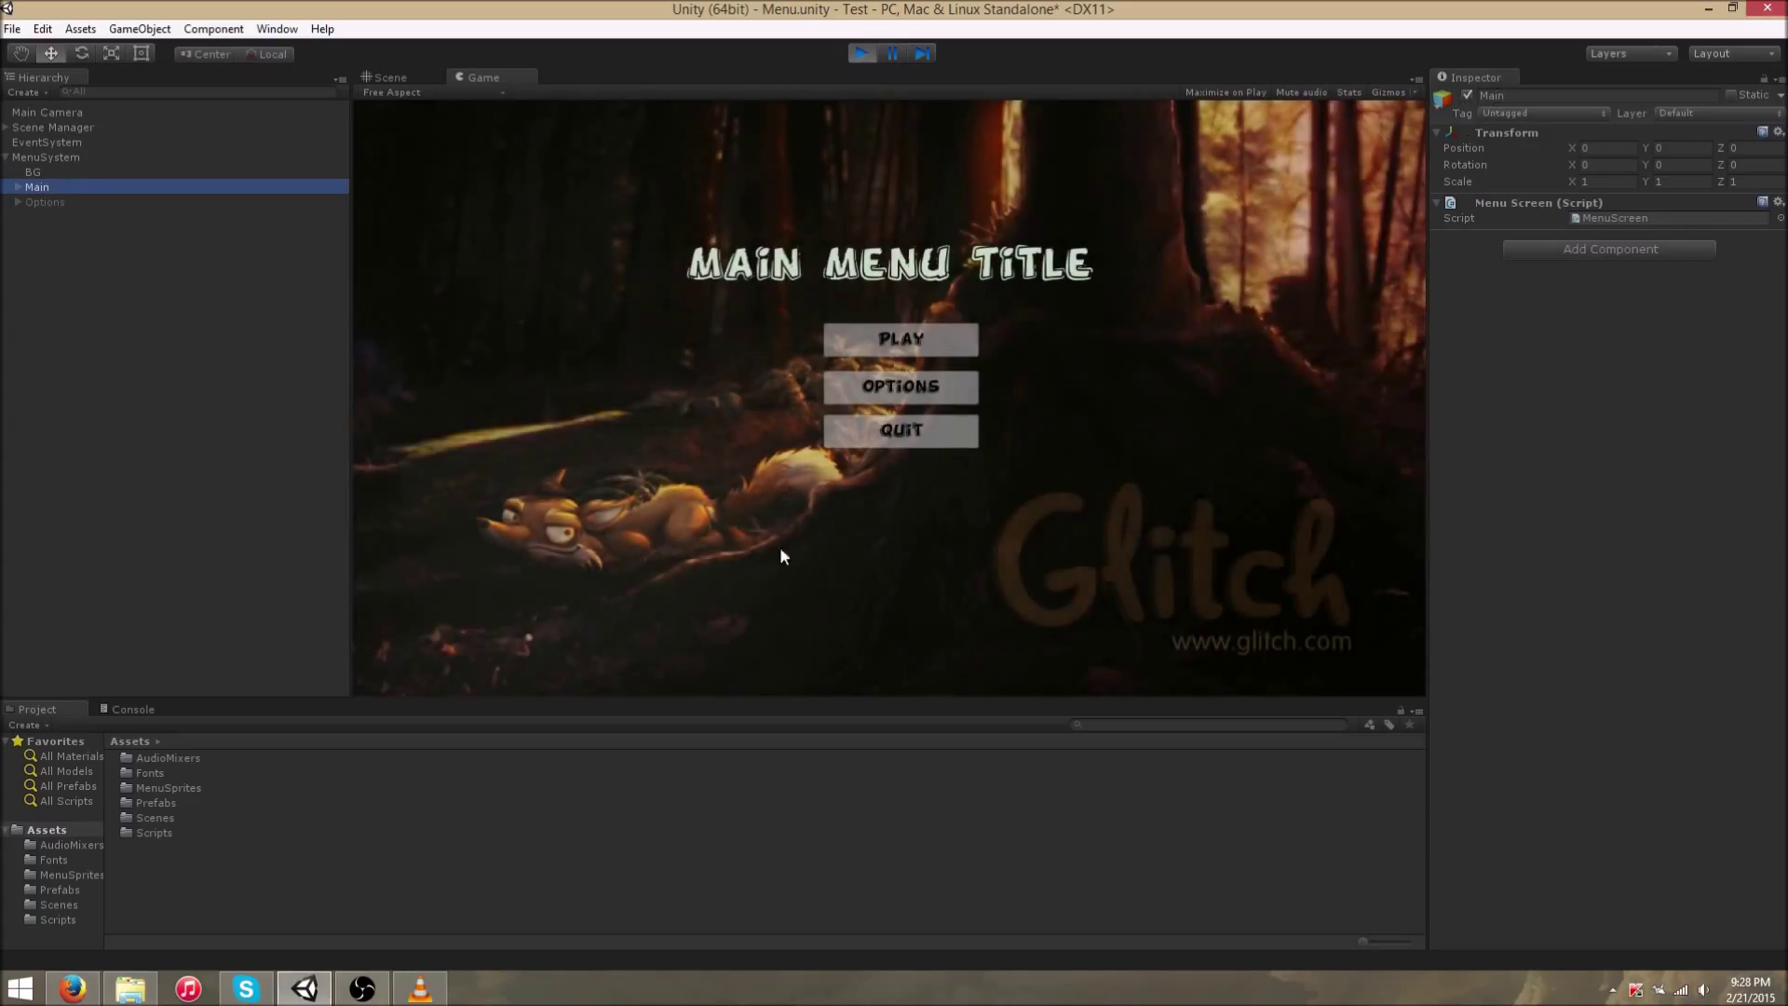
- Inspect Scene Manager's Overlay, SplashFadeIn children and Level Names size, then EventSystem's input settings
{"action": "left_click", "coordinate": [65, 159]}
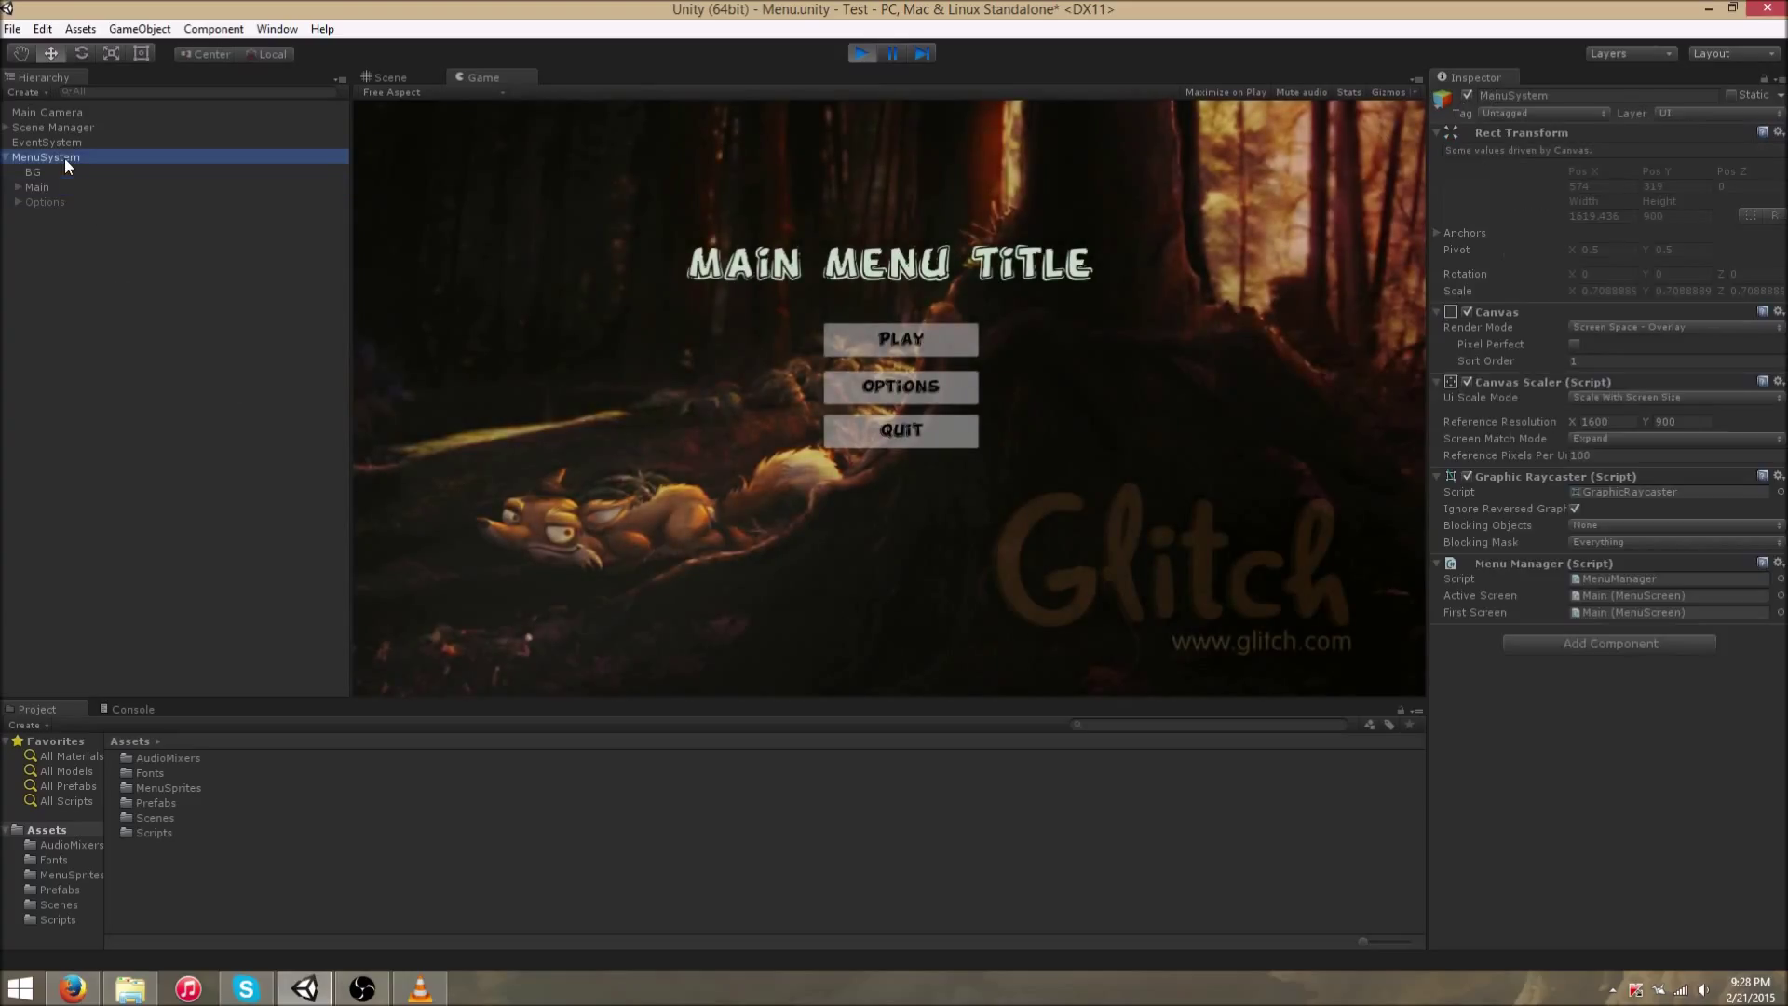
{"action": "left_click", "coordinate": [65, 128]}
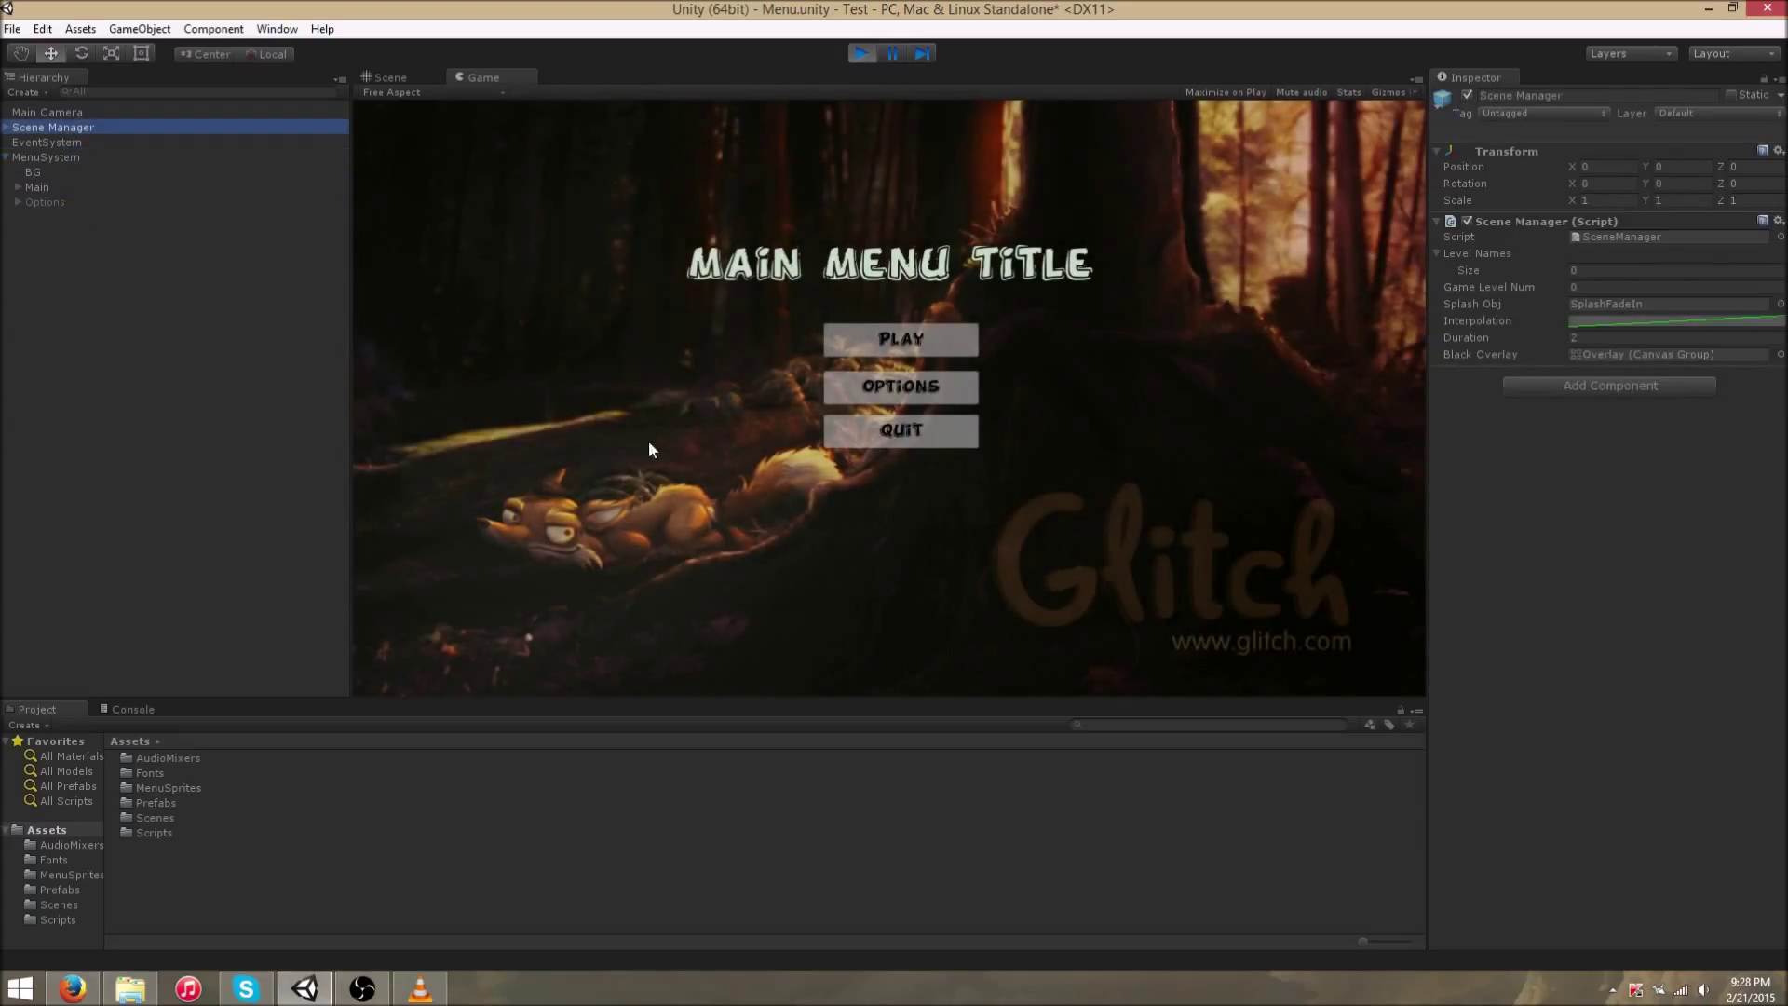
{"action": "left_click", "coordinate": [7, 158]}
{"action": "left_click", "coordinate": [5, 128]}
{"action": "left_click", "coordinate": [1595, 275]}
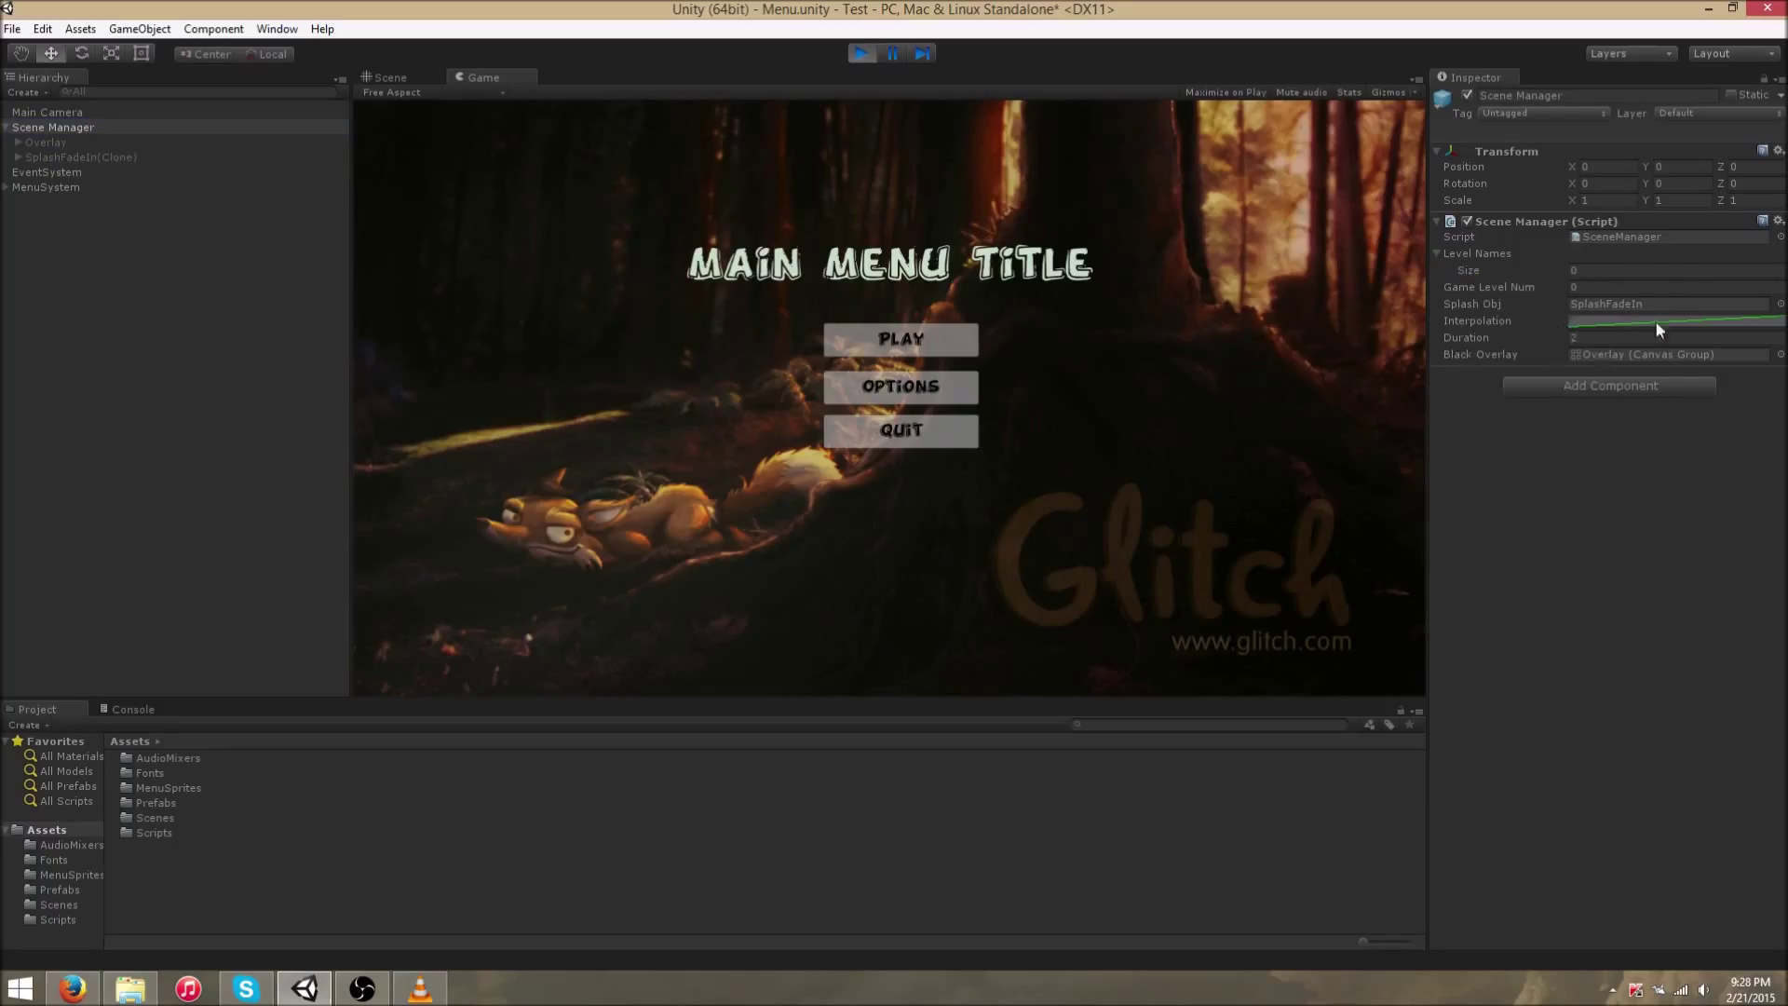
{"action": "left_click", "coordinate": [92, 171]}
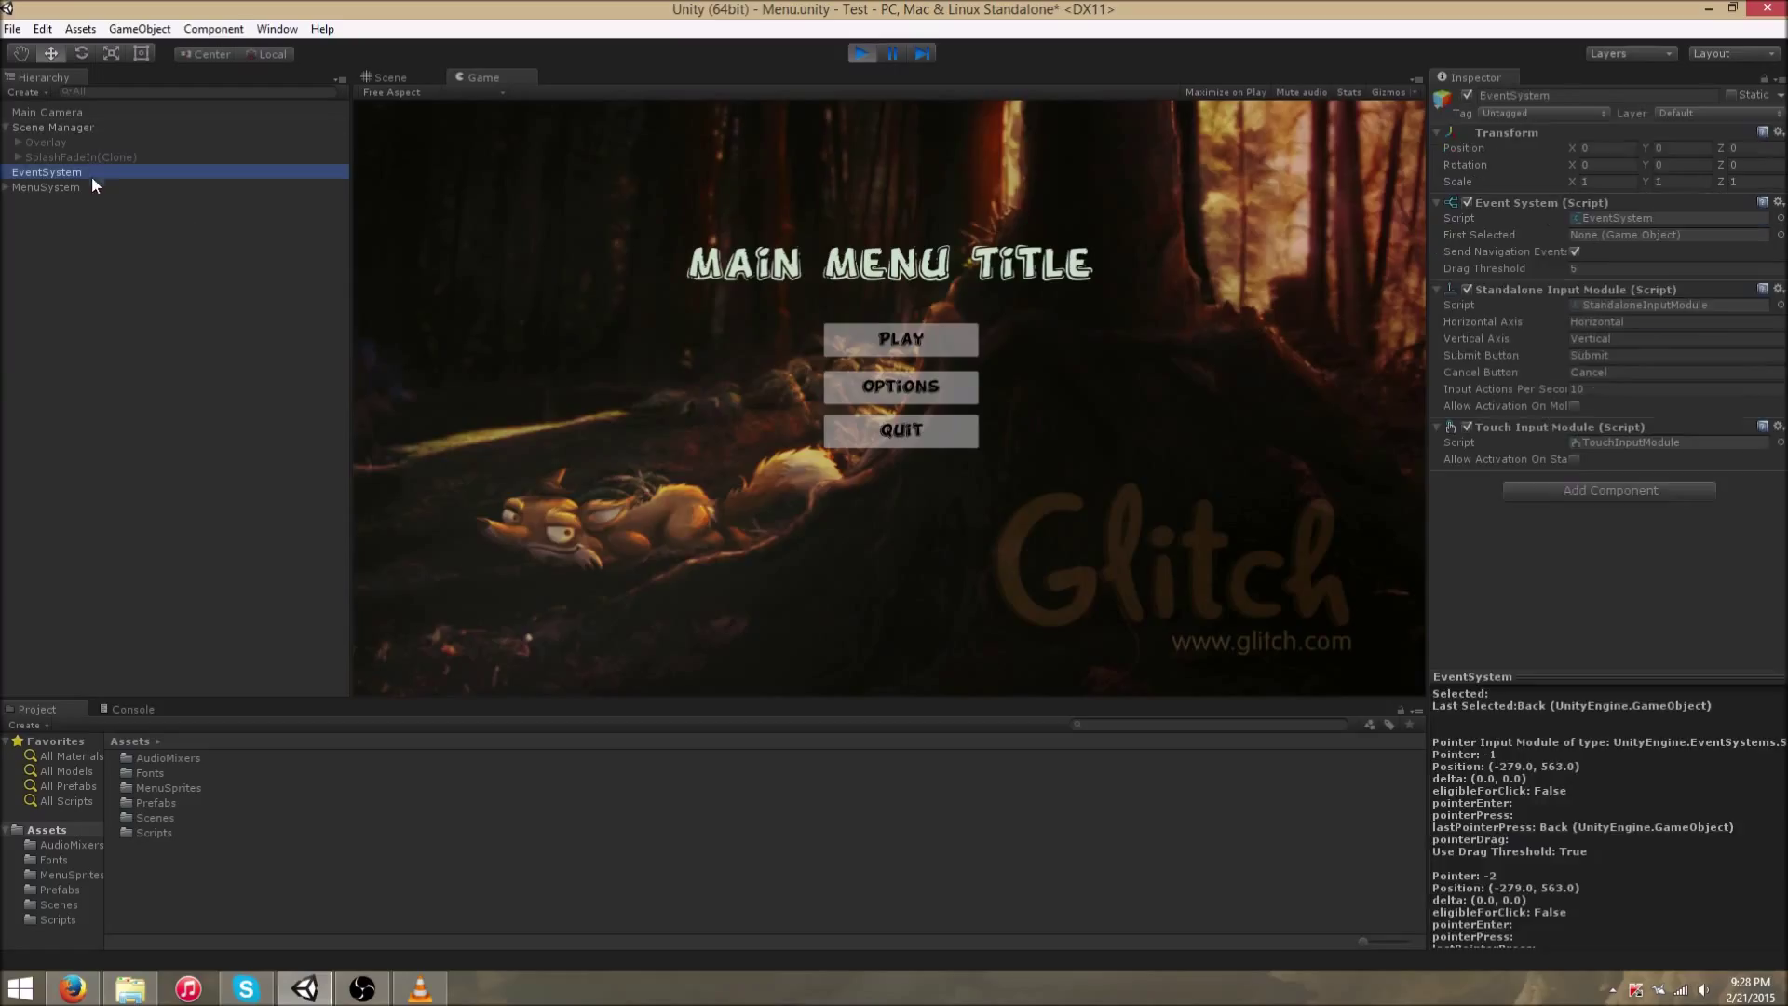
- Review Scene Manager and MenuSystem's Main and Options screens, expanding Main's buttons
{"action": "left_click", "coordinate": [85, 127]}
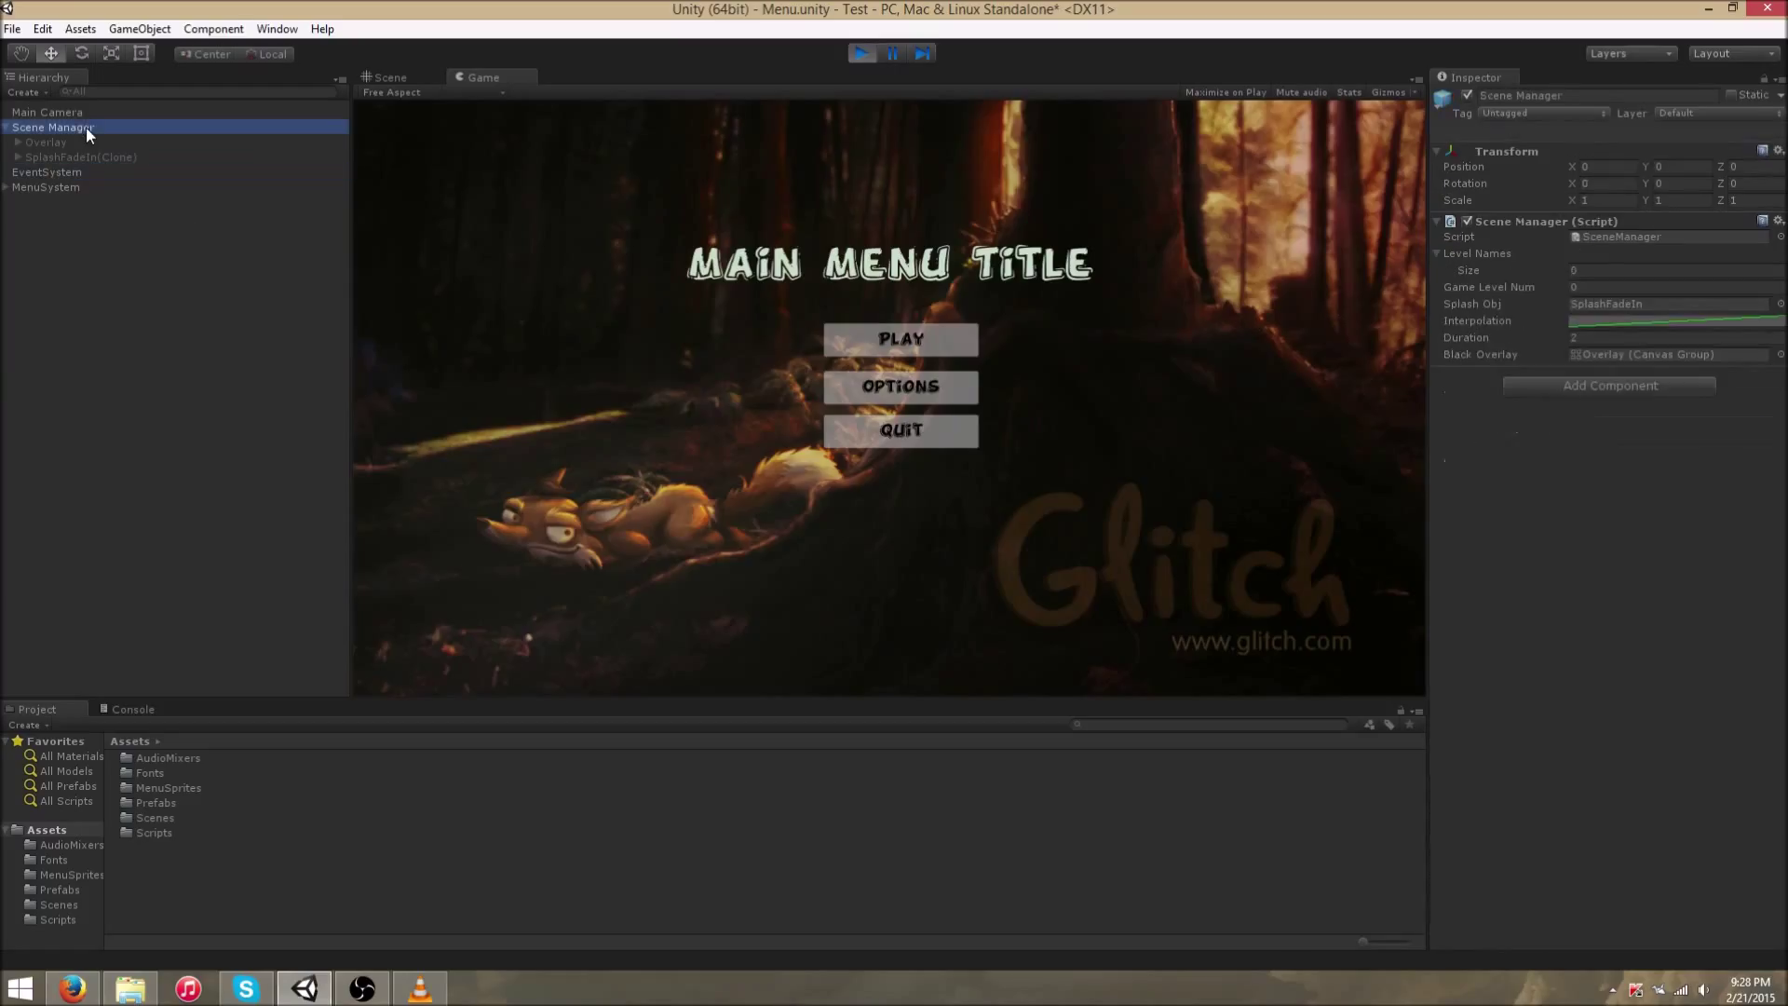
{"action": "left_click", "coordinate": [75, 188]}
{"action": "left_click", "coordinate": [6, 187]}
{"action": "left_click", "coordinate": [85, 217]}
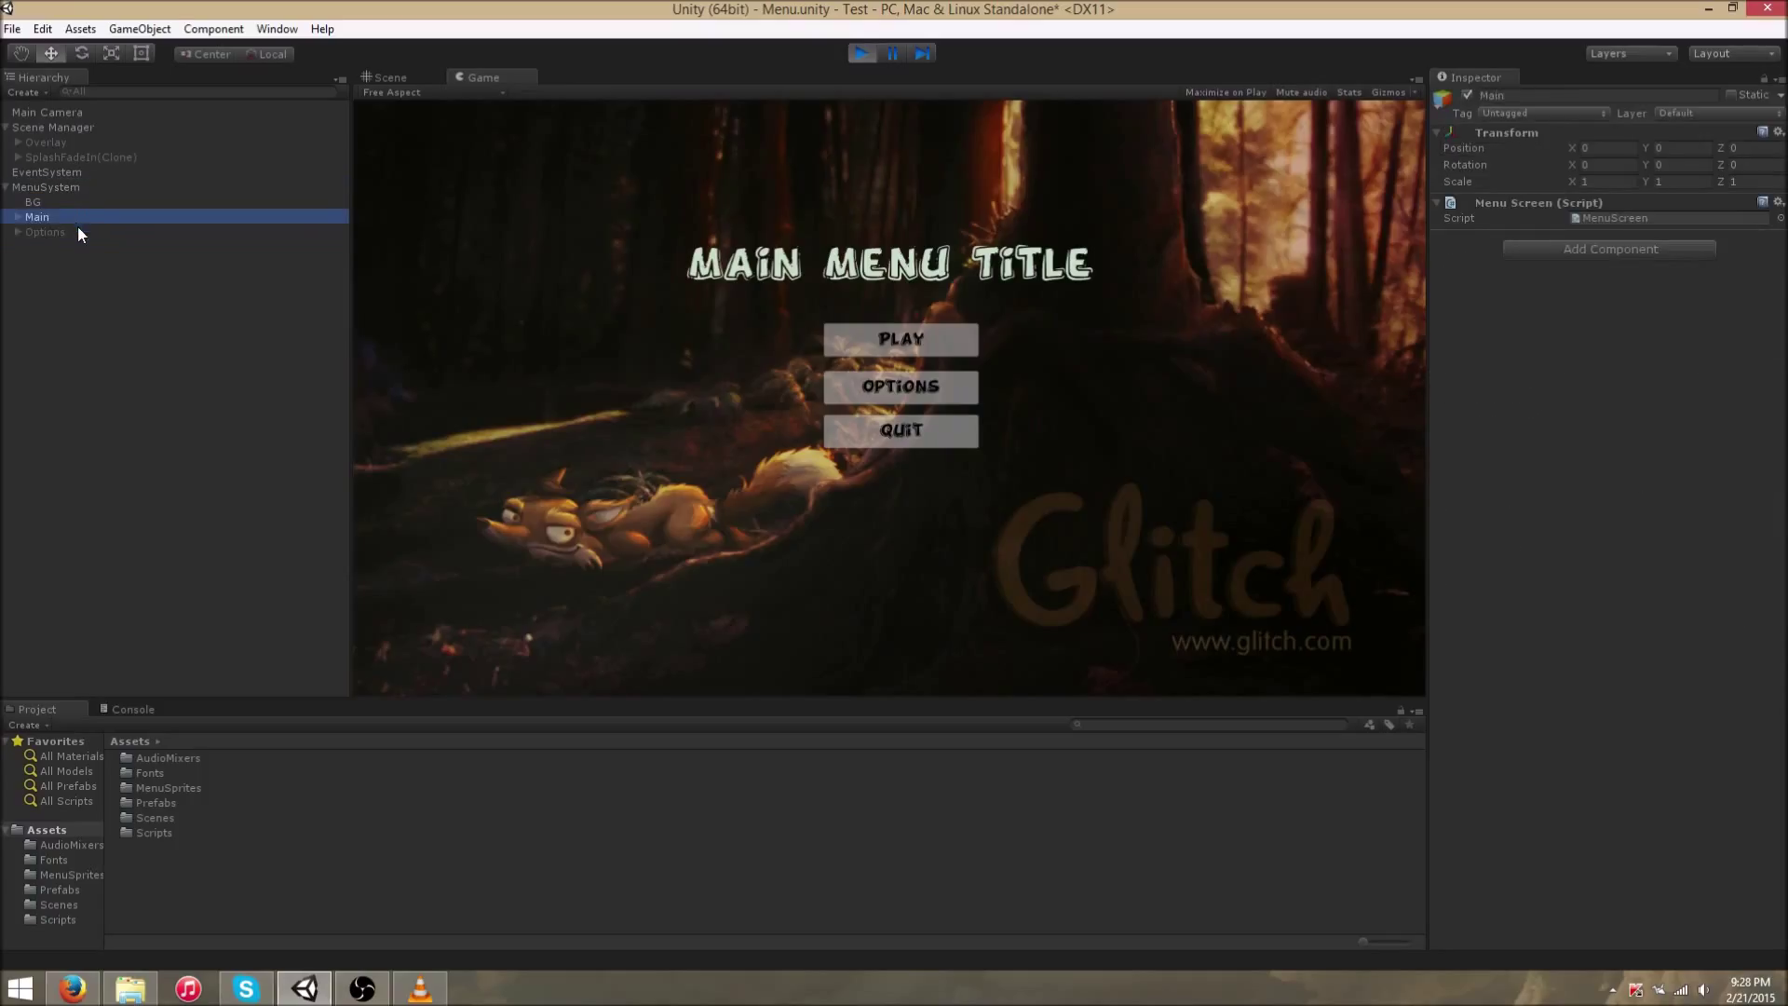
{"action": "left_click", "coordinate": [65, 230]}
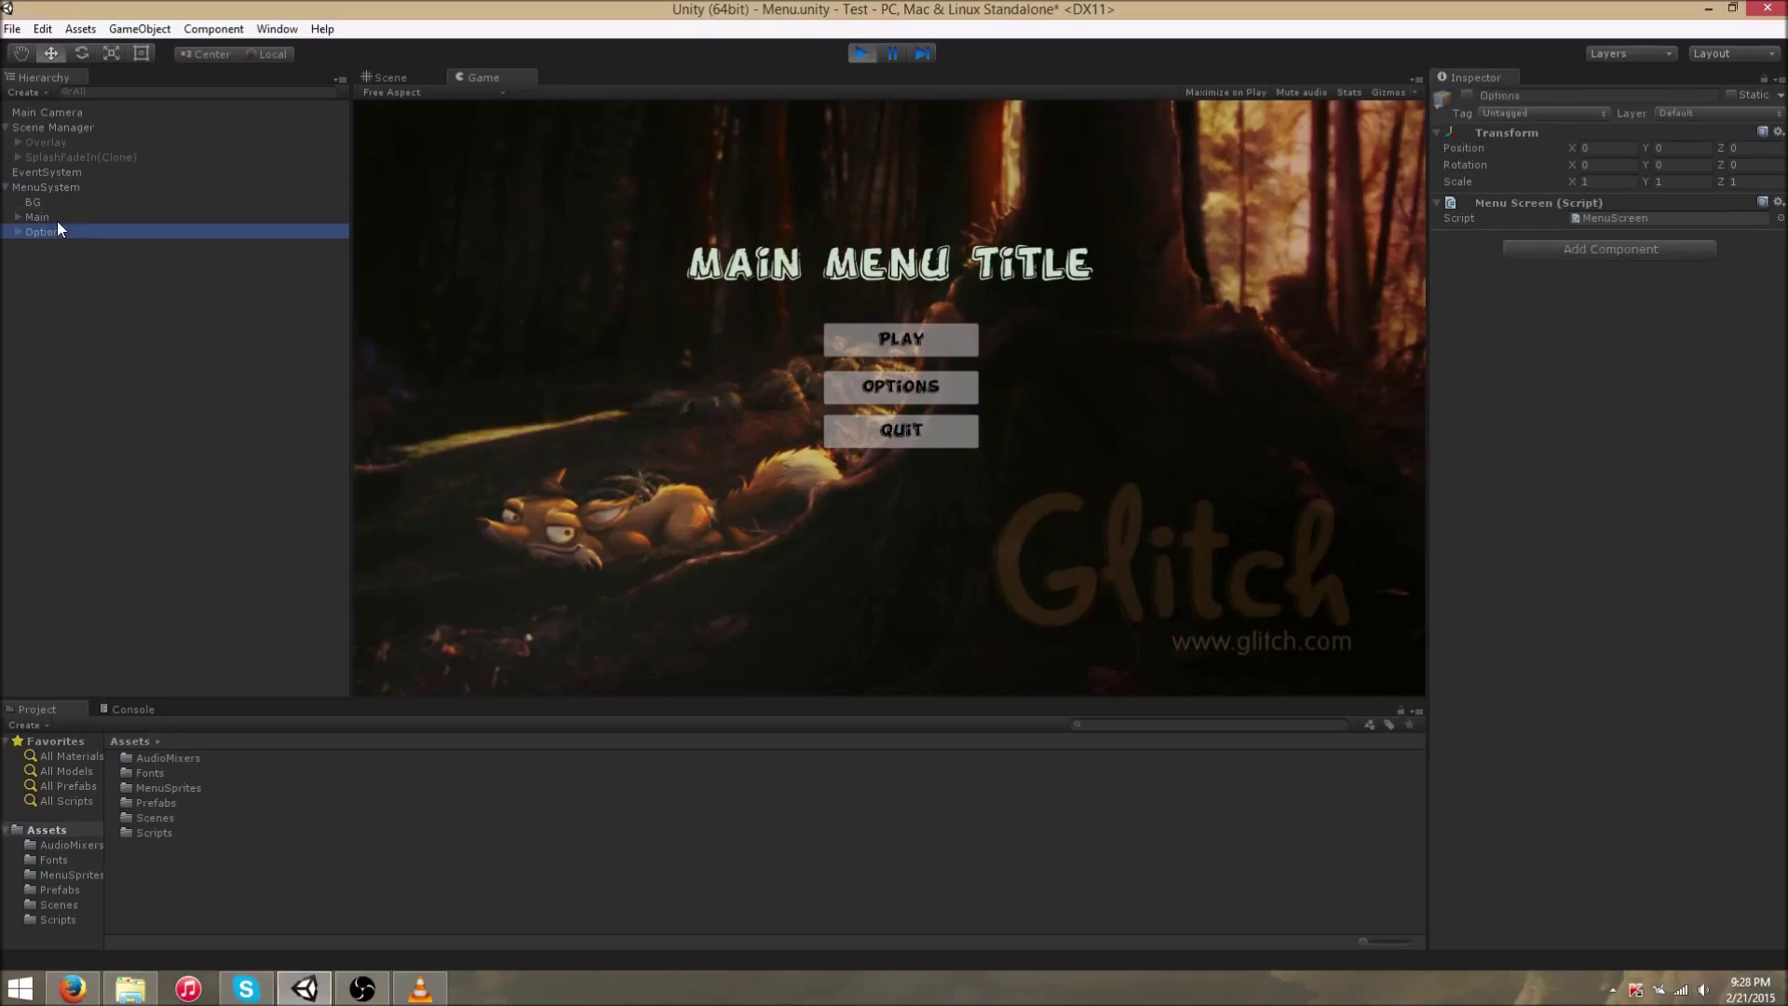
{"action": "left_click", "coordinate": [44, 217]}
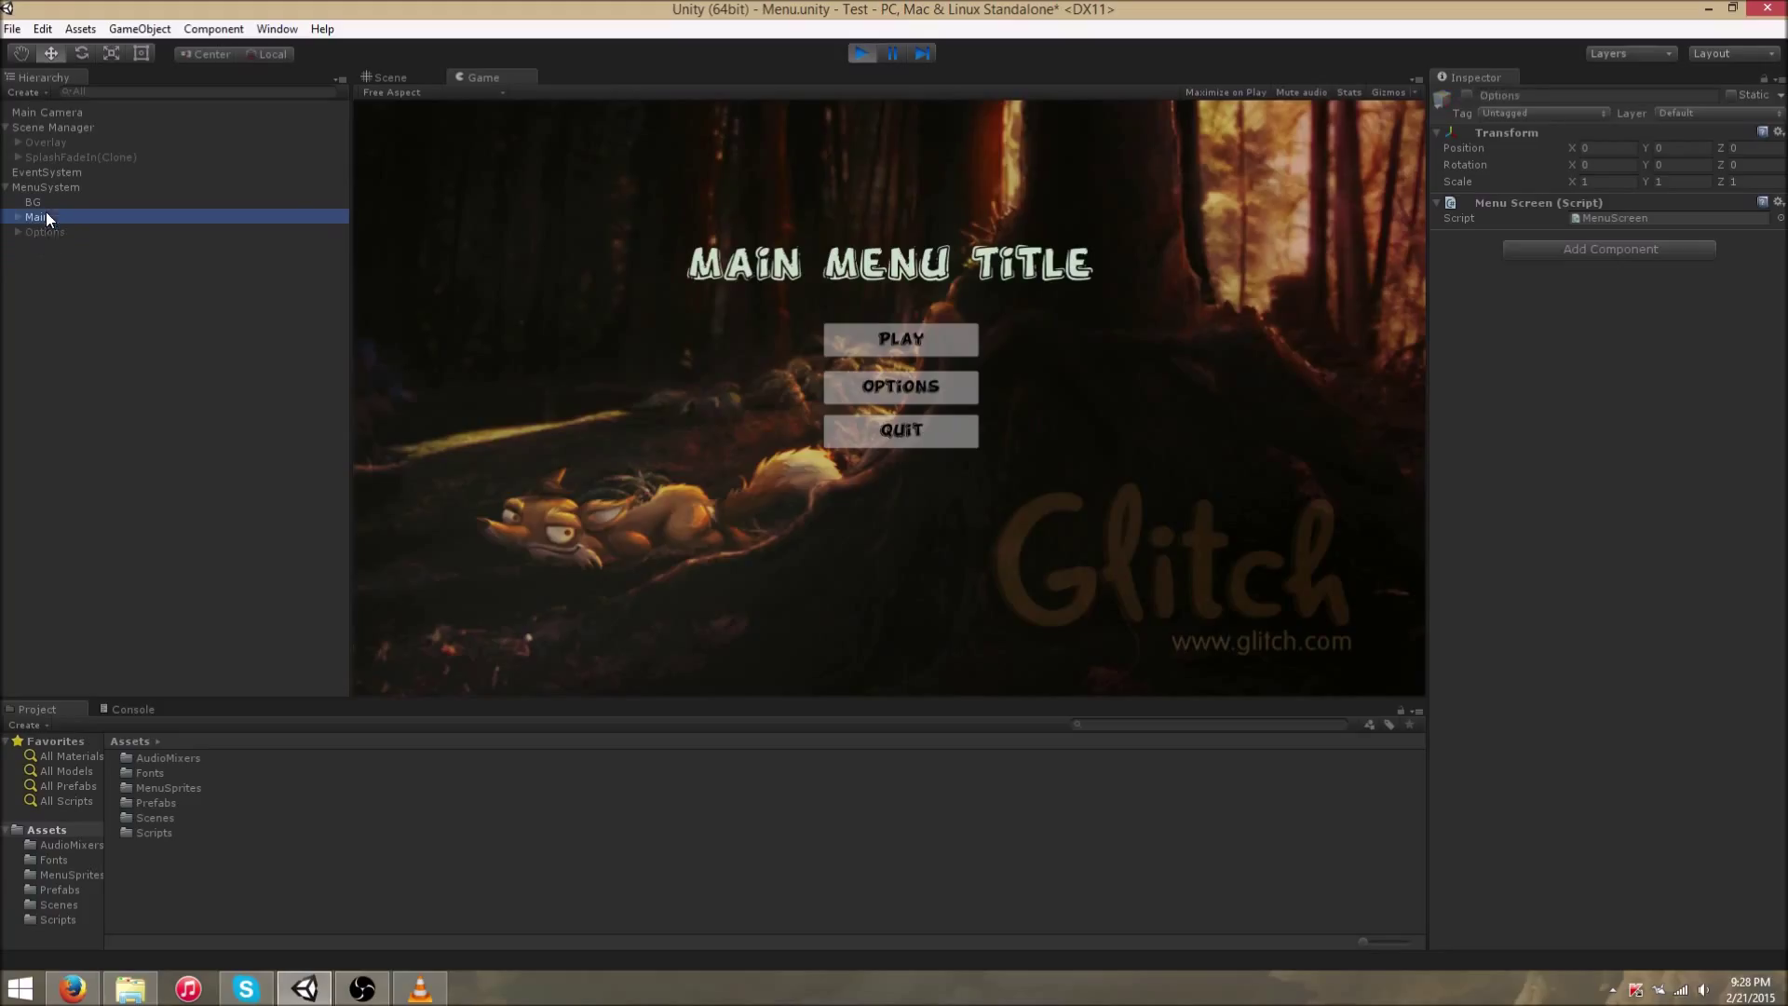
{"action": "left_click", "coordinate": [19, 218]}
- Check the OPTIONS button's On Click entry, stop Play mode, and bring up the VLC recording
{"action": "left_click", "coordinate": [58, 262]}
{"action": "scroll", "coordinate": [1568, 573], "scroll_direction": "down", "scroll_amount": 3}
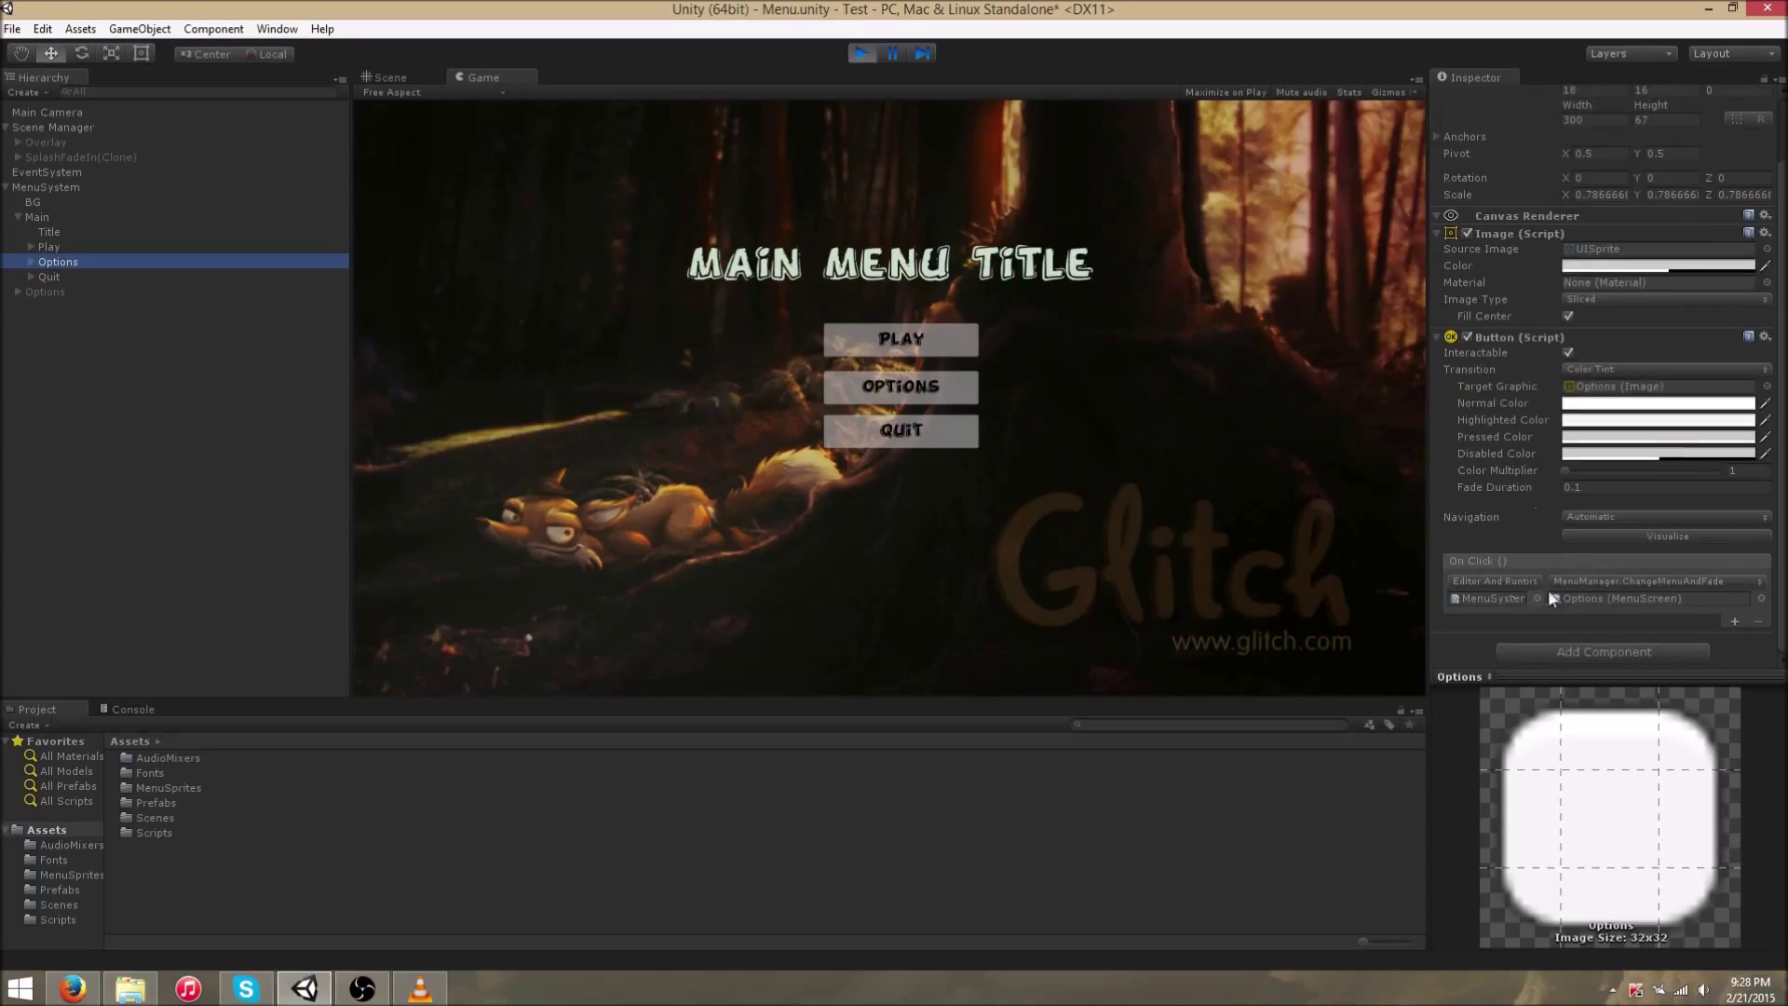
{"action": "left_click", "coordinate": [862, 53]}
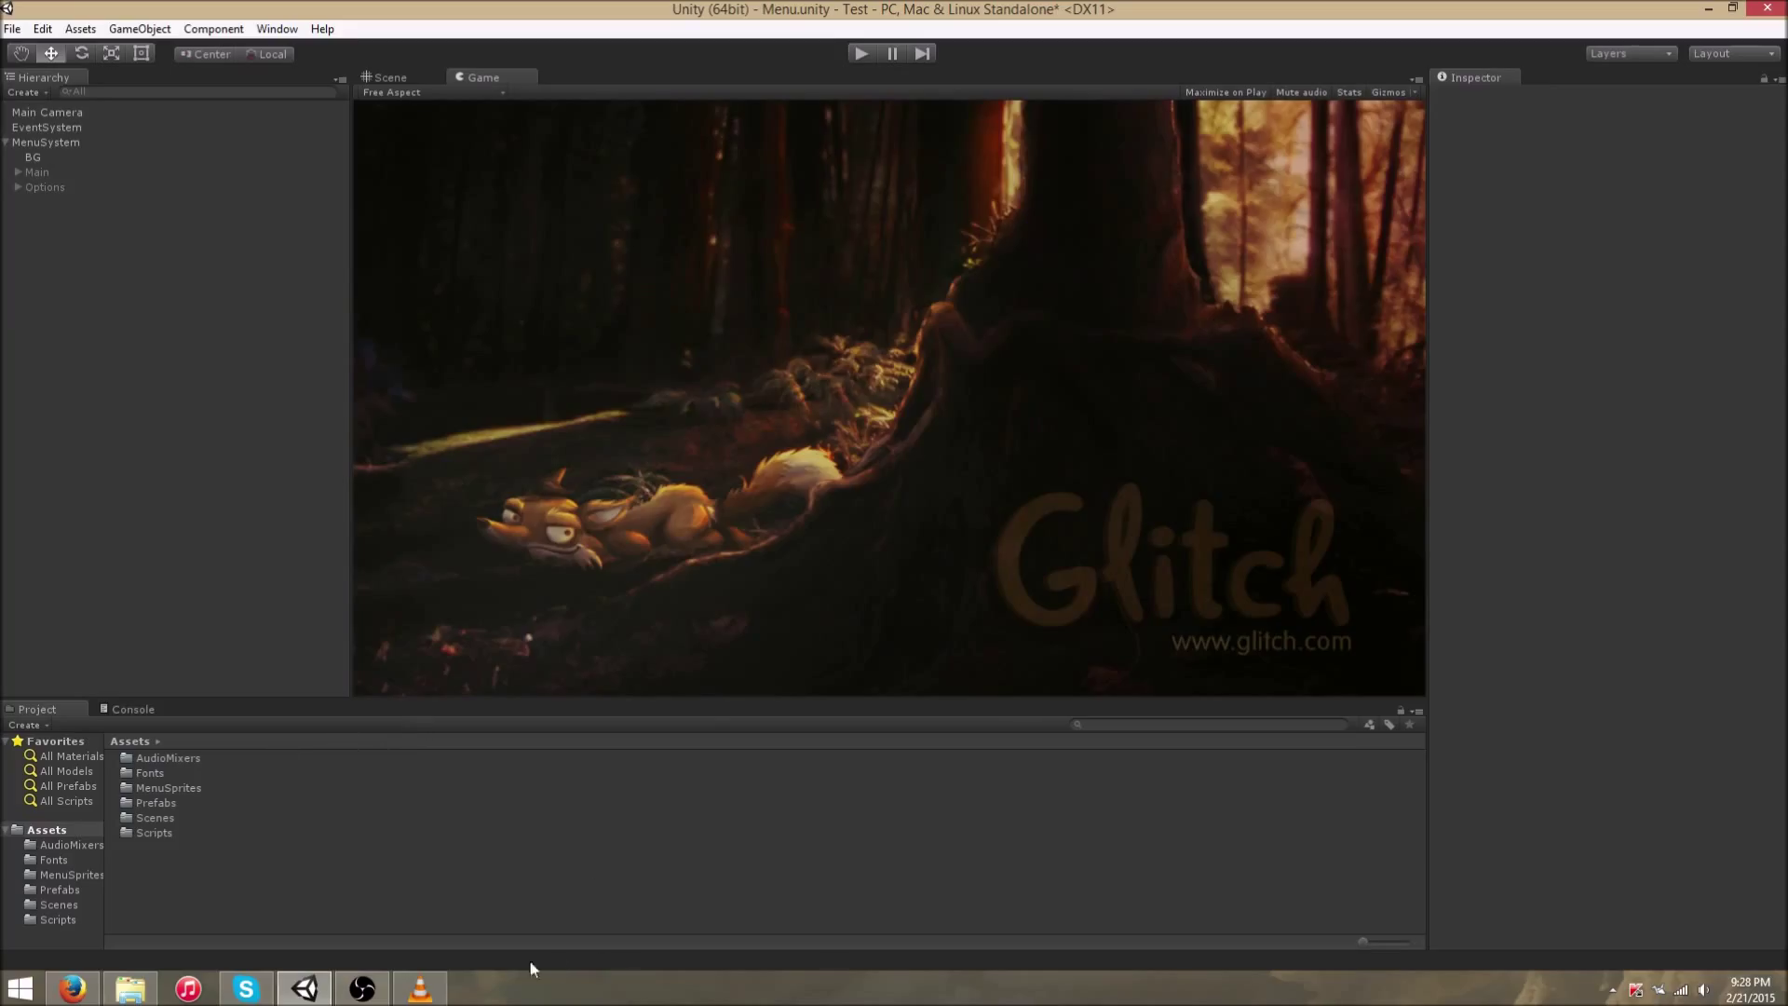
{"action": "left_click", "coordinate": [420, 987]}
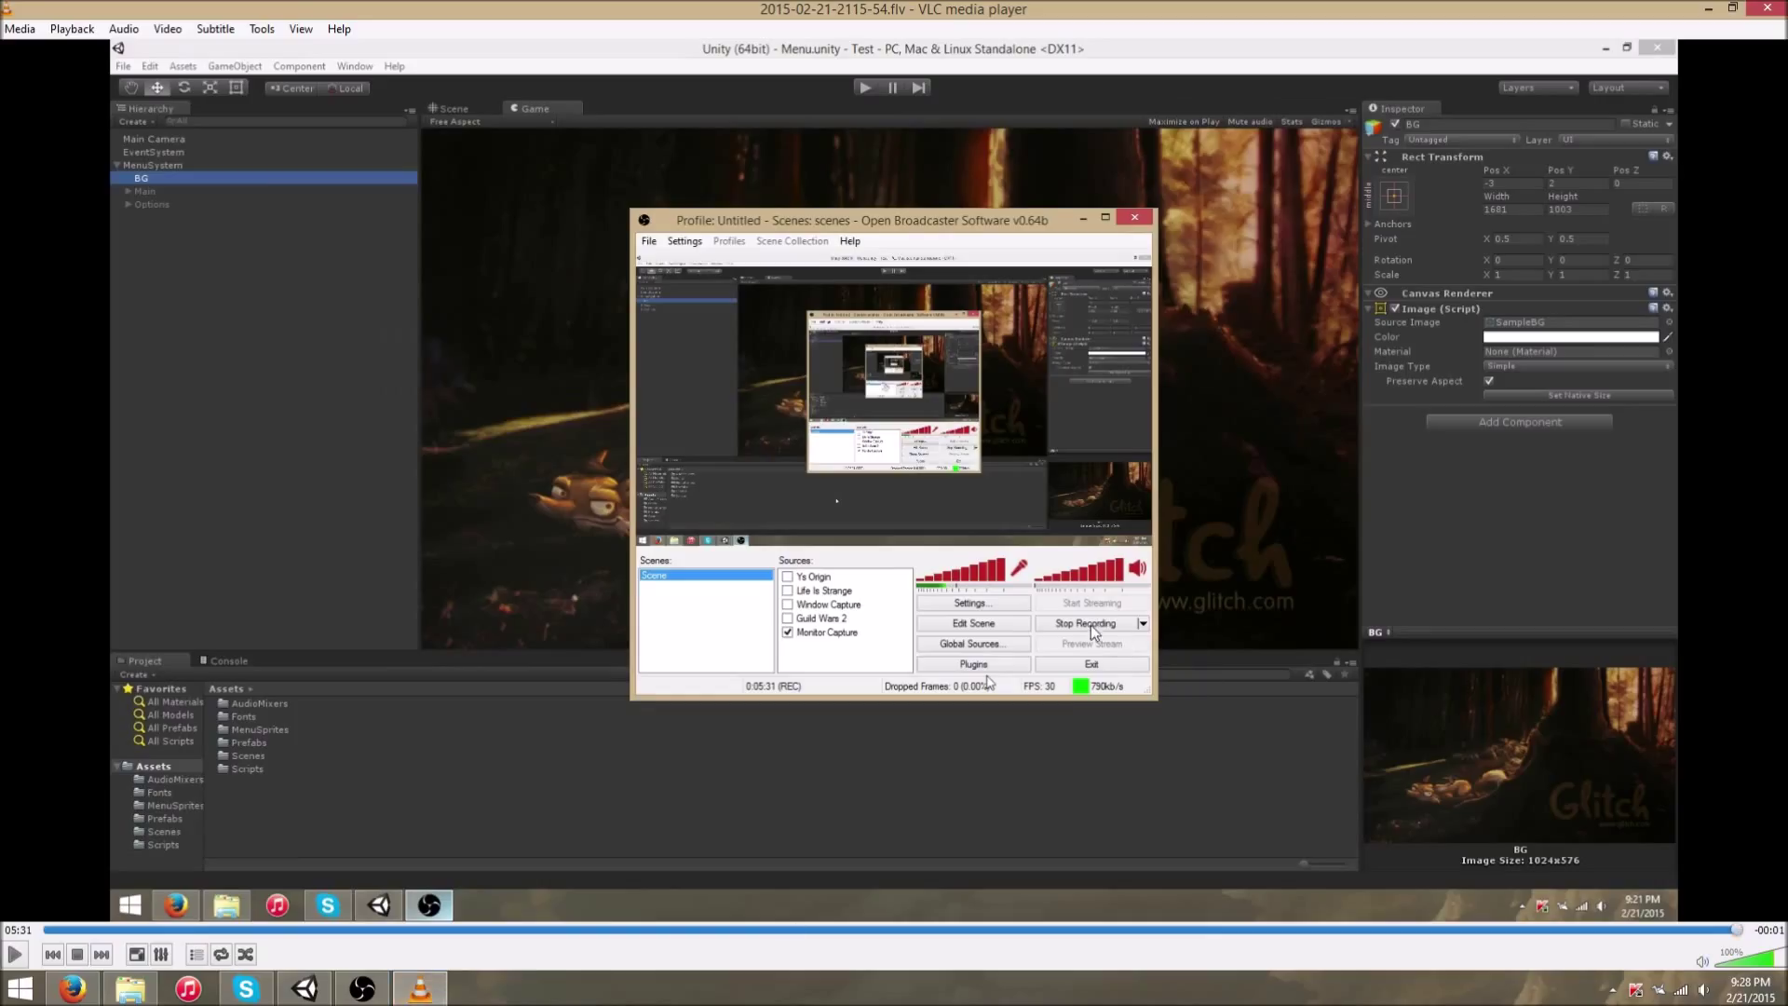